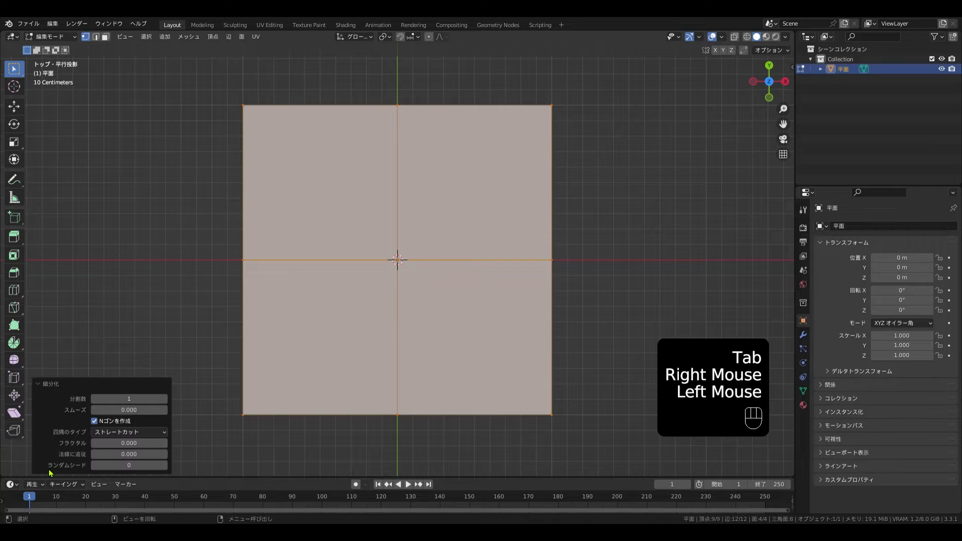
Set the plane's subdivision to 3 cuts and display the mesh in wireframe.
{"action": "left_click", "coordinate": [165, 399]}
{"action": "left_click", "coordinate": [165, 399]}
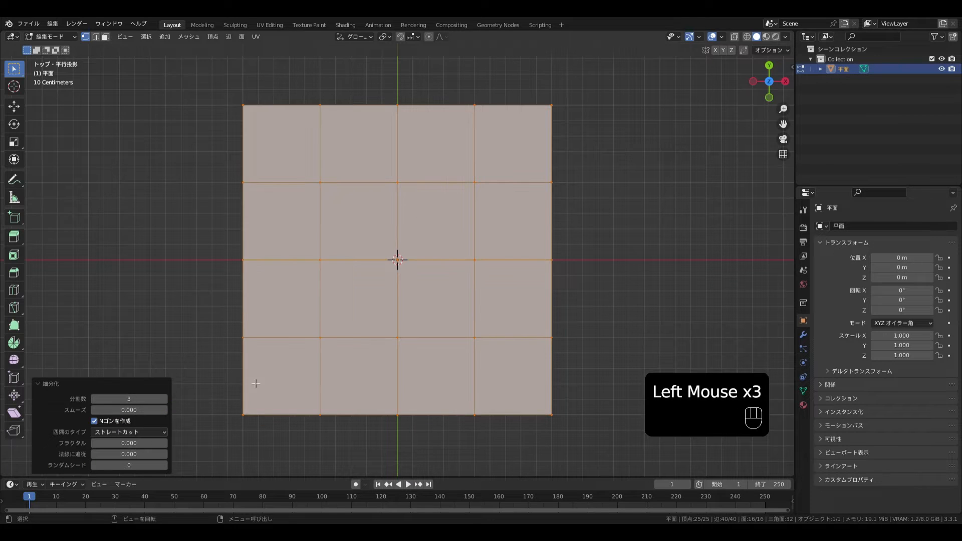
{"action": "key", "text": "shift+z"}
Apply Checker Deselect to the grid's vertices and connect the remaining selected vertex pairs with diagonal edges.
{"action": "left_click", "coordinate": [146, 36]}
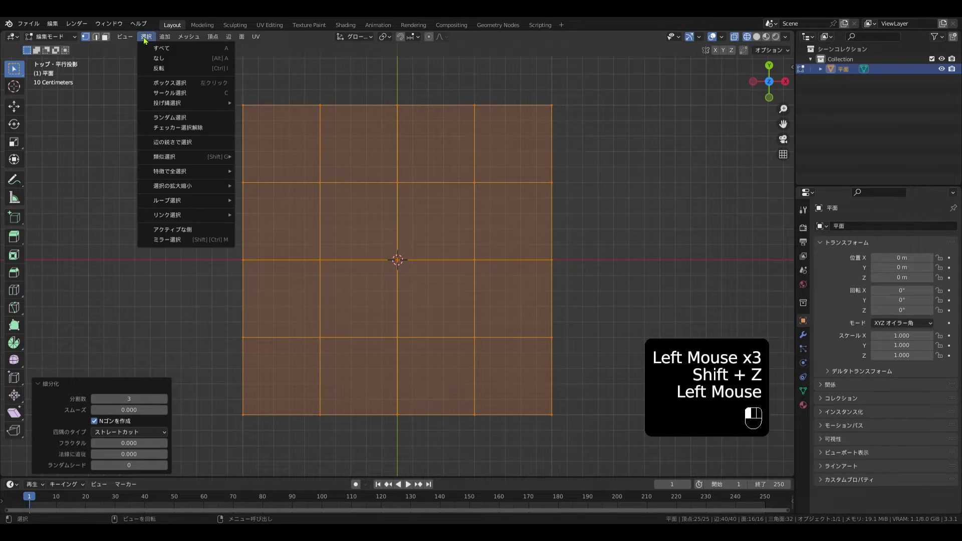
{"action": "left_click", "coordinate": [175, 127]}
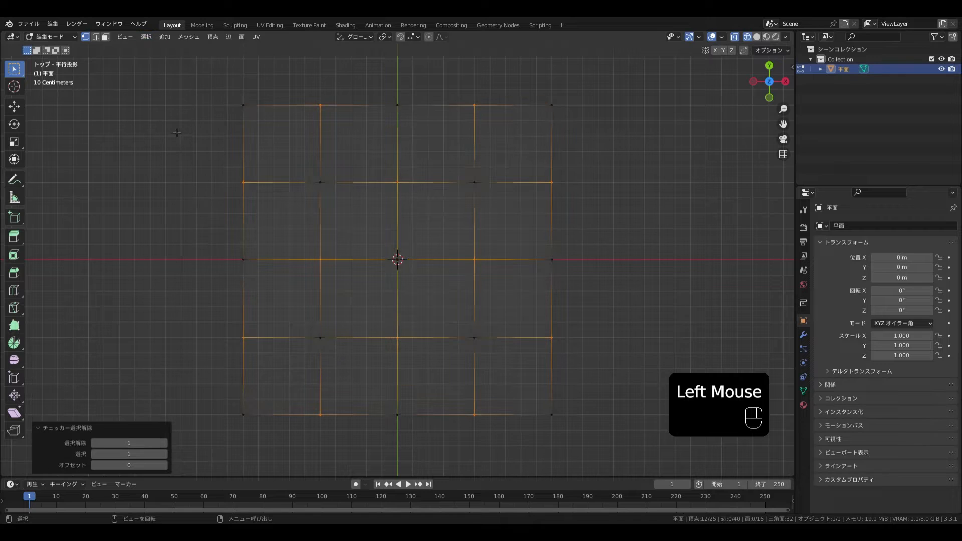
{"action": "key", "text": "ctrl+v"}
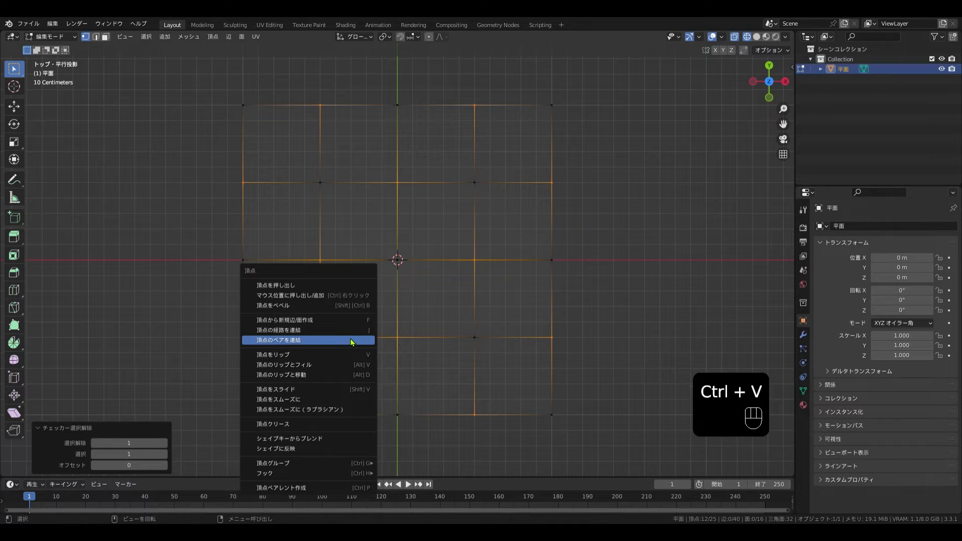
{"action": "left_click", "coordinate": [350, 338]}
Deselect the outer border vertices and vertex-bevel the four inner vertices by about 0.075 m into octagons.
{"action": "key", "text": "c"}
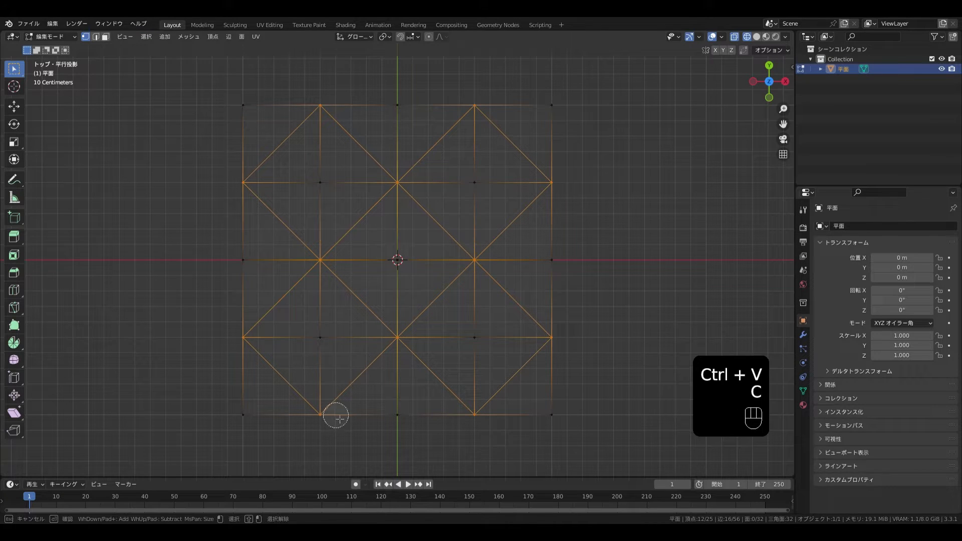
{"action": "left_click", "coordinate": [314, 416], "text": "shift"}
{"action": "mouse_move", "coordinate": [371, 416]}
{"action": "left_mouse_down", "text": "shift"}
{"action": "mouse_move", "coordinate": [568, 348]}
{"action": "mouse_move", "coordinate": [562, 118]}
{"action": "mouse_move", "coordinate": [412, 107]}
{"action": "mouse_move", "coordinate": [250, 170]}
{"action": "mouse_move", "coordinate": [226, 371]}
{"action": "mouse_move", "coordinate": [380, 386]}
{"action": "left_mouse_up", "text": "shift"}
{"action": "right_click", "coordinate": [424, 376]}
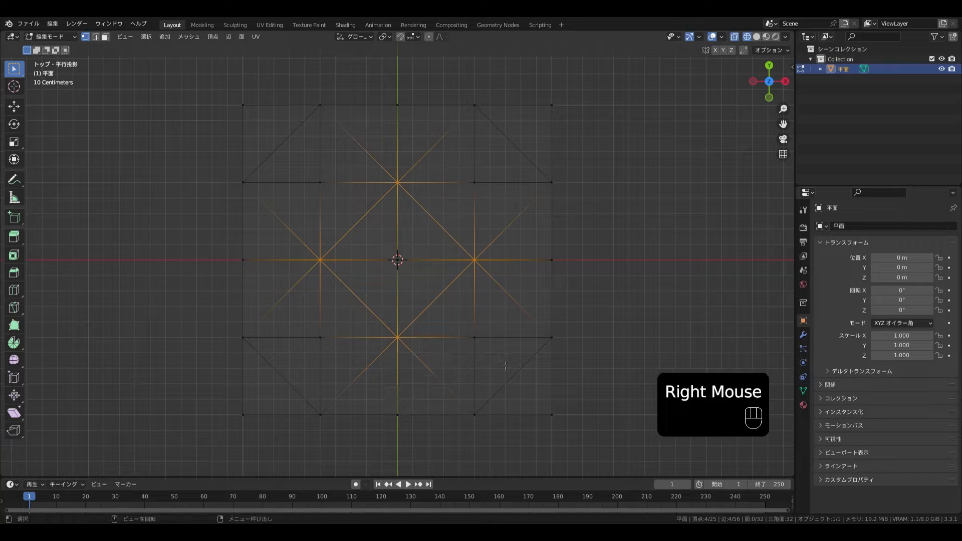
{"action": "key", "text": "ctrl+b"}
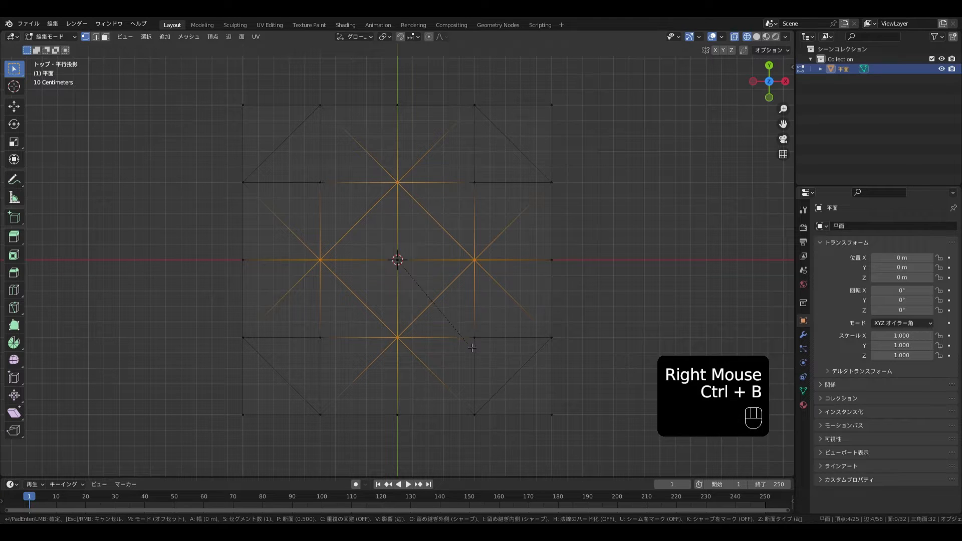
{"action": "key", "text": "v"}
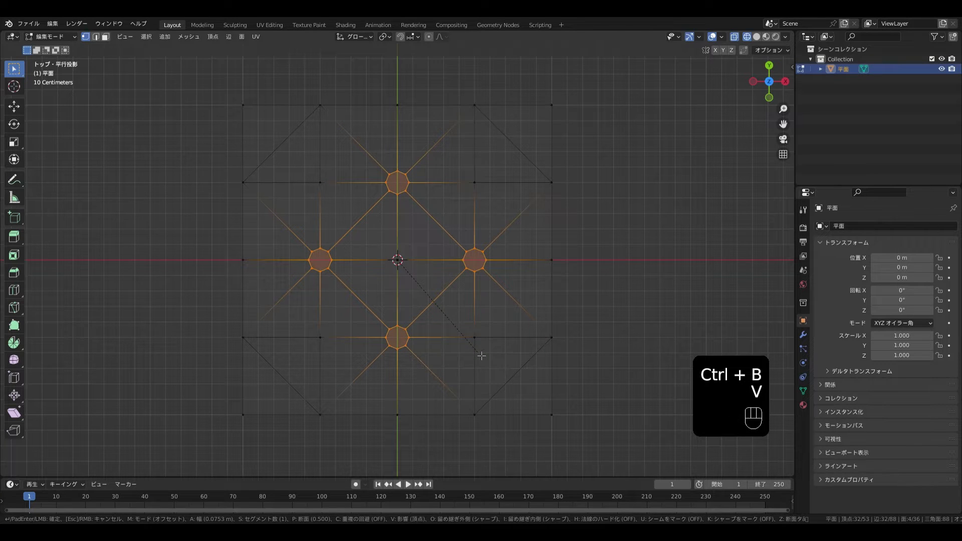
{"action": "left_click", "coordinate": [481, 355]}
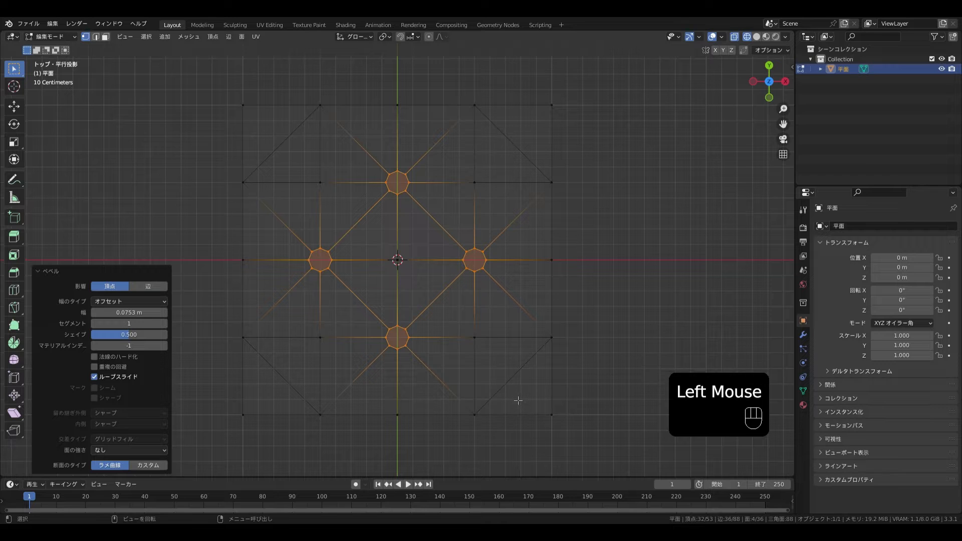
Extrude the four octagonal faces downward by about 0.09 m.
{"action": "key", "text": "3"}
{"action": "key", "text": "KP_1"}
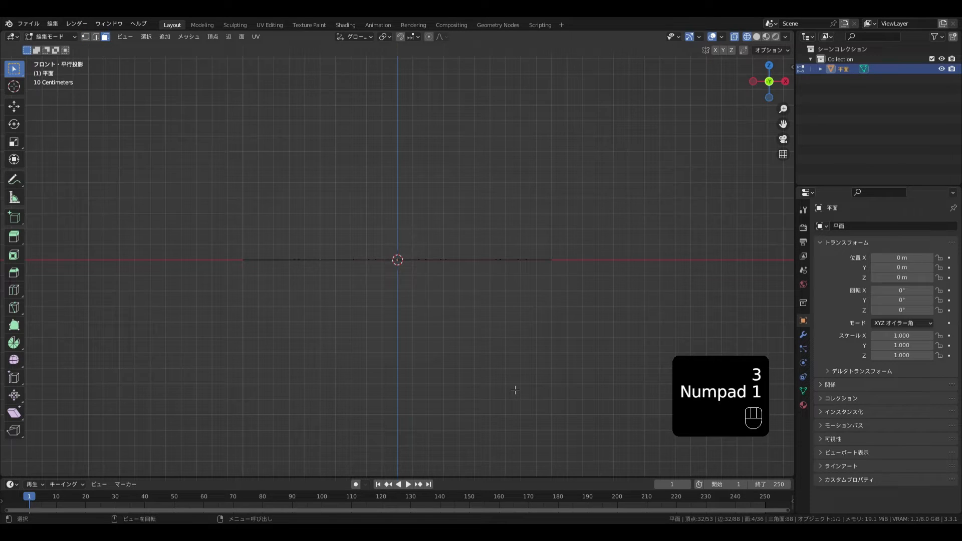
{"action": "key", "text": "e"}
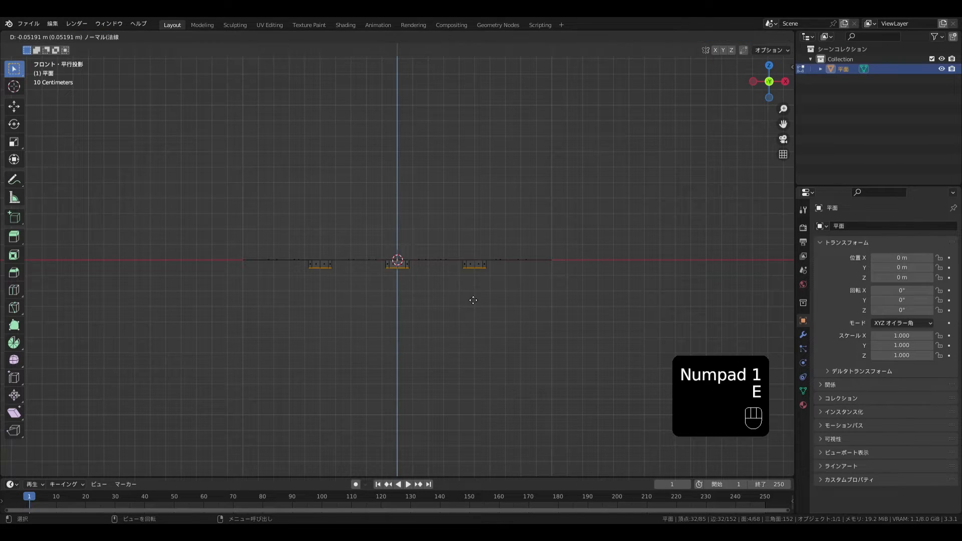
{"action": "left_click", "coordinate": [475, 306]}
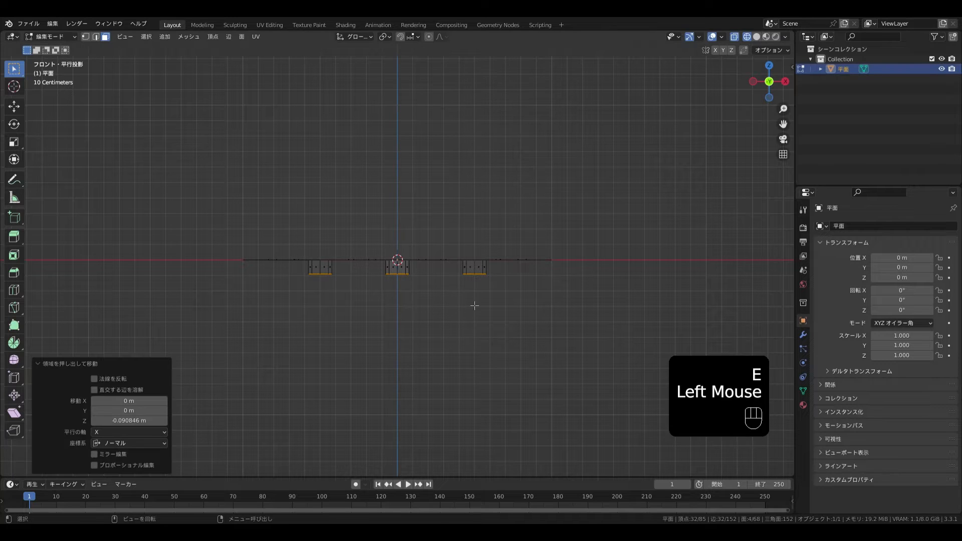
Set the pivot point to Individual Origins and scale the four extruded bottom faces to about 0.78.
{"action": "left_click", "coordinate": [384, 37]}
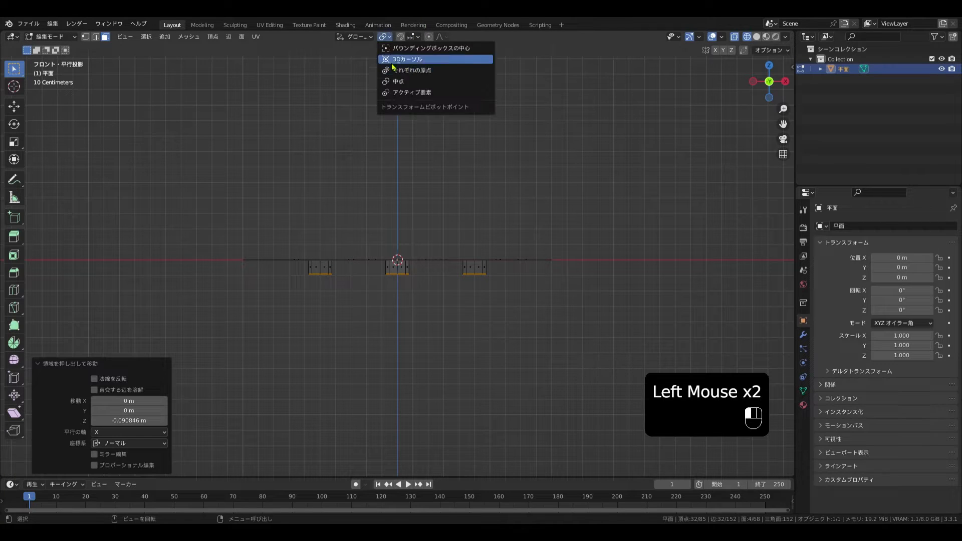
{"action": "left_click", "coordinate": [401, 73]}
{"action": "key", "text": "s"}
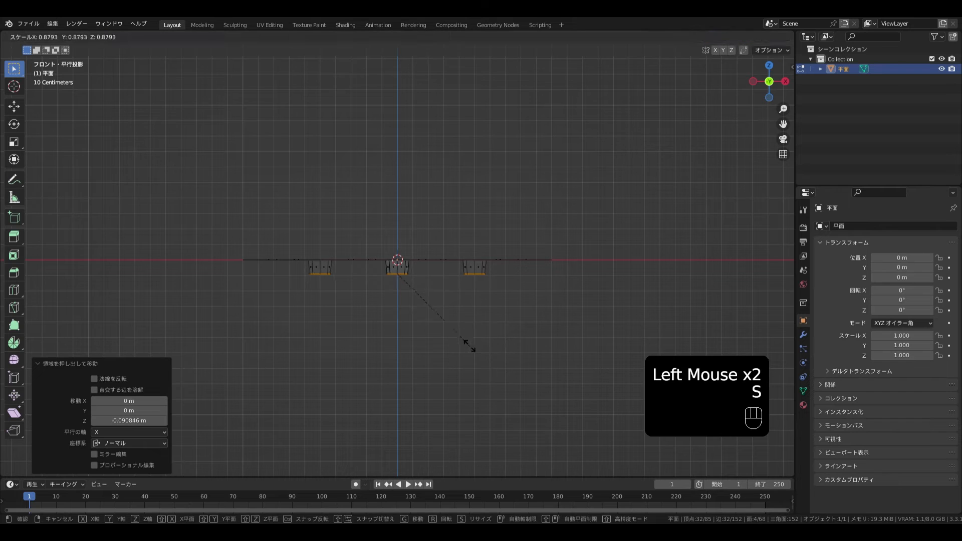
{"action": "left_click", "coordinate": [474, 327]}
Poke the four octagonal bottom faces to split each into triangles around its centre.
{"action": "key", "text": "KP_7"}
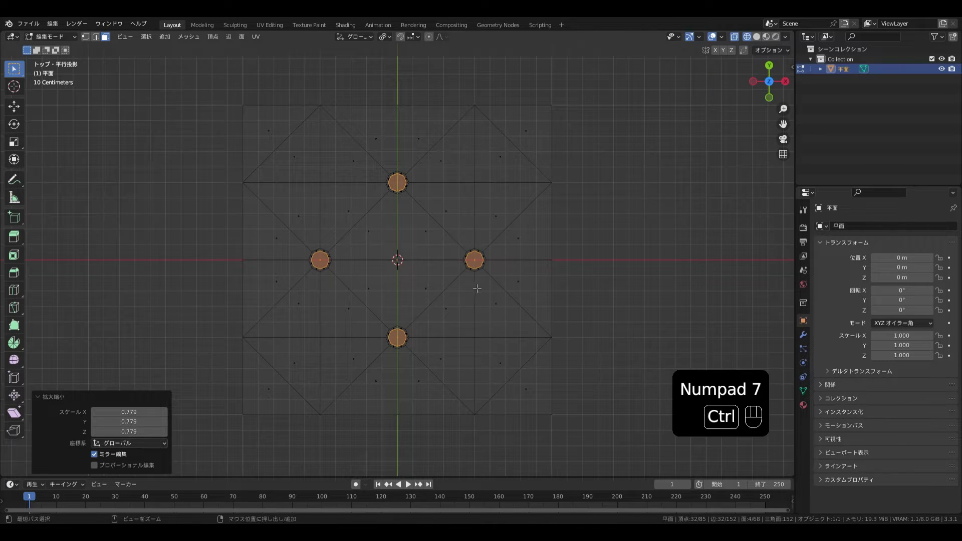
{"action": "key", "text": "ctrl+f"}
{"action": "left_click", "coordinate": [473, 285]}
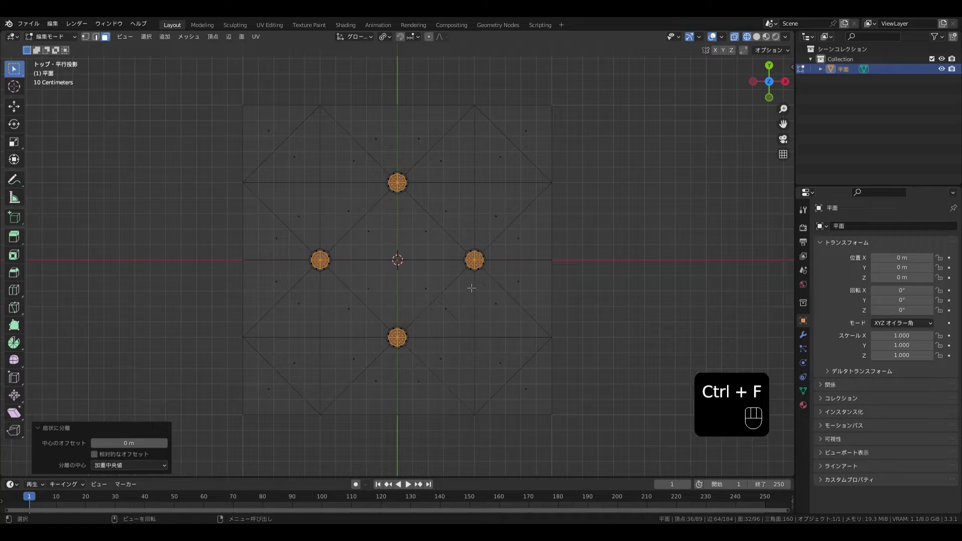
Bevel the central diamond's edge loops and the four straight edges running to the borders, about 0.0085 m wide with 2 segments.
{"action": "key", "text": "2"}
{"action": "left_click", "coordinate": [372, 214], "text": "alt"}
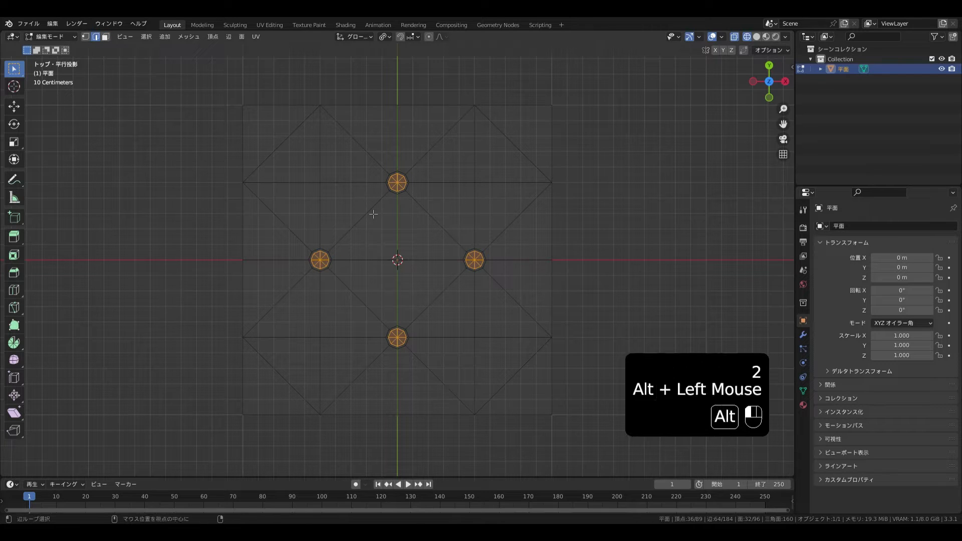
{"action": "left_click", "coordinate": [444, 234], "text": "alt"}
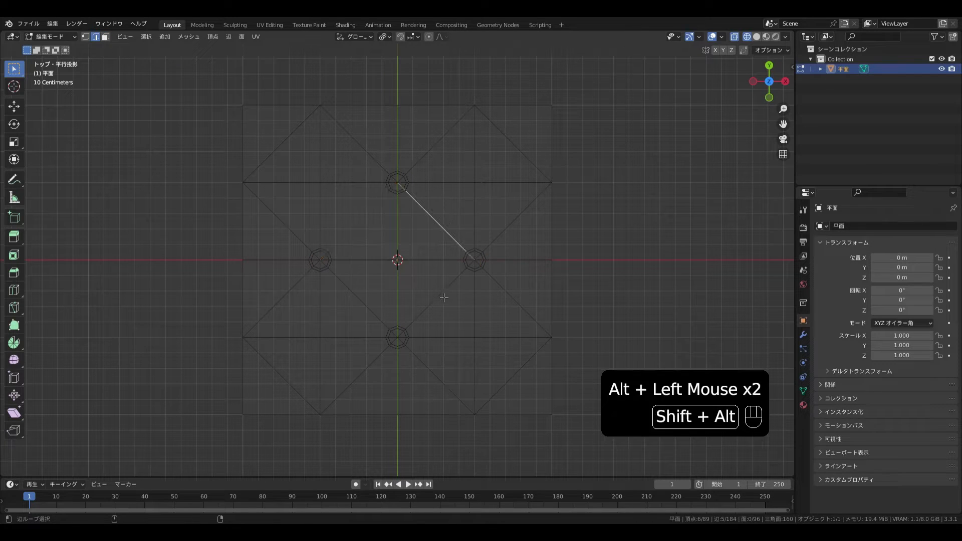
{"action": "left_click", "coordinate": [376, 208], "text": "alt"}
{"action": "left_click", "coordinate": [432, 217], "text": "alt+shift"}
{"action": "left_click", "coordinate": [449, 287], "text": "alt+shift"}
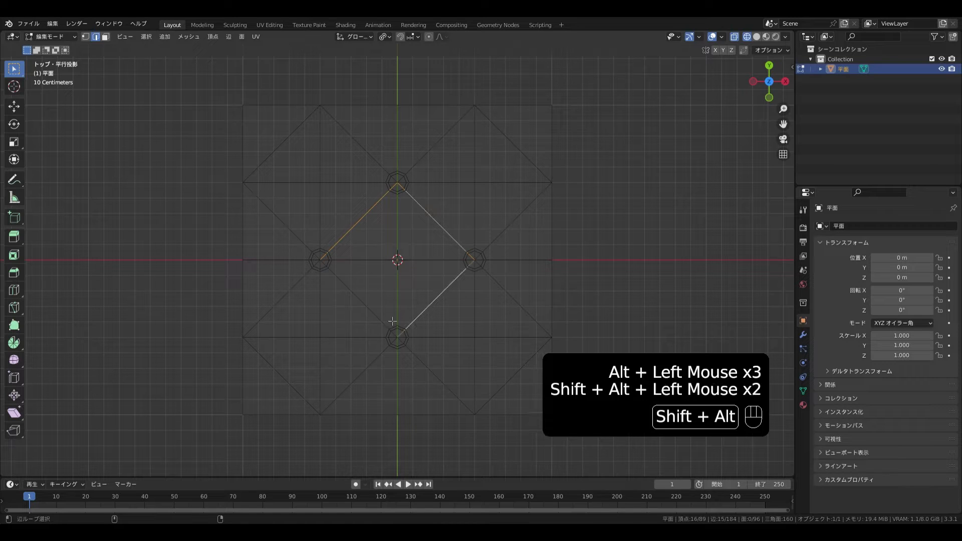
{"action": "left_click", "coordinate": [358, 300], "text": "alt+shift"}
{"action": "left_click", "coordinate": [397, 394], "text": "alt+shift"}
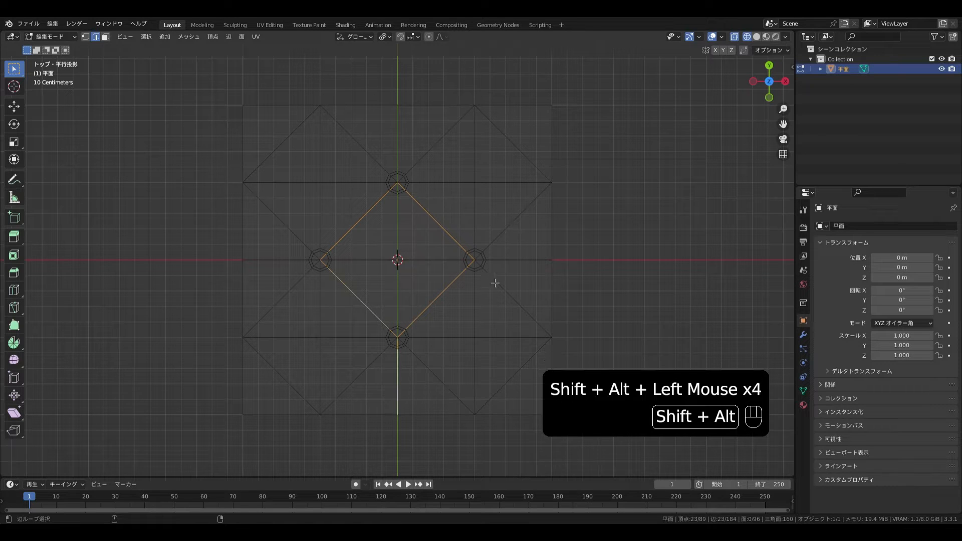
{"action": "left_click", "coordinate": [529, 265], "text": "alt+shift"}
{"action": "left_click", "coordinate": [403, 141], "text": "alt+shift"}
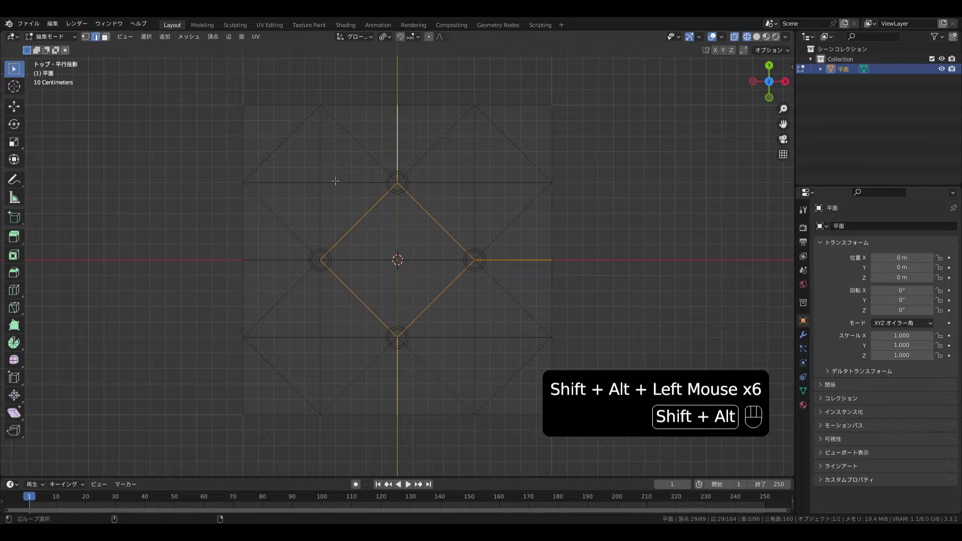
{"action": "left_click", "coordinate": [270, 266], "text": "alt+shift"}
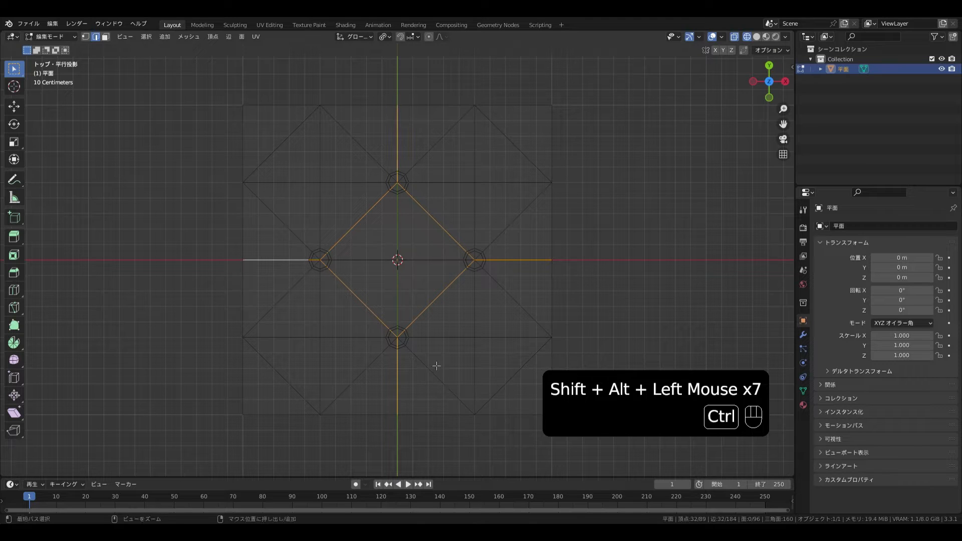
{"action": "scroll", "coordinate": [424, 314], "scroll_direction": "up", "scroll_amount": 2}
{"action": "key", "text": "ctrl+b"}
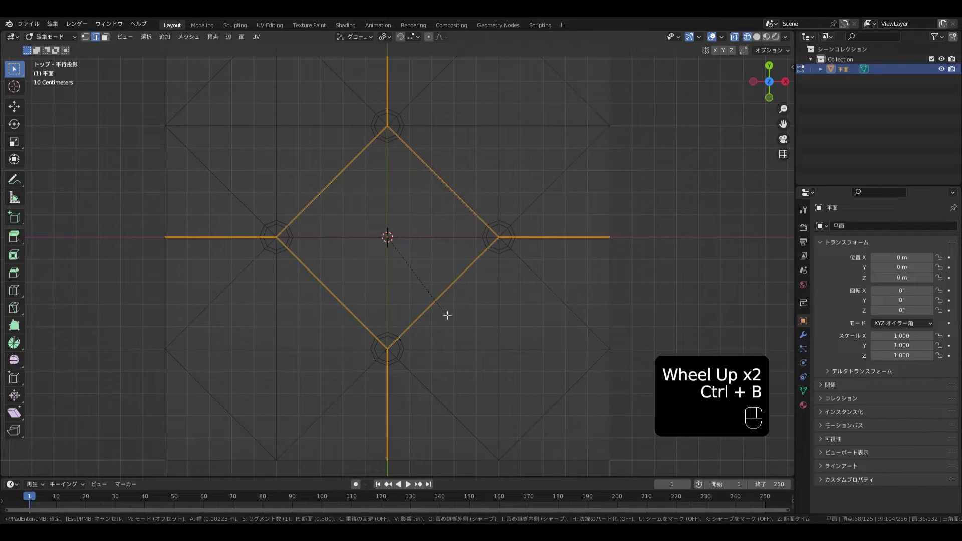
{"action": "scroll", "coordinate": [448, 315], "scroll_direction": "up", "scroll_amount": 1}
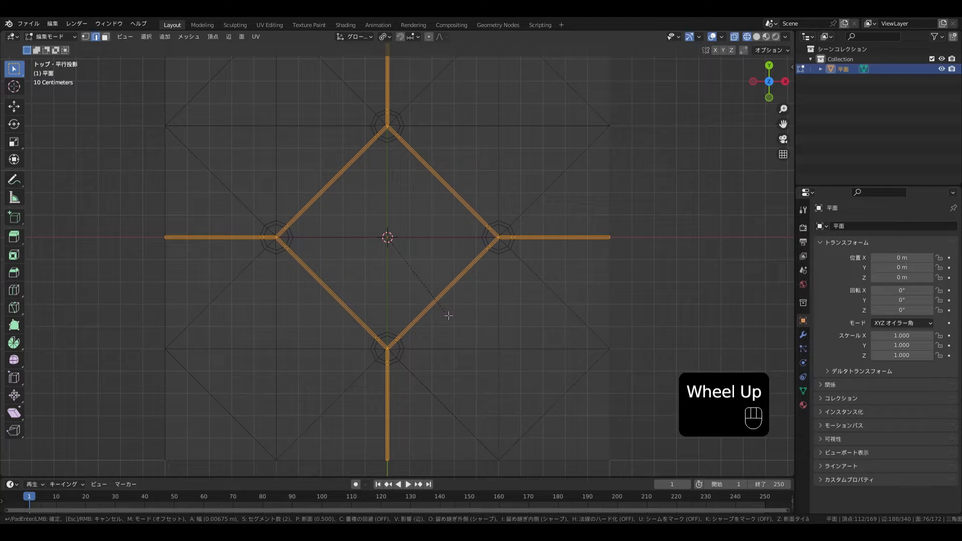
{"action": "left_click", "coordinate": [449, 316]}
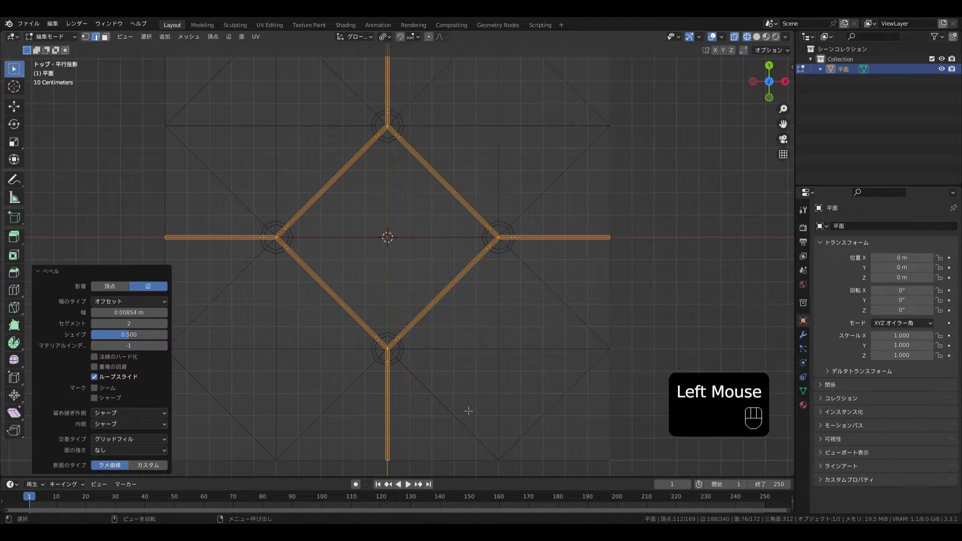
Shrink the selection to the bevel's centre edges and move them down about 0.03 m along Z to form grooves.
{"action": "key", "text": "ctrl+minus"}
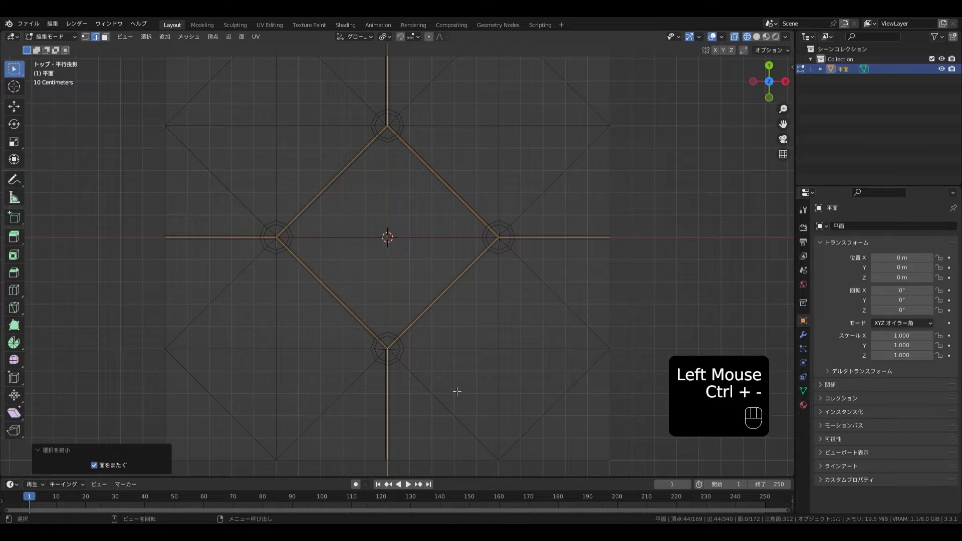
{"action": "scroll", "coordinate": [457, 395], "scroll_direction": "down", "scroll_amount": 1}
{"action": "middle_click_drag", "start_coordinate": [457, 395], "coordinate": [494, 350]}
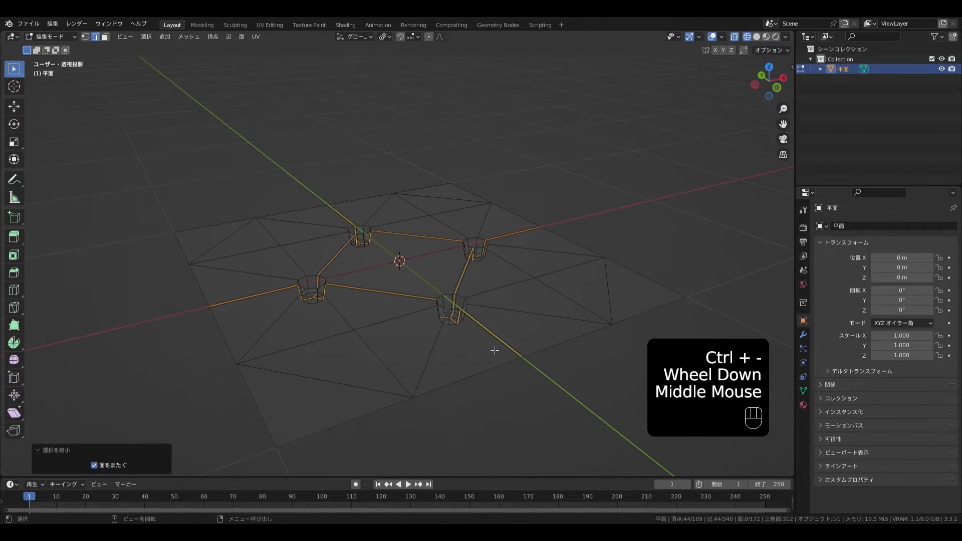
{"action": "key", "text": "g"}
{"action": "key", "text": "z"}
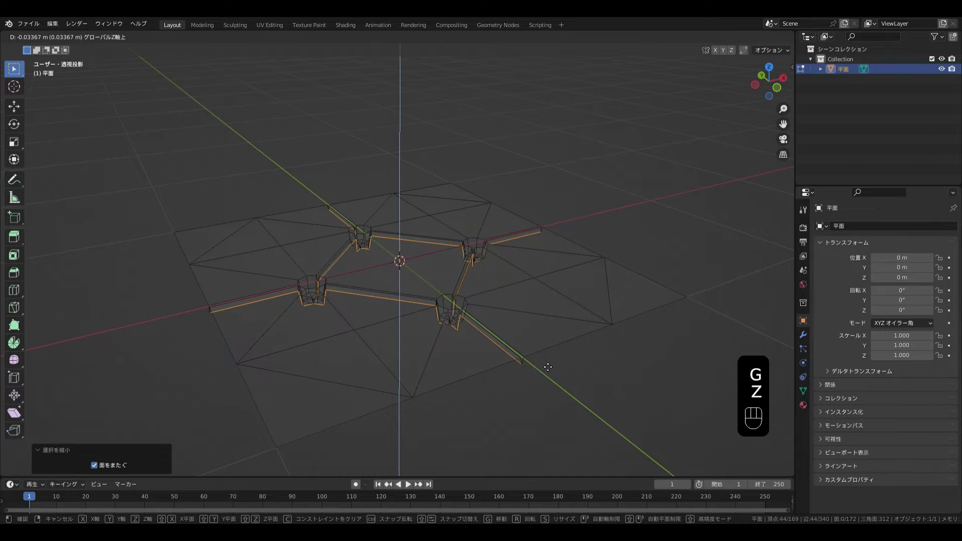
{"action": "left_click", "coordinate": [548, 366]}
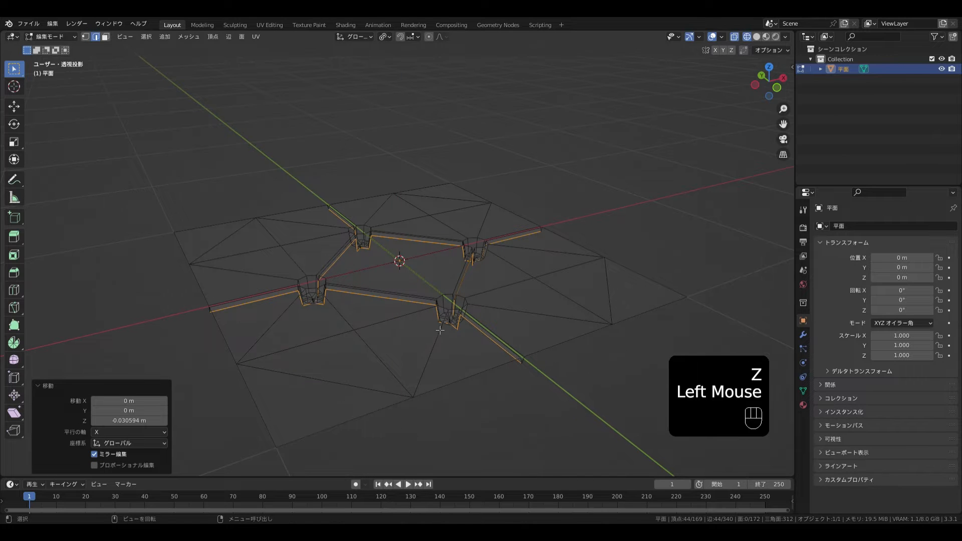
In top view, select the vertices outside the central square on all four sides and delete them, keeping the square around the diamond.
{"action": "key", "text": "KP_7"}
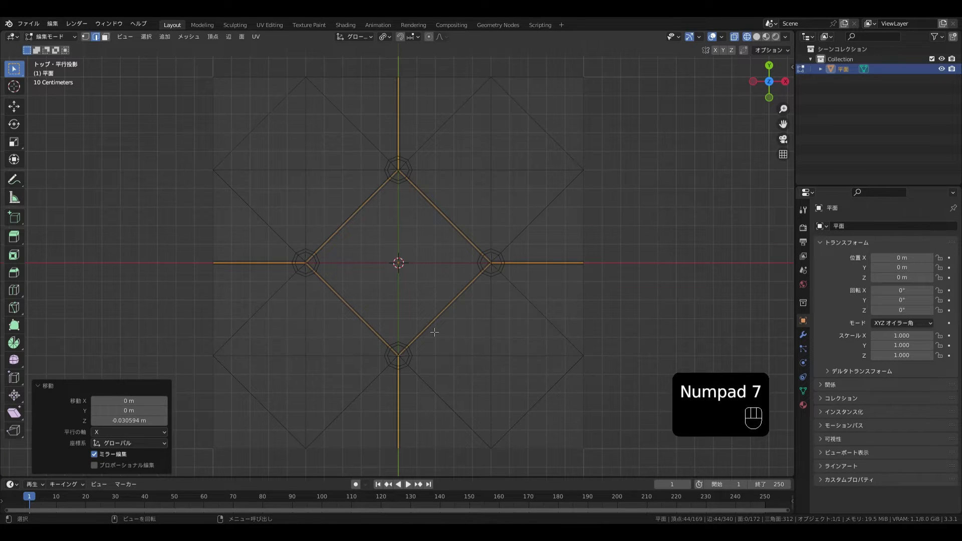
{"action": "key", "text": "1"}
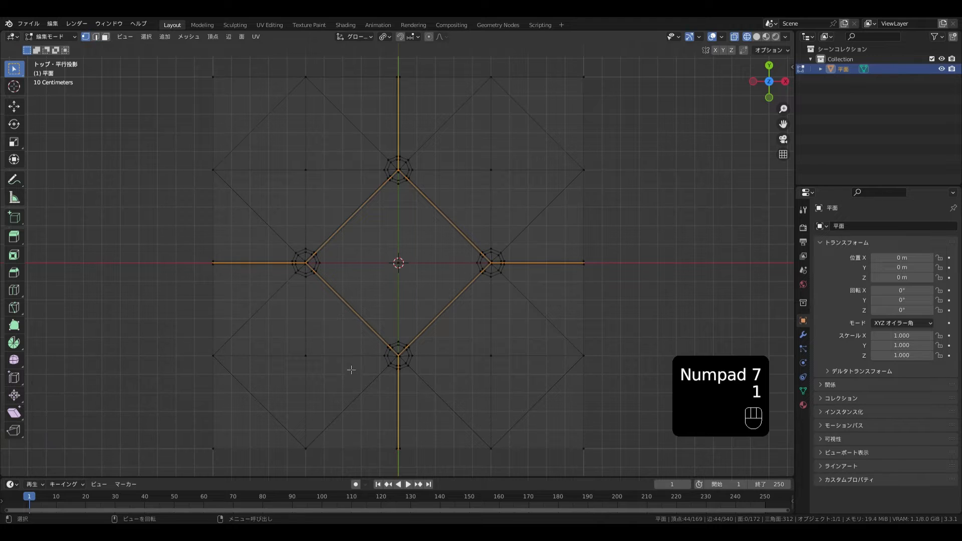
{"action": "scroll", "coordinate": [289, 395], "scroll_direction": "down", "scroll_amount": 1}
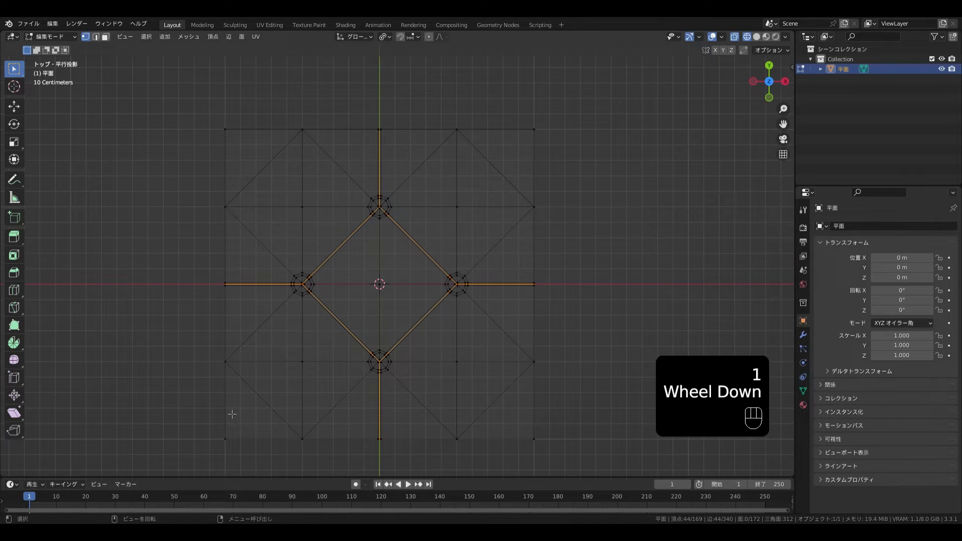
{"action": "left_click", "coordinate": [203, 437]}
{"action": "key", "text": "b"}
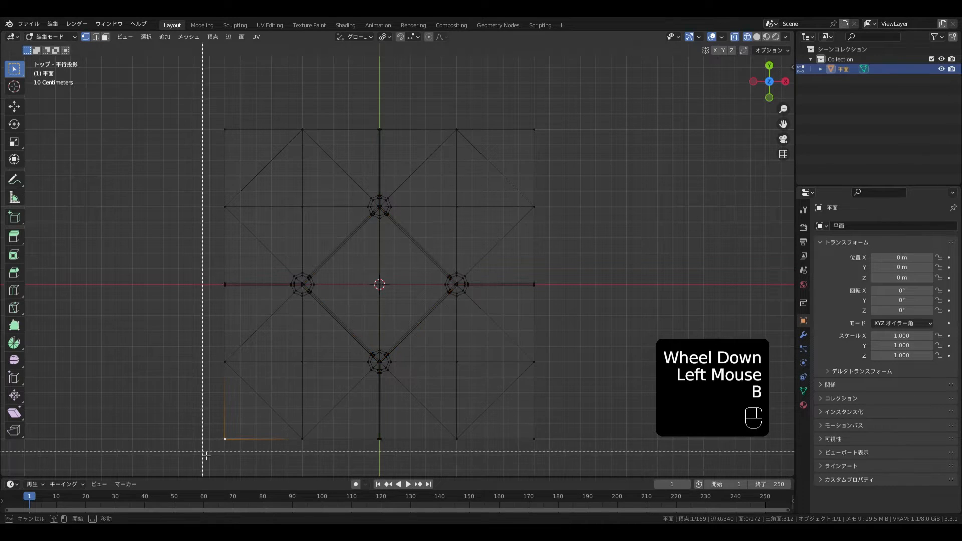
{"action": "left_click_drag", "start_coordinate": [206, 454], "coordinate": [460, 110]}
{"action": "key", "text": "b"}
{"action": "key", "text": "b"}
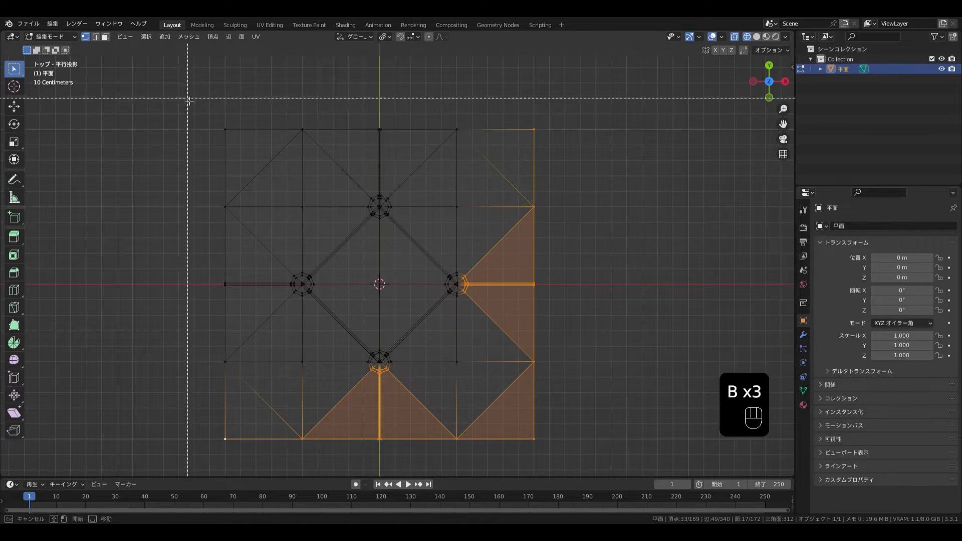
{"action": "left_click_drag", "start_coordinate": [182, 93], "coordinate": [577, 208]}
{"action": "key", "text": "b"}
{"action": "left_click_drag", "start_coordinate": [207, 119], "coordinate": [311, 459]}
{"action": "key", "text": "x"}
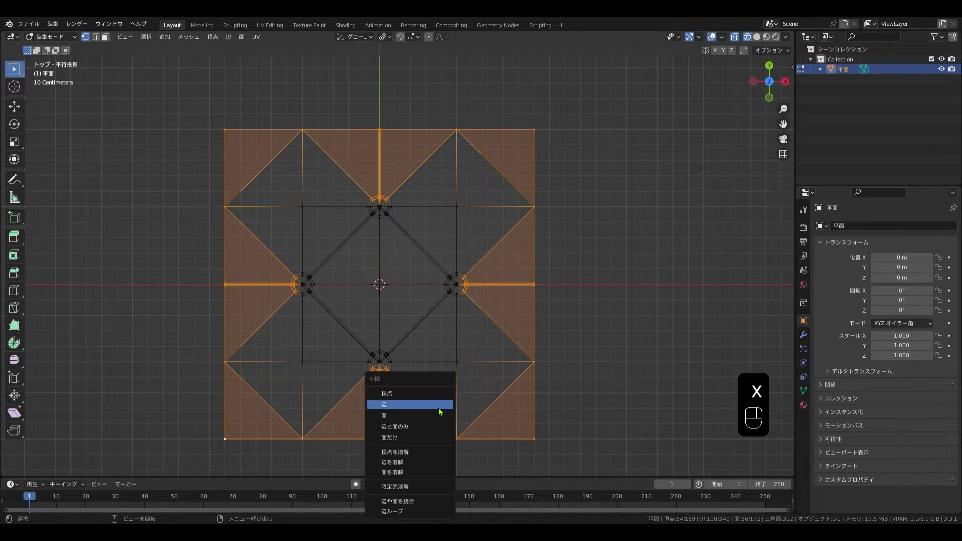
{"action": "left_click", "coordinate": [444, 396]}
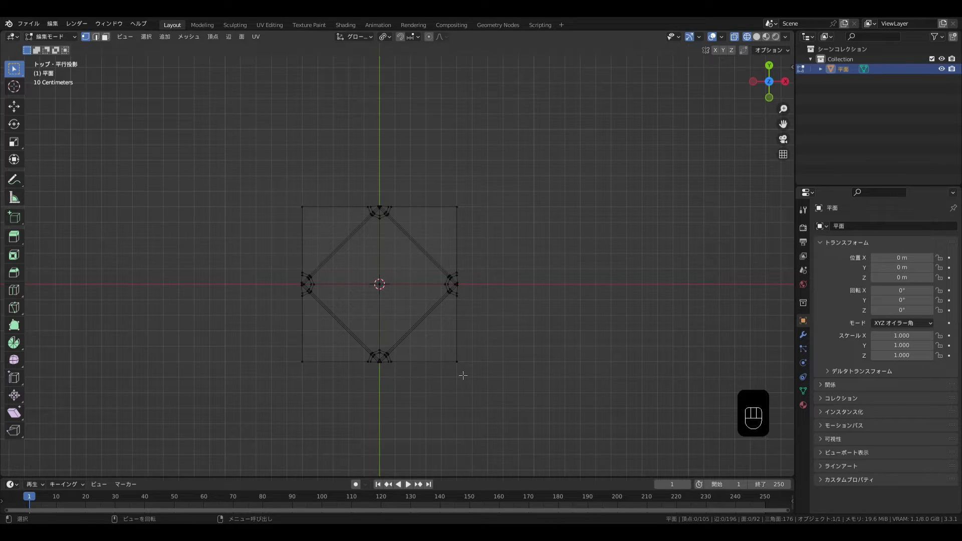
Add two Array modifiers to the plane.
{"action": "left_click", "coordinate": [804, 335]}
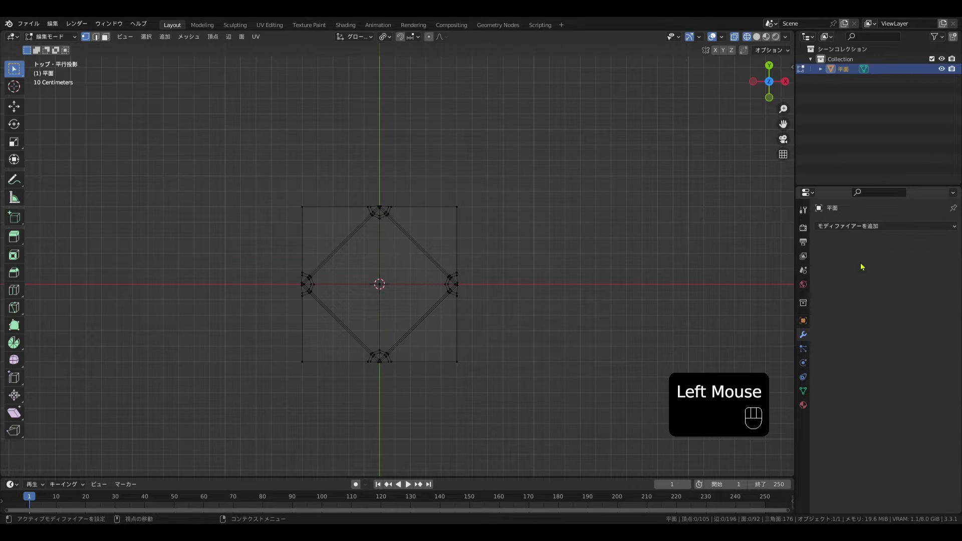
{"action": "left_click", "coordinate": [869, 226]}
{"action": "left_click", "coordinate": [687, 255]}
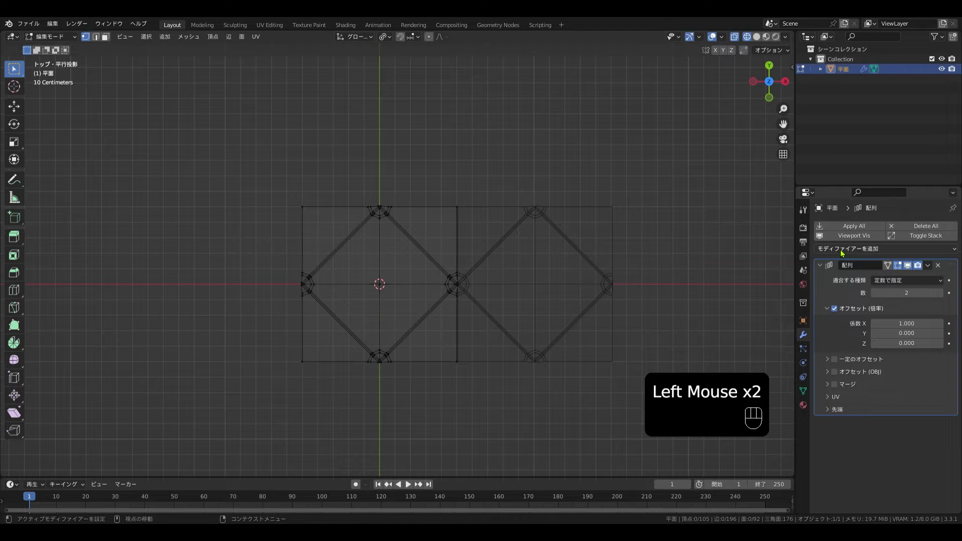
{"action": "left_click", "coordinate": [842, 249]}
{"action": "left_click", "coordinate": [674, 277]}
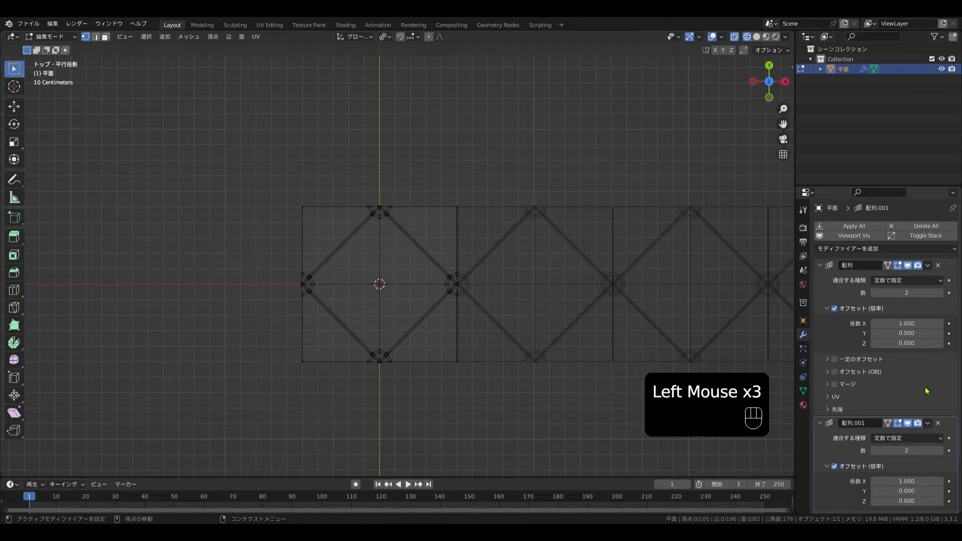
Enable Merge on both Array modifiers.
{"action": "left_click", "coordinate": [834, 385]}
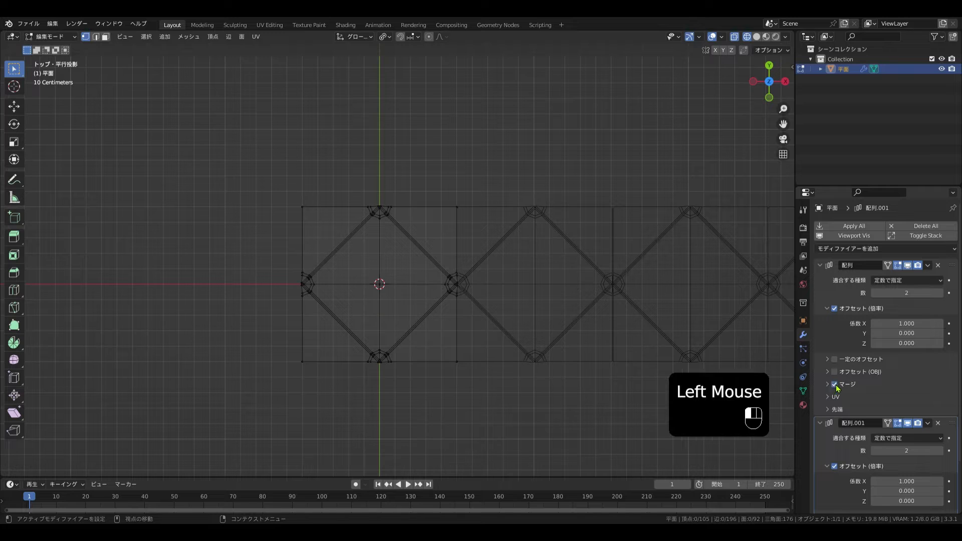
{"action": "left_click", "coordinate": [821, 265]}
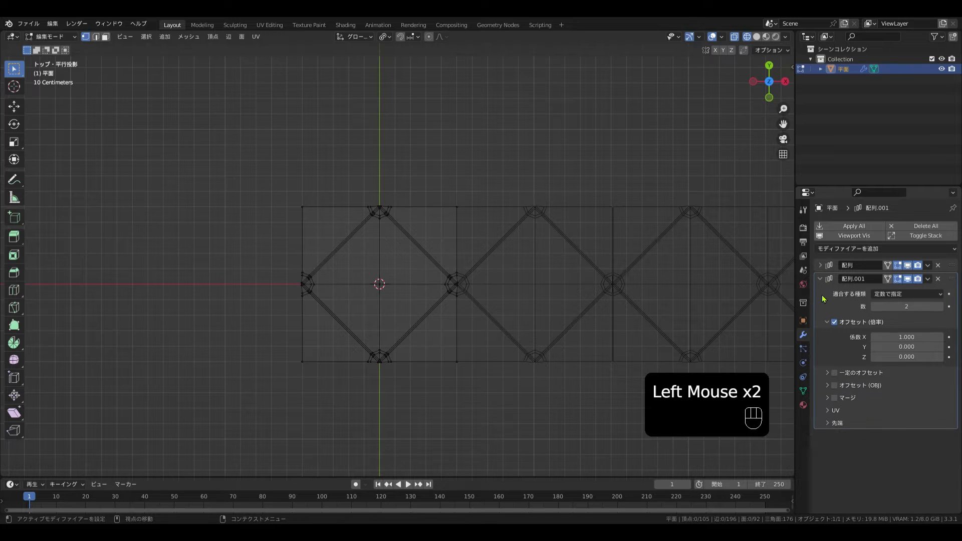
{"action": "left_click", "coordinate": [835, 398]}
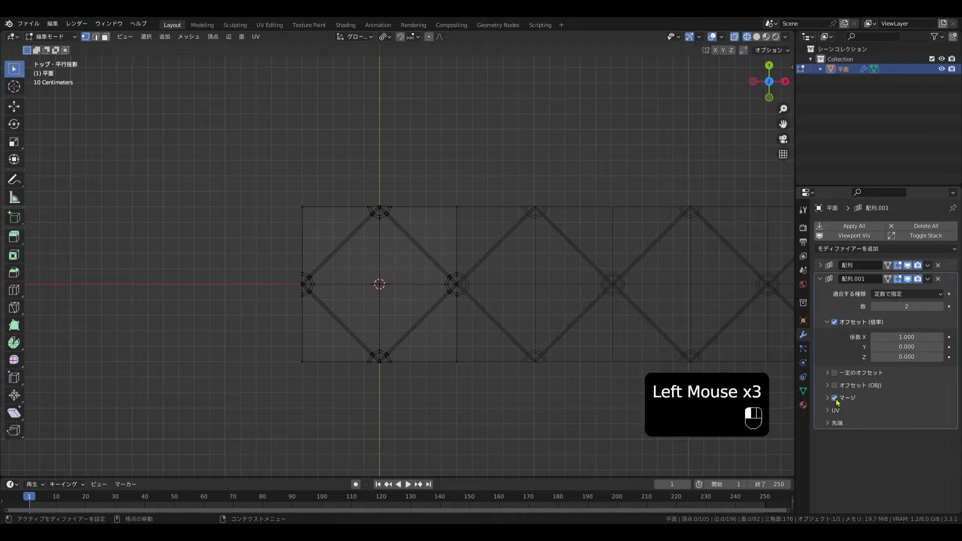
Set the second Array modifier's relative offset to X 0 and Y 1, and collapse its settings.
{"action": "left_click", "coordinate": [907, 340]}
{"action": "type", "text": "0"}
{"action": "key", "text": "Tab"}
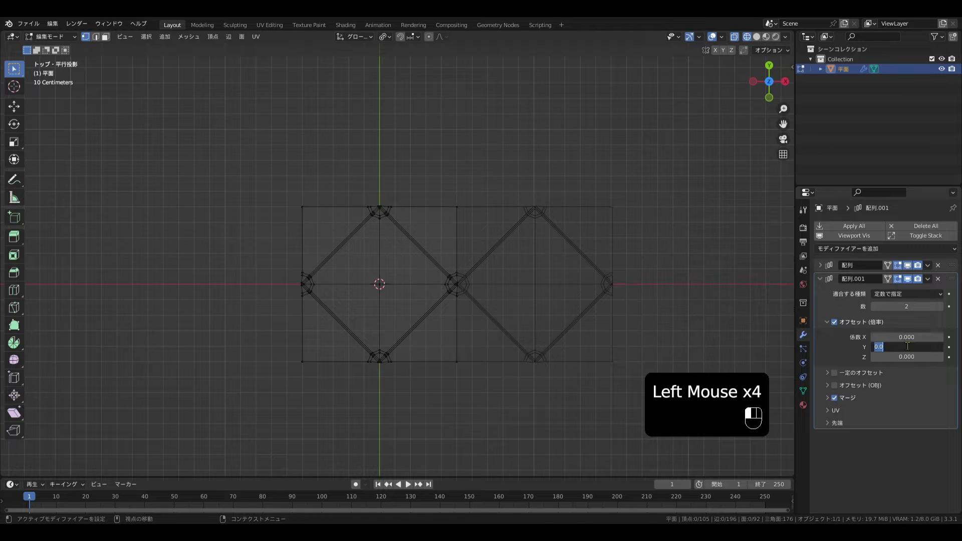
{"action": "type", "text": "1"}
{"action": "key", "text": "Return"}
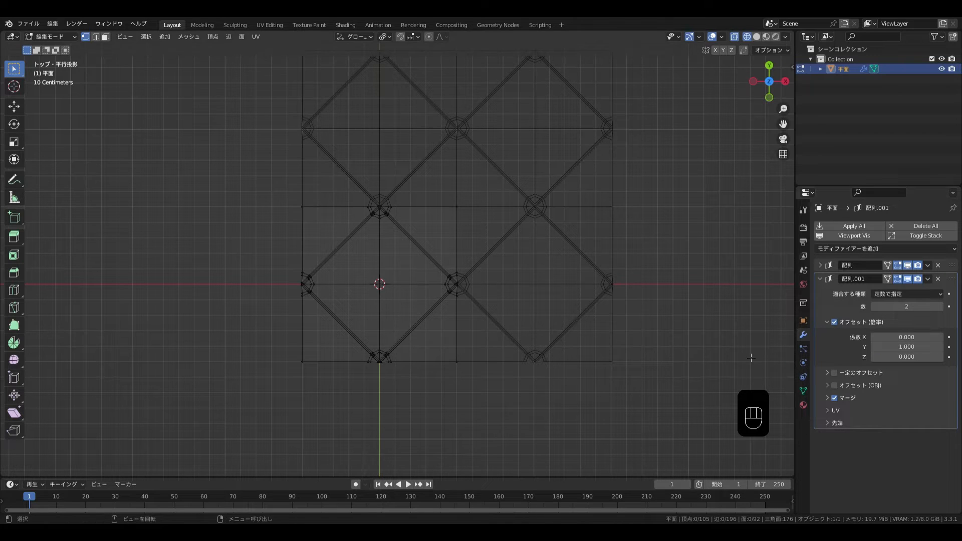
{"action": "left_click", "coordinate": [820, 279]}
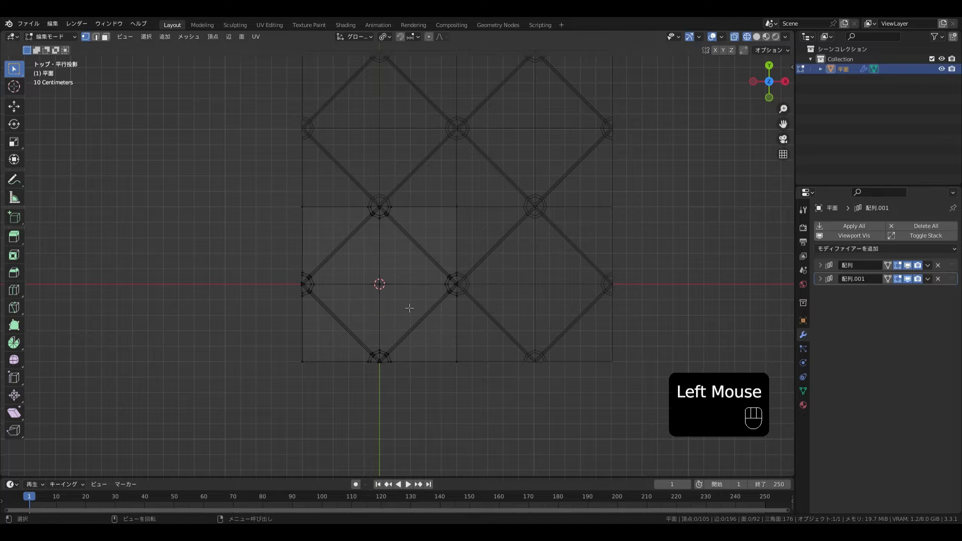
Show the plane in solid shading, shade it smooth in Object Mode and add a level 2 Subdivision Surface modifier.
{"action": "key", "text": "shift+z"}
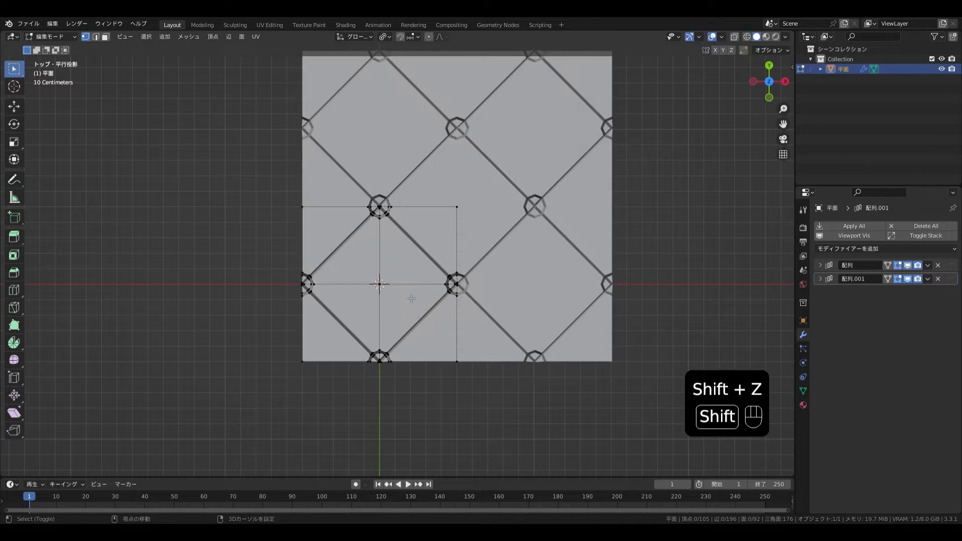
{"action": "key", "text": "Tab"}
{"action": "middle_click_drag", "start_coordinate": [404, 258], "coordinate": [371, 287], "text": "shift"}
{"action": "right_click", "coordinate": [378, 281]}
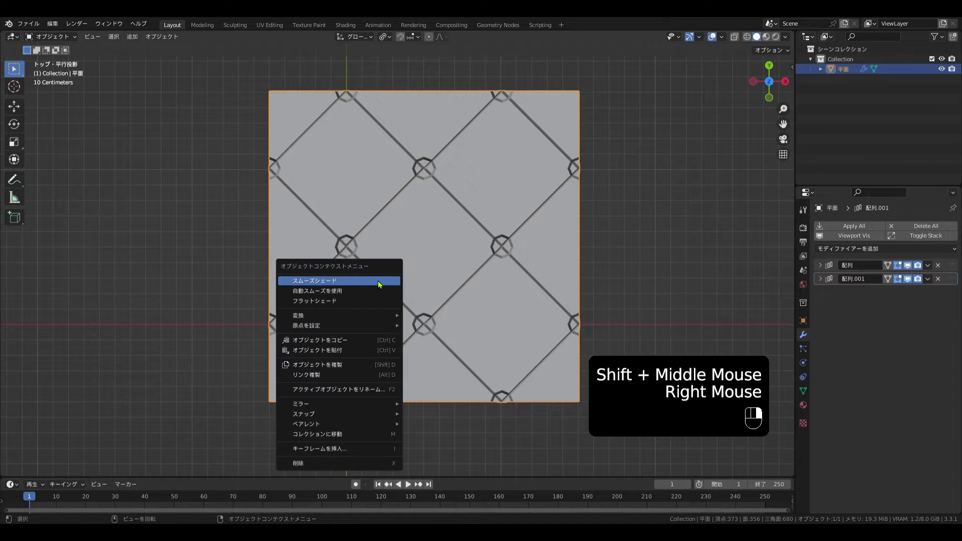
{"action": "left_click", "coordinate": [378, 281]}
{"action": "key", "text": "ctrl+2"}
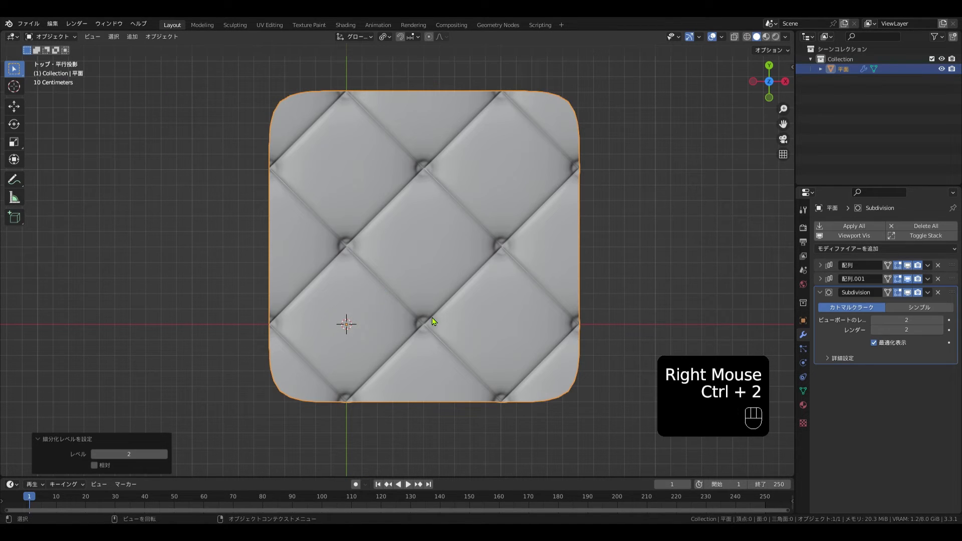
Raise the tile's centre vertex and four corner vertices about 0.08 m along Z to puff up the cushion, and return to Object Mode.
{"action": "key", "text": "Tab"}
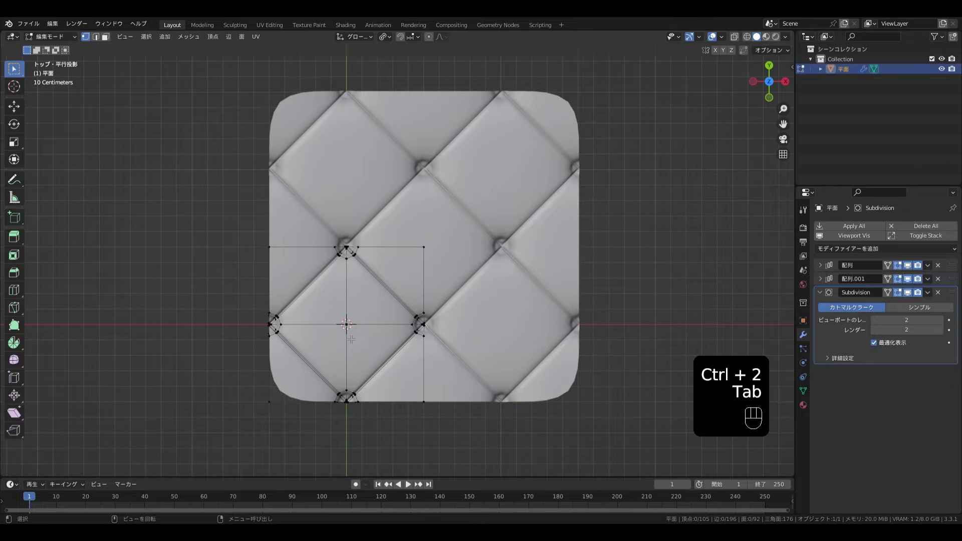
{"action": "key", "text": "c"}
{"action": "left_click", "coordinate": [263, 247]}
{"action": "left_click", "coordinate": [431, 247]}
{"action": "left_click", "coordinate": [348, 325]}
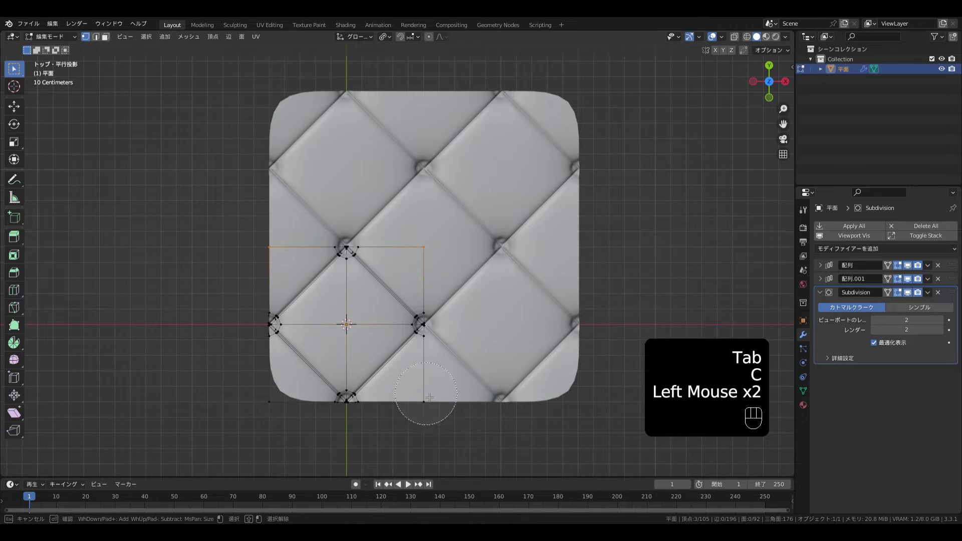
{"action": "left_click", "coordinate": [430, 398]}
{"action": "left_click", "coordinate": [290, 408]}
{"action": "right_click", "coordinate": [302, 420]}
{"action": "middle_click_drag", "start_coordinate": [302, 420], "coordinate": [418, 388]}
{"action": "key", "text": "g"}
{"action": "key", "text": "z"}
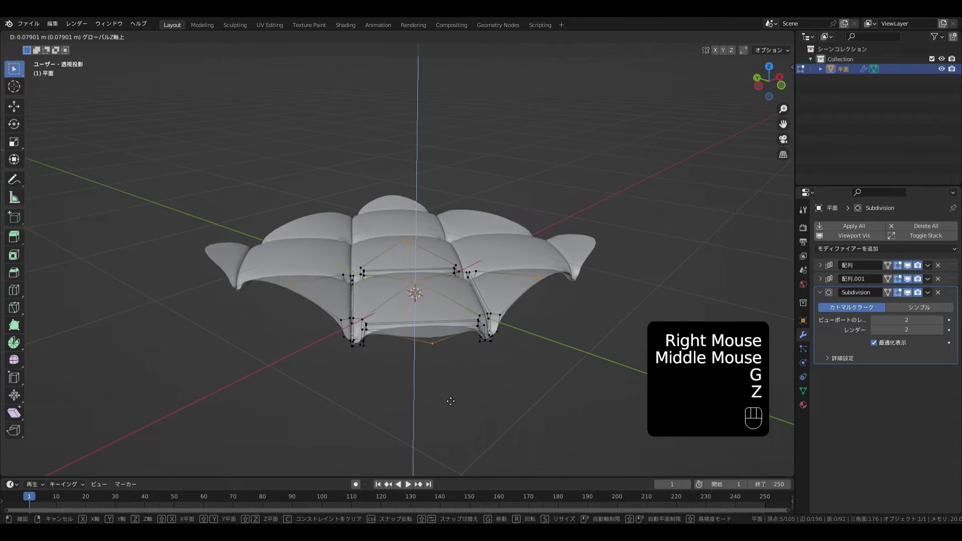
{"action": "left_click", "coordinate": [536, 360]}
{"action": "key", "text": "Tab"}
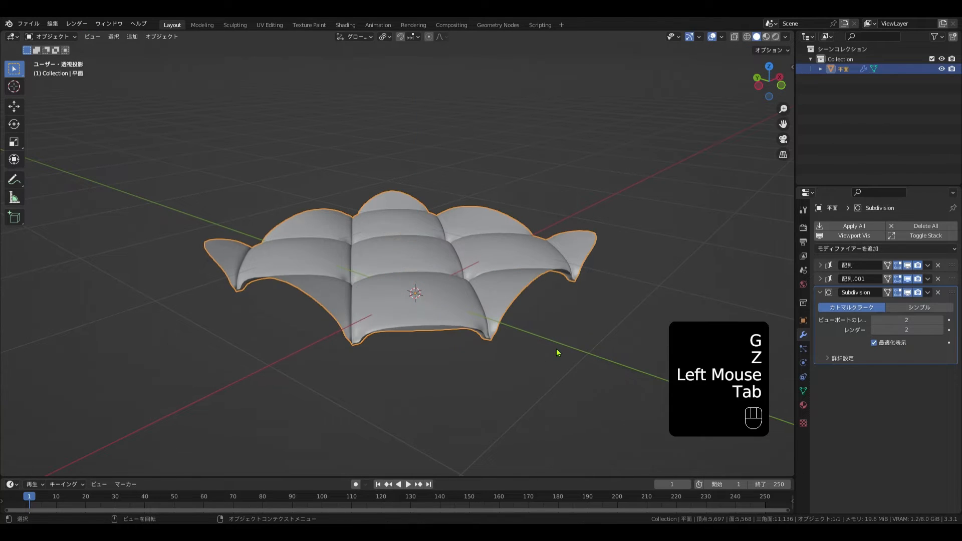
Set the first Array modifier's count to 4 and deselect the cushion mesh.
{"action": "left_click", "coordinate": [820, 265]}
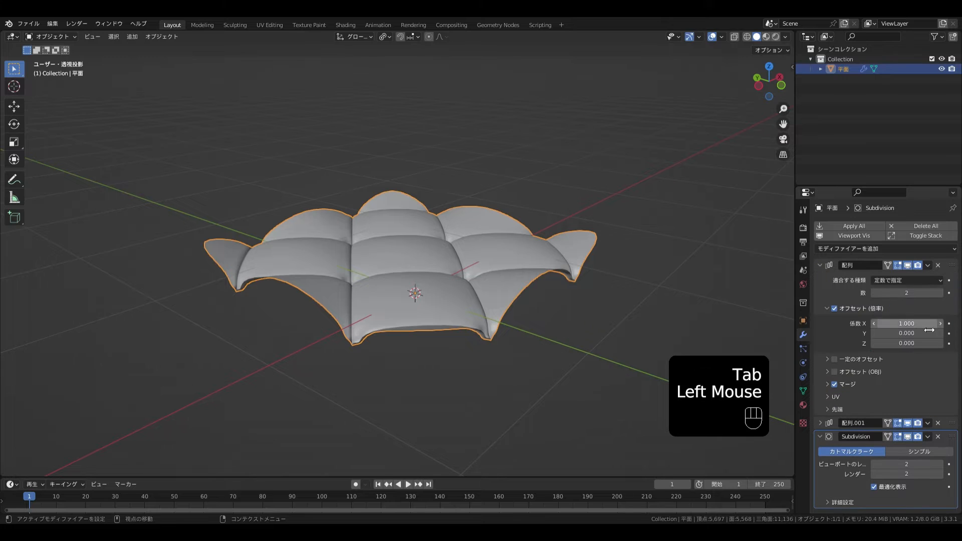
{"action": "left_click", "coordinate": [941, 293]}
{"action": "left_click", "coordinate": [940, 293]}
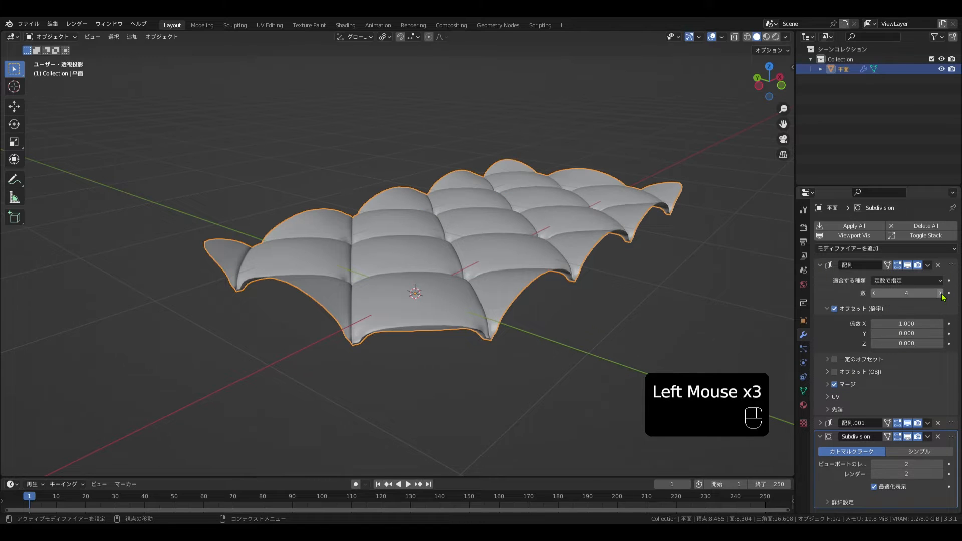
{"action": "middle_click_drag", "start_coordinate": [550, 350], "coordinate": [423, 359]}
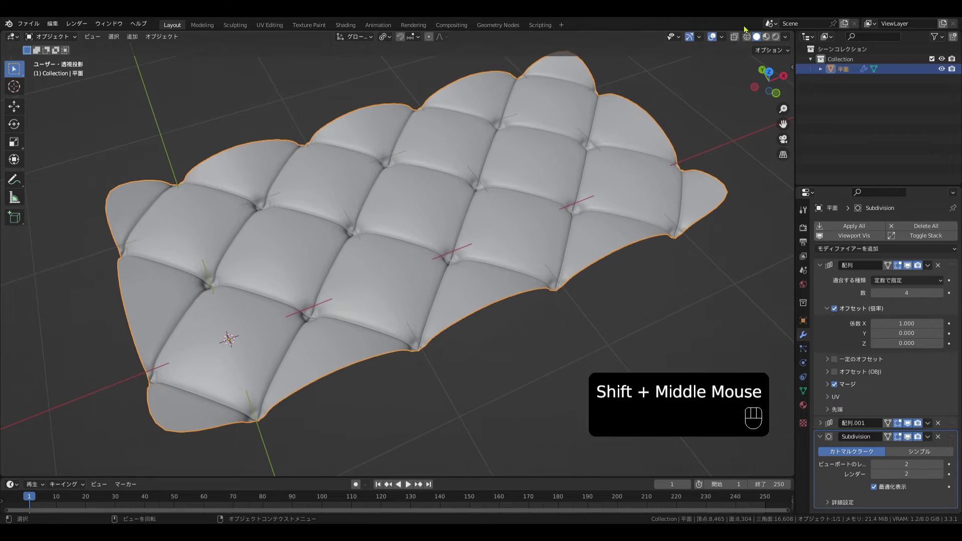
{"action": "left_click", "coordinate": [704, 77]}
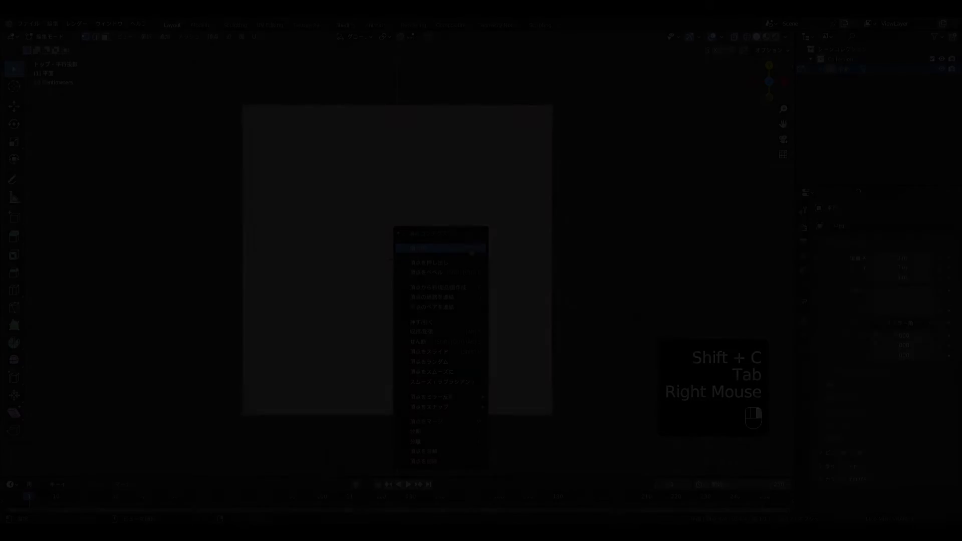
Subdivide the new plane once and delete every face except the quarter in positive X and Y.
{"action": "left_click", "coordinate": [469, 247]}
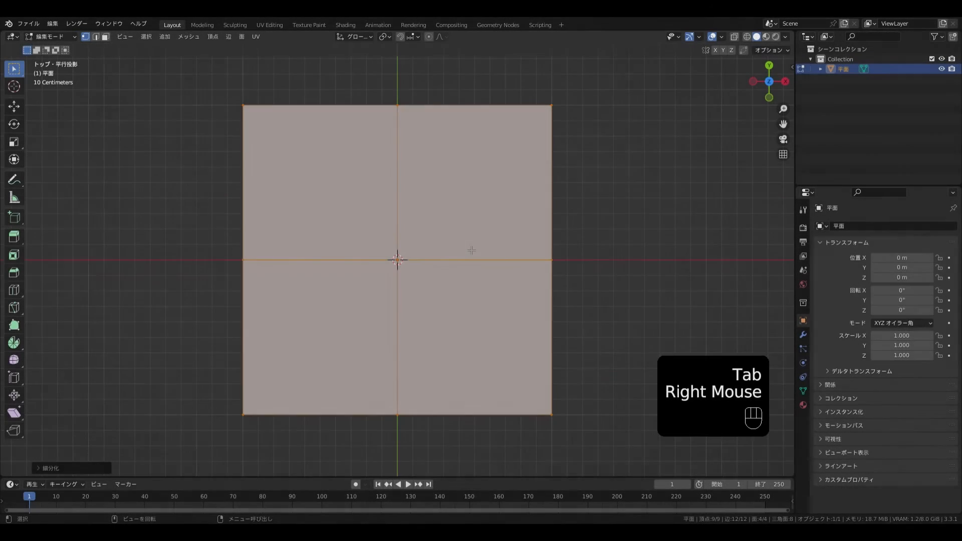
{"action": "key", "text": "3"}
{"action": "left_click", "coordinate": [466, 240]}
{"action": "key", "text": "ctrl+i"}
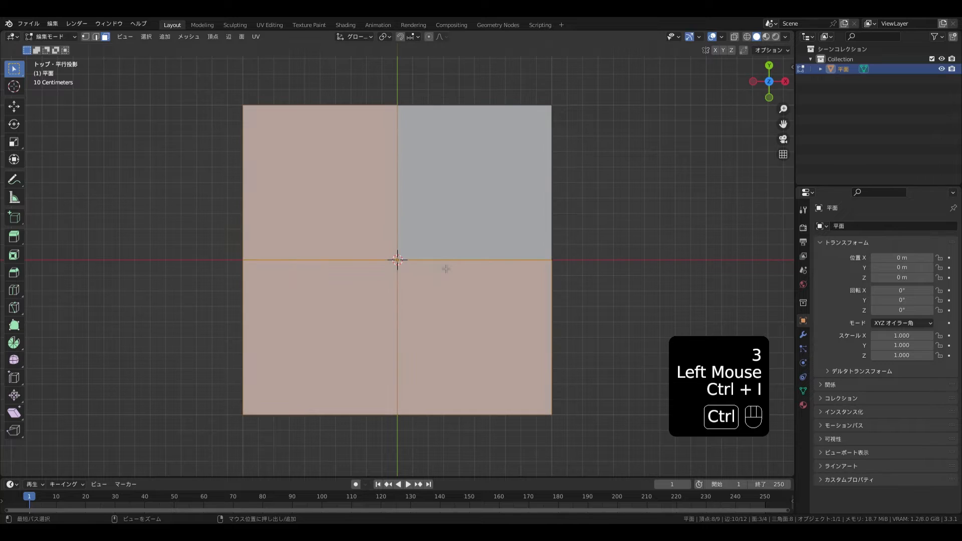
{"action": "key", "text": "x"}
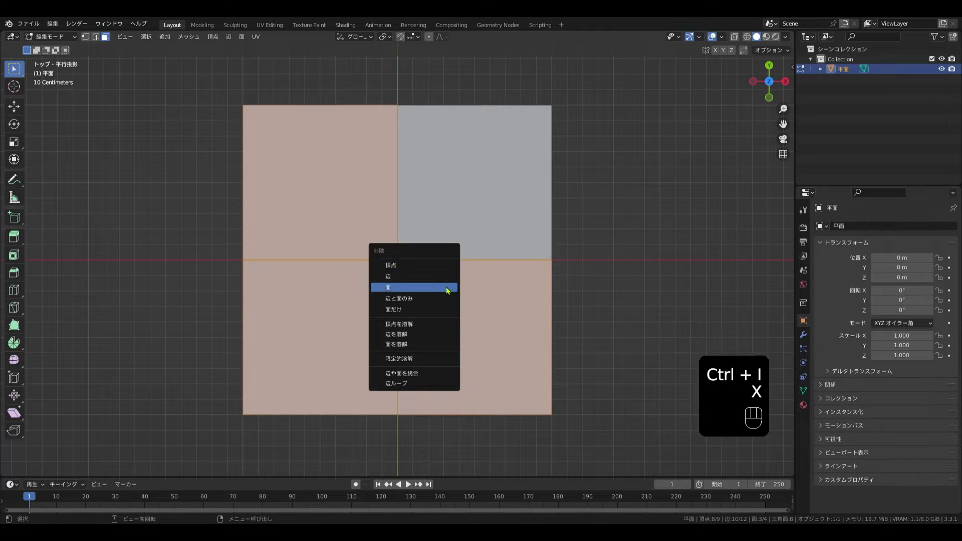
{"action": "left_click", "coordinate": [446, 287]}
Subdivide the remaining quarter face with 2 cuts into a three-by-three grid.
{"action": "left_click", "coordinate": [491, 193]}
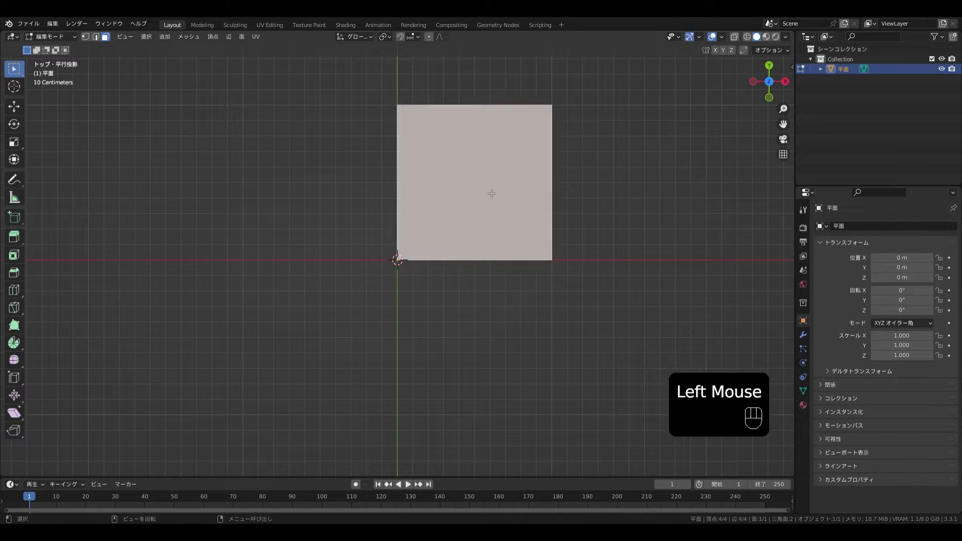
{"action": "key", "text": "shift+c"}
{"action": "right_click", "coordinate": [492, 212]}
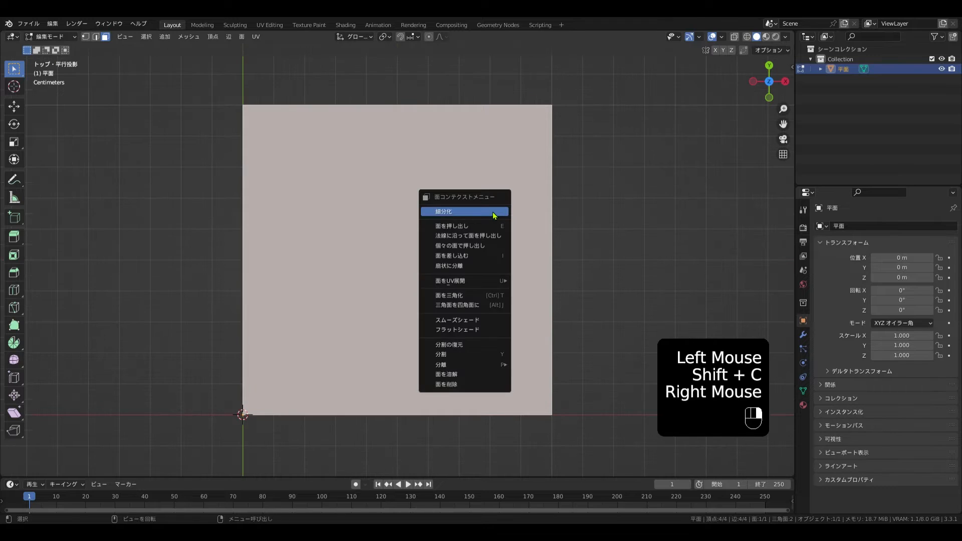
{"action": "left_click", "coordinate": [492, 212]}
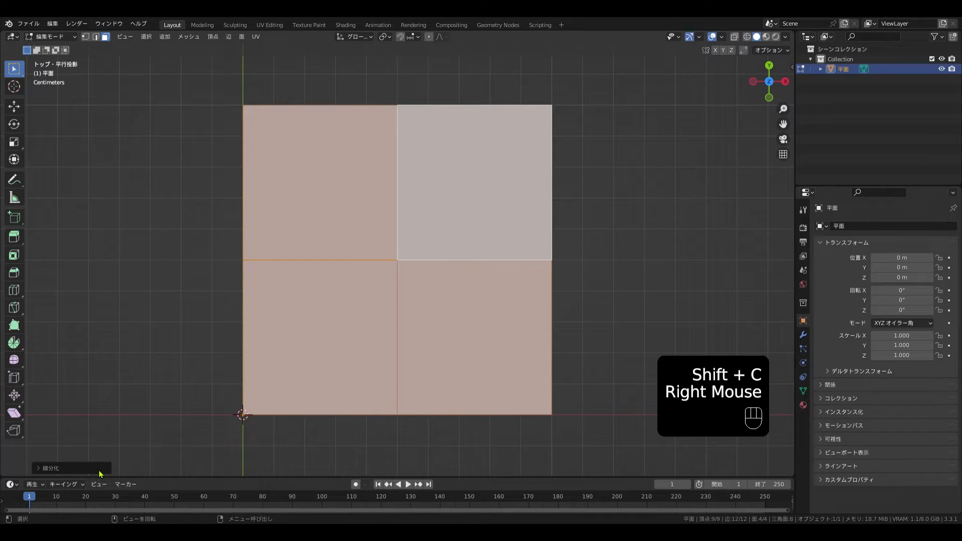
{"action": "left_click", "coordinate": [92, 469]}
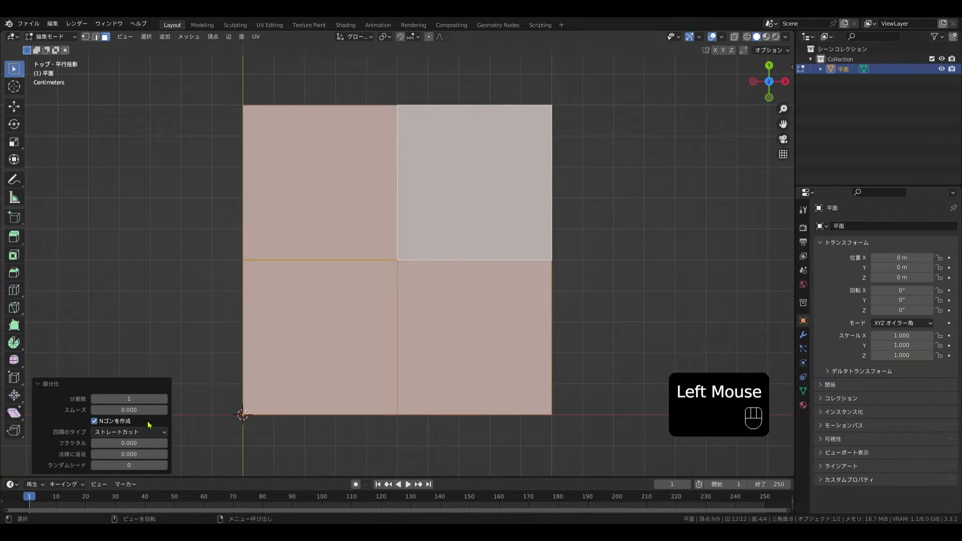
{"action": "left_click", "coordinate": [164, 398]}
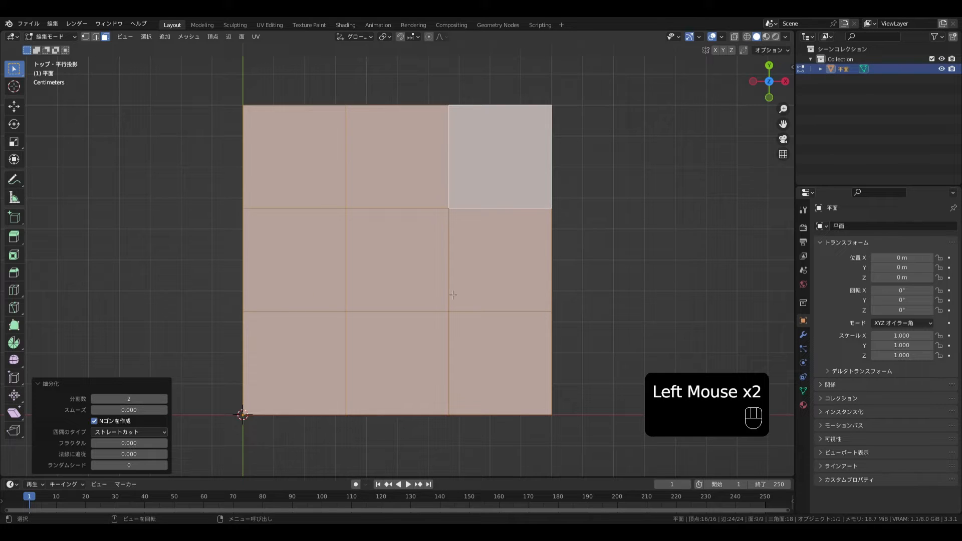
Connect the grid's corner at the origin to the opposite corner with a diagonal edge path through the inner vertices.
{"action": "key", "text": "1"}
{"action": "left_click", "coordinate": [553, 108]}
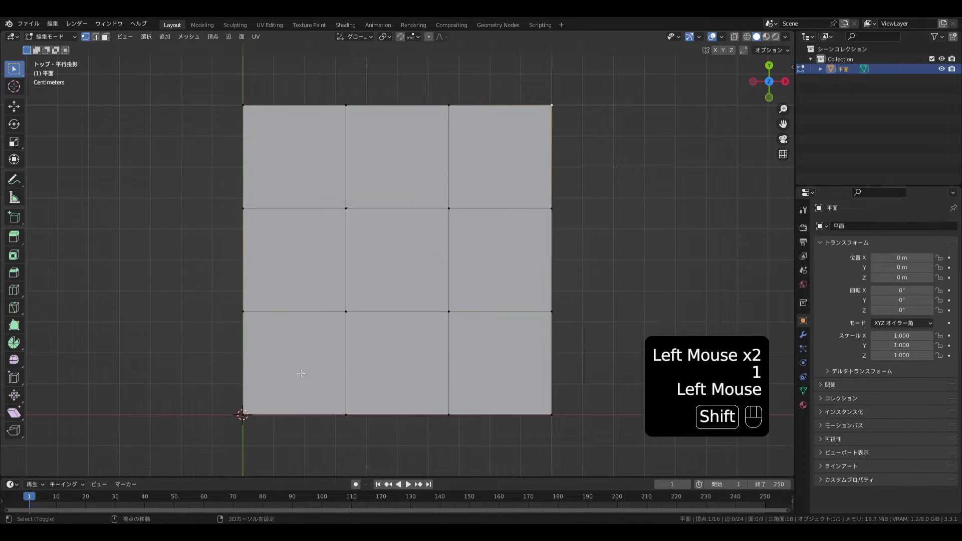
{"action": "left_click", "coordinate": [243, 414], "text": "shift"}
{"action": "key", "text": "j"}
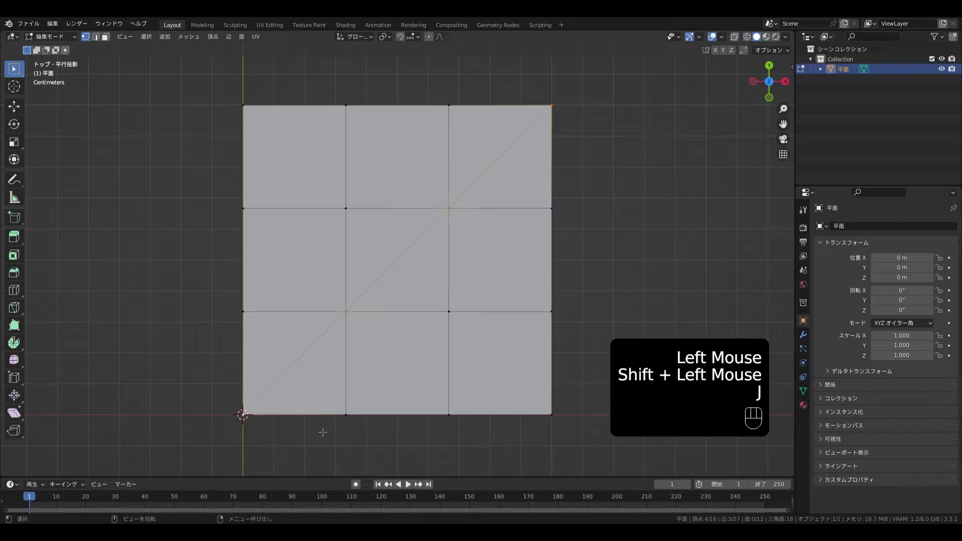
Dissolve the X-direction grid edges above the diagonal and the Y-direction edges below it, leaving nested L-shaped edge lines.
{"action": "key", "text": "2"}
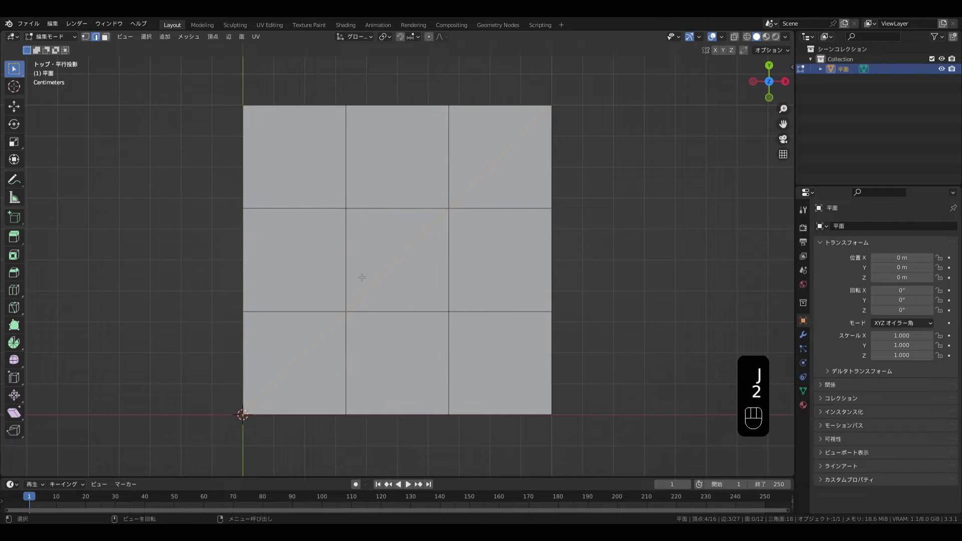
{"action": "left_click", "coordinate": [361, 210]}
{"action": "left_click", "coordinate": [449, 256], "text": "ctrl"}
{"action": "left_click", "coordinate": [453, 368], "text": "ctrl"}
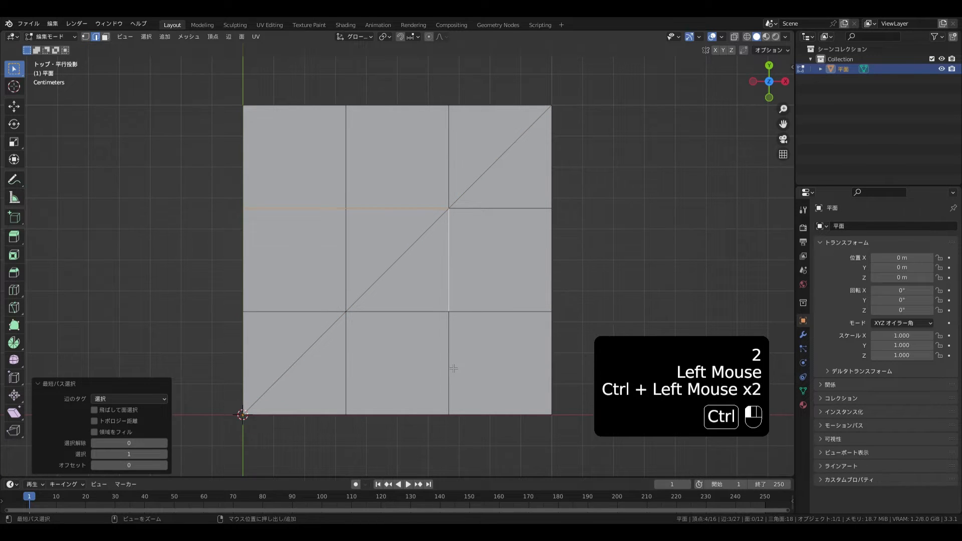
{"action": "left_click", "coordinate": [307, 313], "text": "shift"}
{"action": "left_click", "coordinate": [346, 372], "text": "shift"}
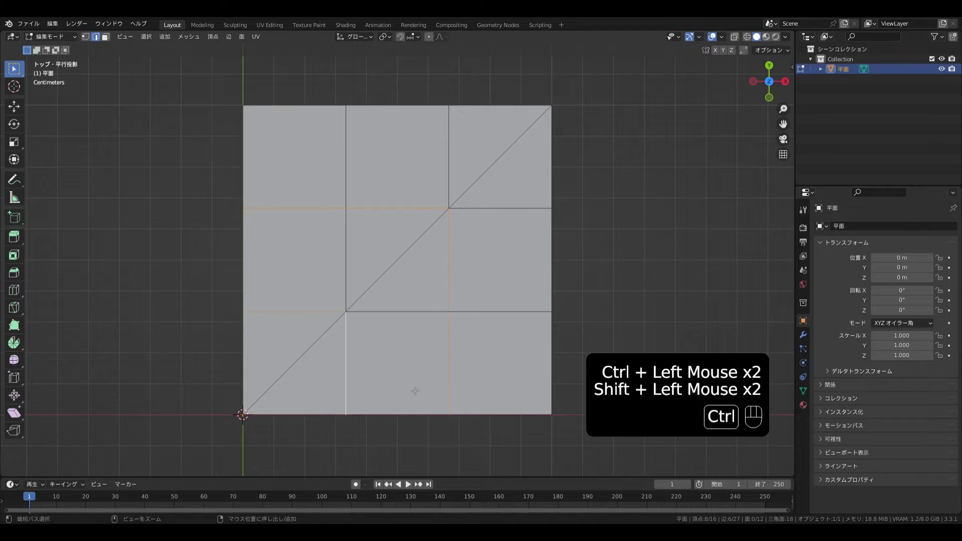
{"action": "key", "text": "ctrl+x"}
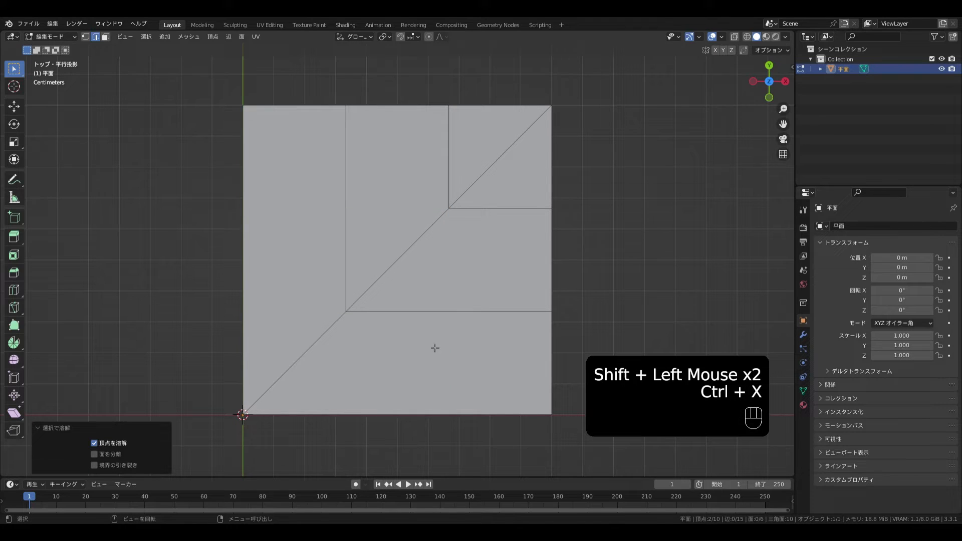
Slide the two inner diagonal vertices away from the origin, the outer one by about 0.26 and the inner one by 0.504.
{"action": "key", "text": "1"}
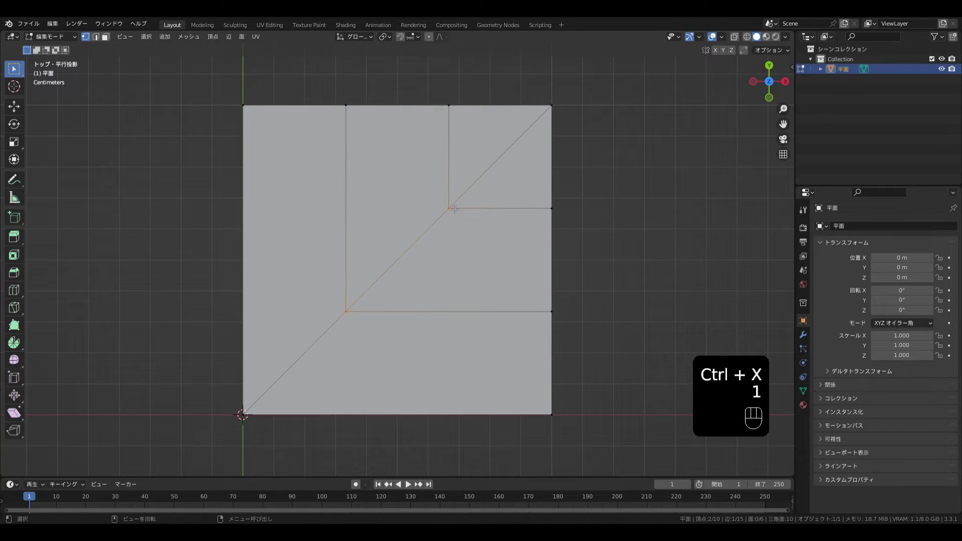
{"action": "left_click", "coordinate": [454, 211]}
{"action": "key", "text": "g"}
{"action": "key", "text": "g"}
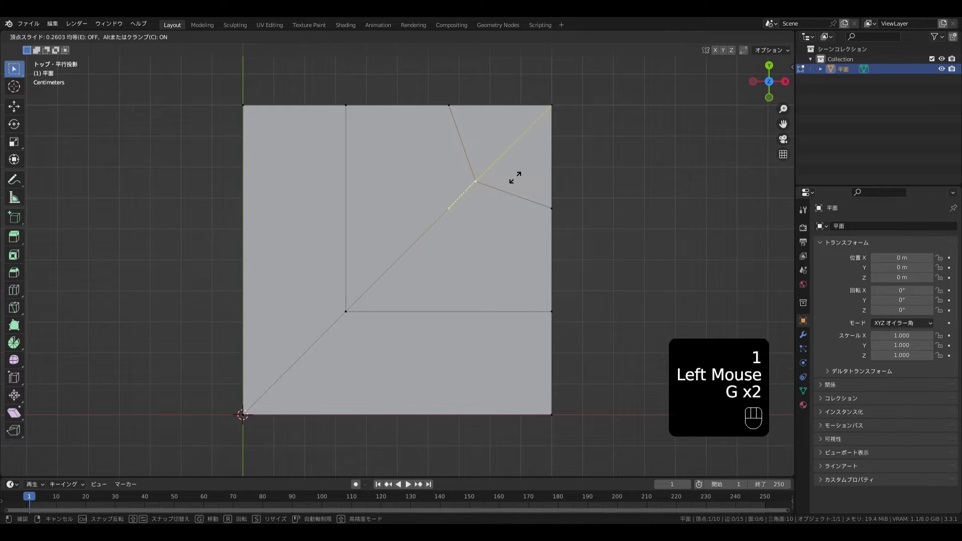
{"action": "left_click", "coordinate": [513, 180]}
{"action": "left_click", "coordinate": [354, 320]}
{"action": "key", "text": "g"}
{"action": "key", "text": "g"}
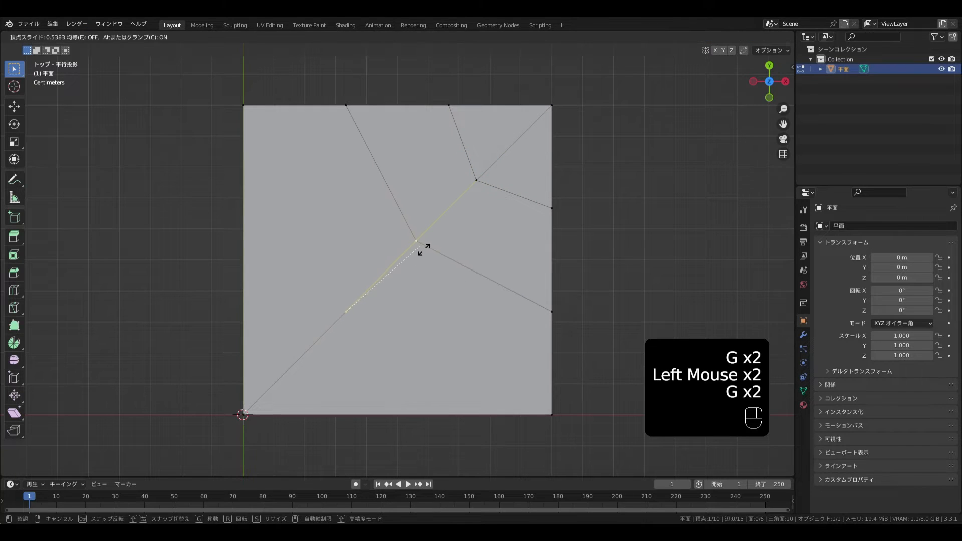
{"action": "left_click", "coordinate": [420, 253]}
Add one centred loop cut across the two large faces between the origin corner and the nearest inner vertex.
{"action": "key", "text": "ctrl+r"}
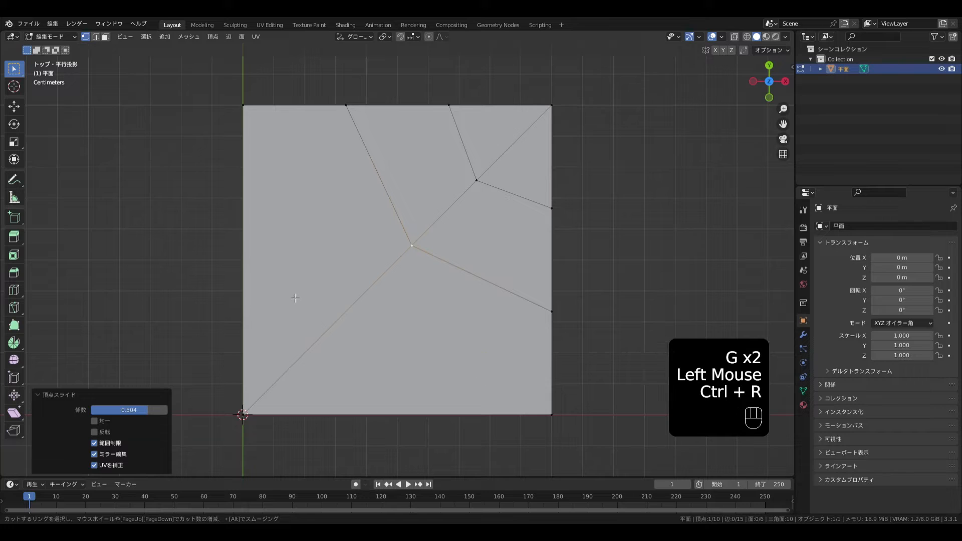
{"action": "left_click", "coordinate": [331, 346]}
{"action": "right_click", "coordinate": [383, 340]}
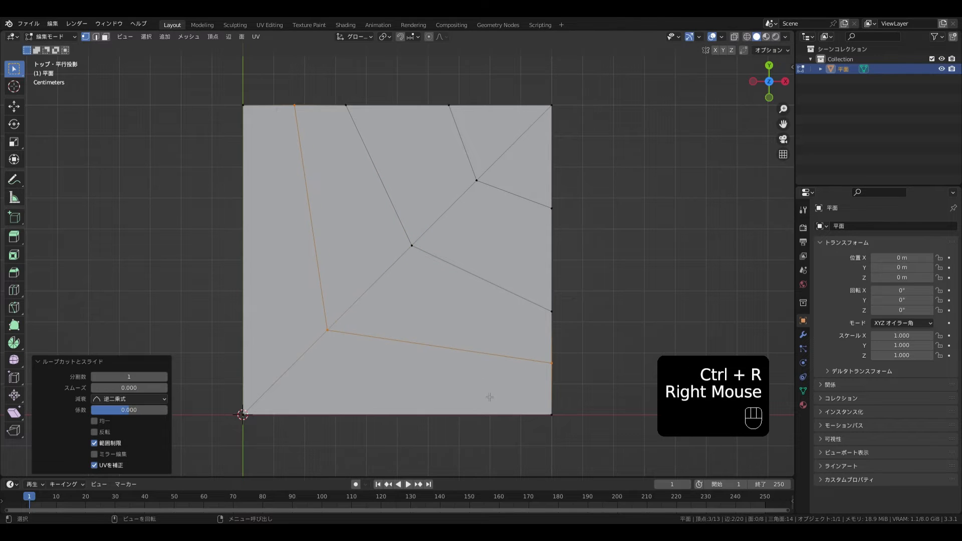
Rotate the whole mesh by -45° around the 3D cursor so its diagonal lies along the Y axis.
{"action": "key", "text": "a"}
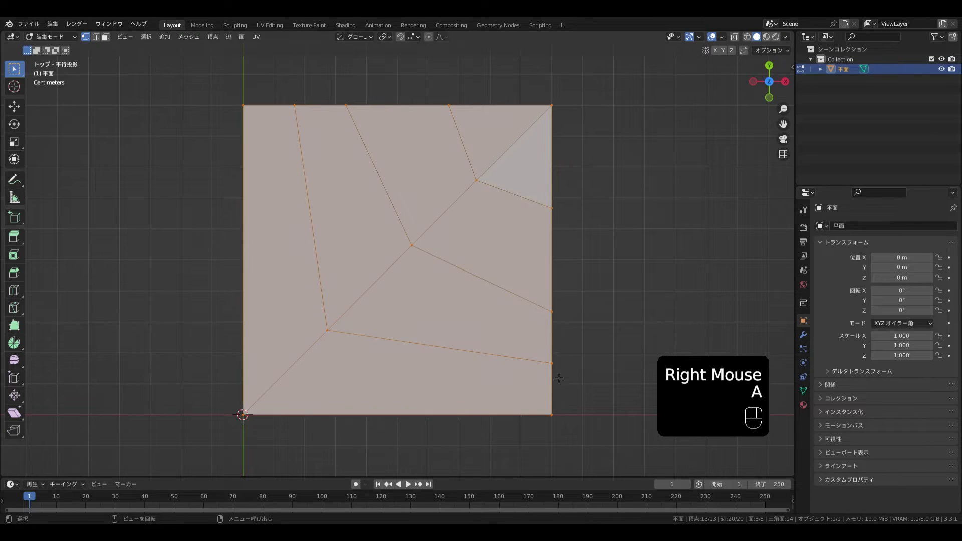
{"action": "scroll", "coordinate": [563, 395], "scroll_direction": "down", "scroll_amount": 1}
{"action": "key", "text": "r"}
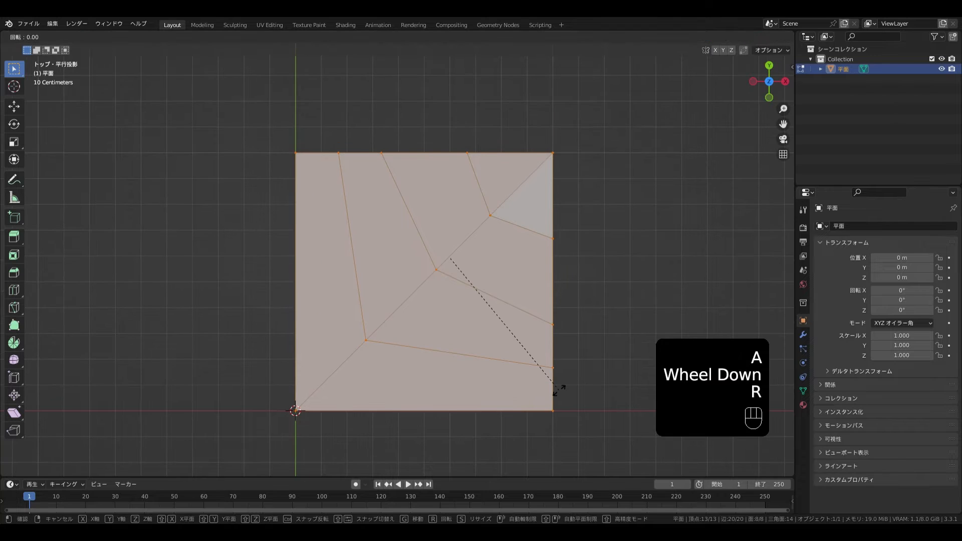
{"action": "right_click", "coordinate": [495, 282]}
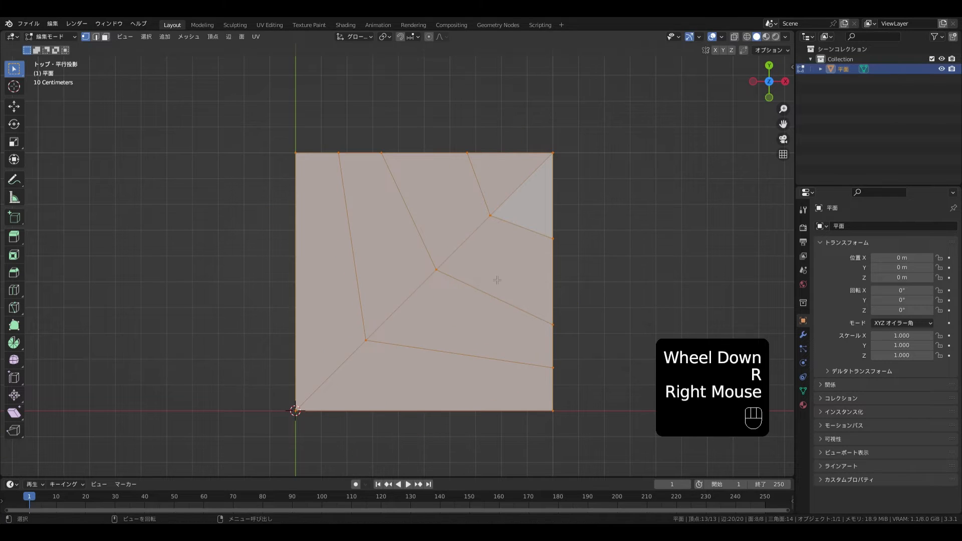
{"action": "left_click", "coordinate": [384, 38]}
{"action": "left_click", "coordinate": [401, 64]}
{"action": "key", "text": "r"}
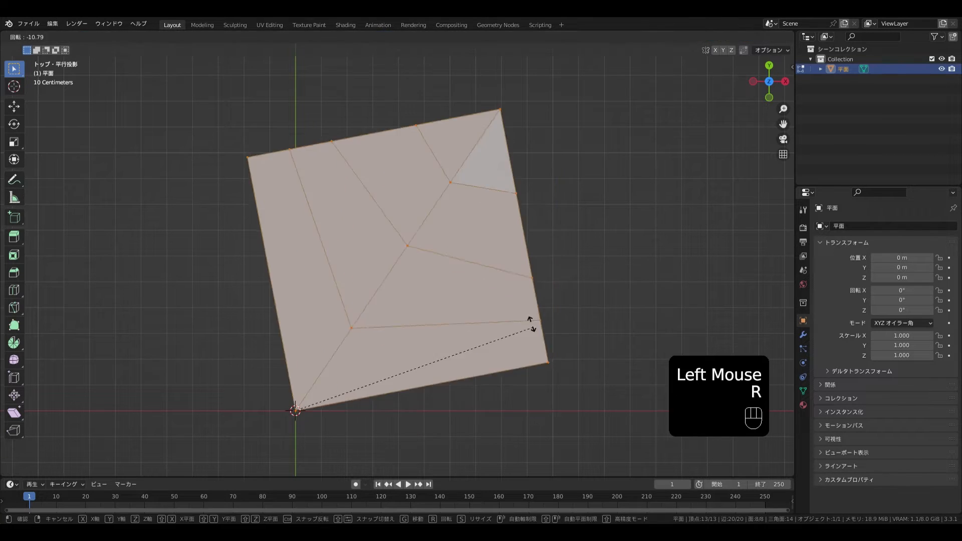
{"action": "left_click", "coordinate": [436, 210], "text": "ctrl"}
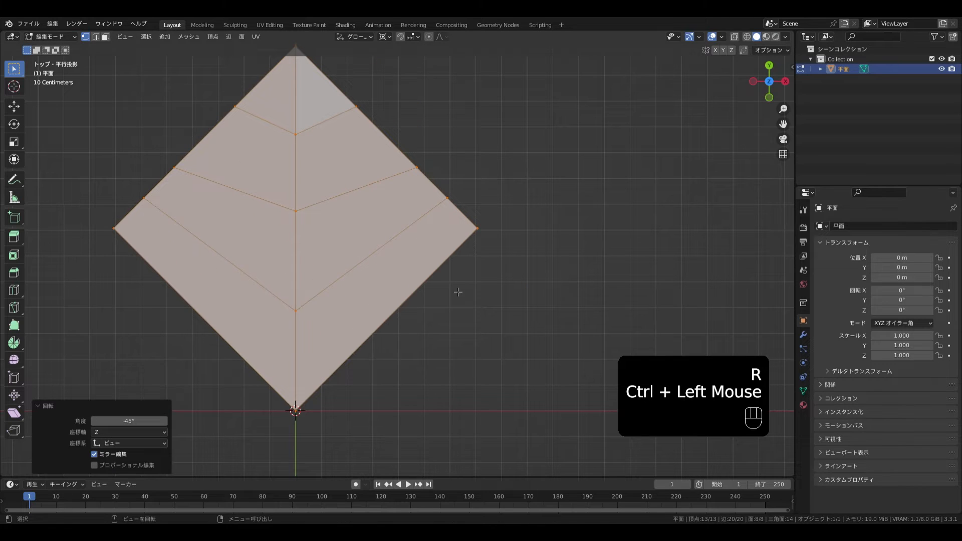
{"action": "key", "text": "shift+c"}
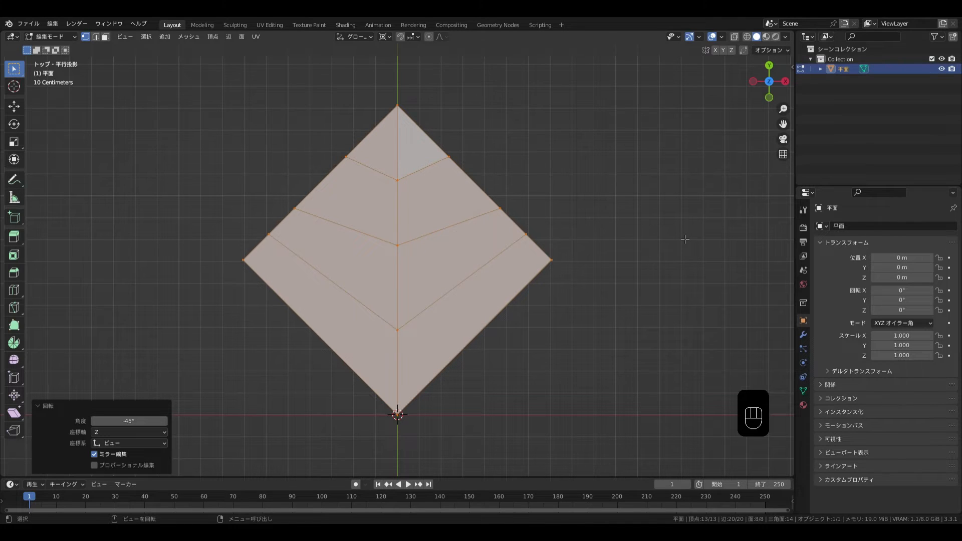
Mirror the diamond mesh across X with AutoMirror, keeping Cut and Mirror and Use Clip enabled.
{"action": "key", "text": "n"}
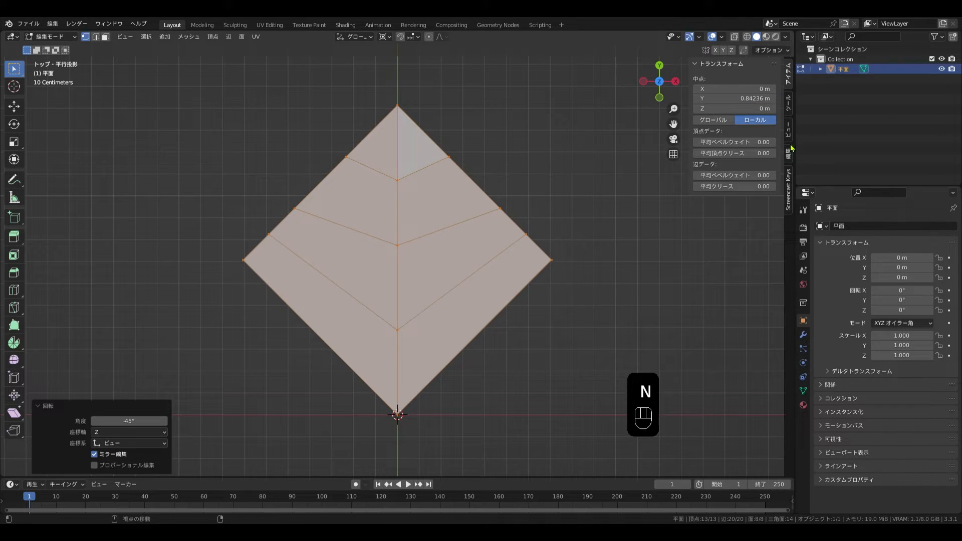
{"action": "left_click", "coordinate": [791, 106]}
{"action": "left_click", "coordinate": [790, 132]}
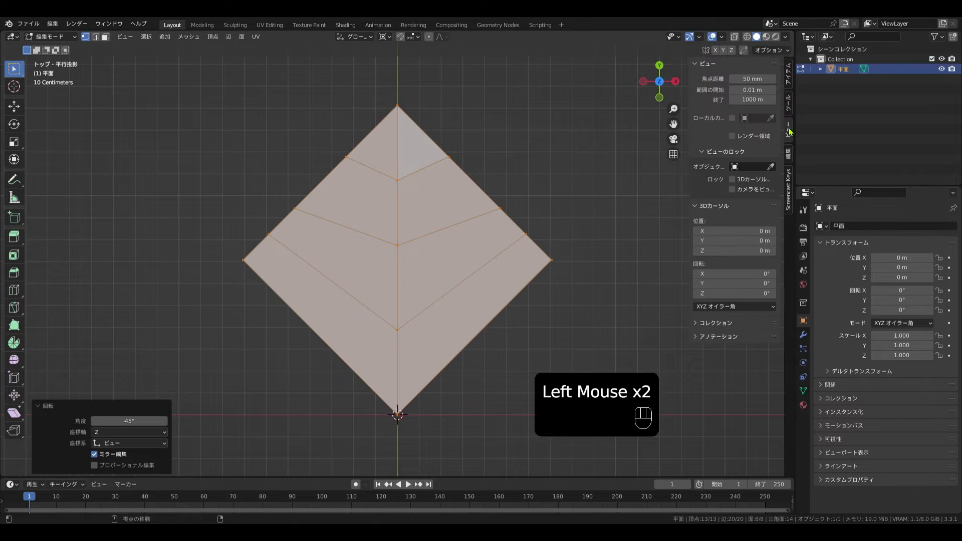
{"action": "left_click", "coordinate": [790, 157]}
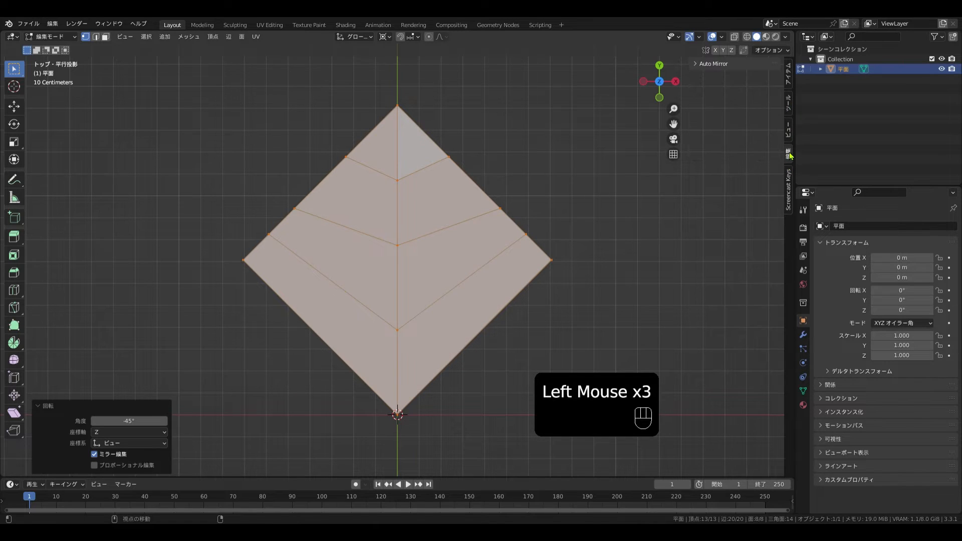
{"action": "left_click", "coordinate": [699, 64]}
{"action": "left_click", "coordinate": [729, 81]}
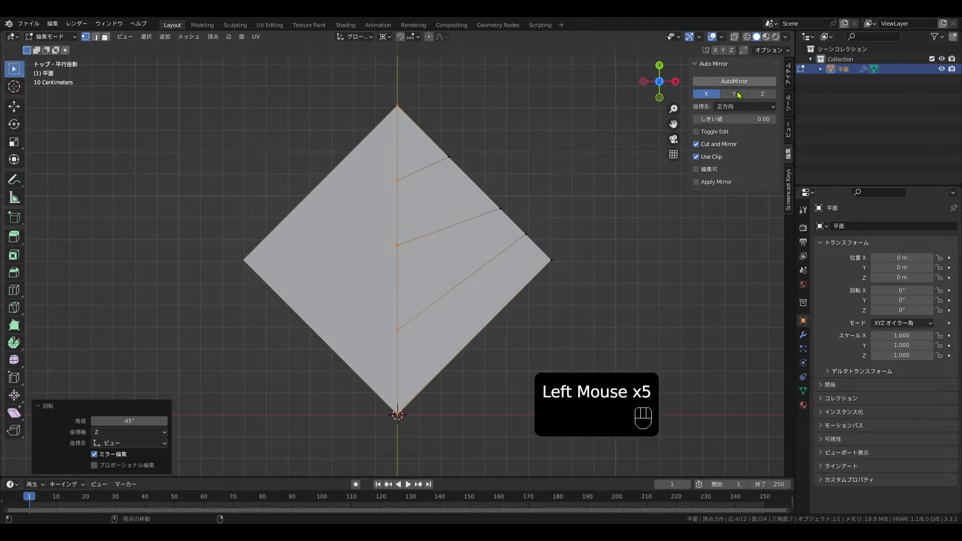
Slide the middle vertex on the diamond's upper outer edge toward the tip by 0.288, and enable the Mirror modifier's on-cage display.
{"action": "left_click", "coordinate": [506, 212]}
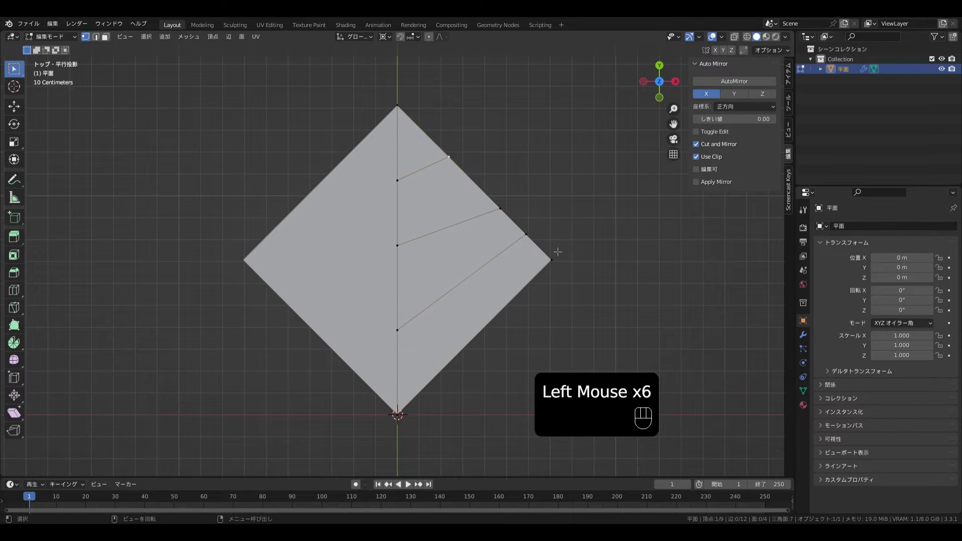
{"action": "left_click", "coordinate": [503, 214]}
{"action": "key", "text": "g"}
{"action": "key", "text": "g"}
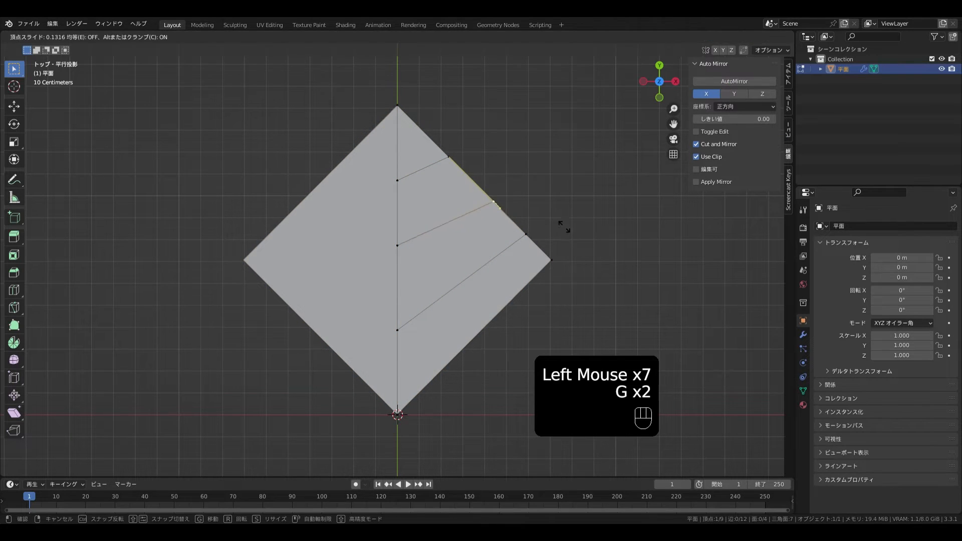
{"action": "left_click", "coordinate": [541, 204]}
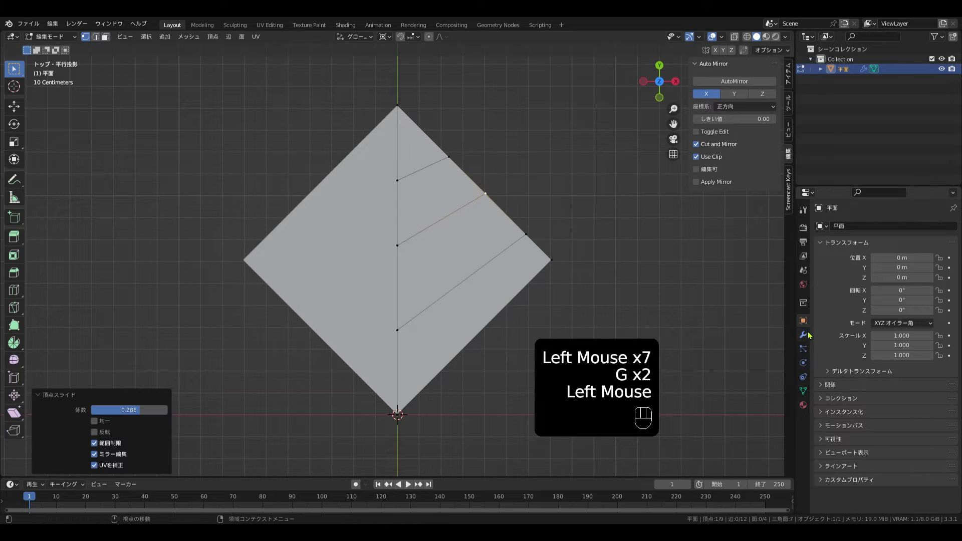
{"action": "left_click", "coordinate": [803, 335]}
{"action": "left_click", "coordinate": [887, 265]}
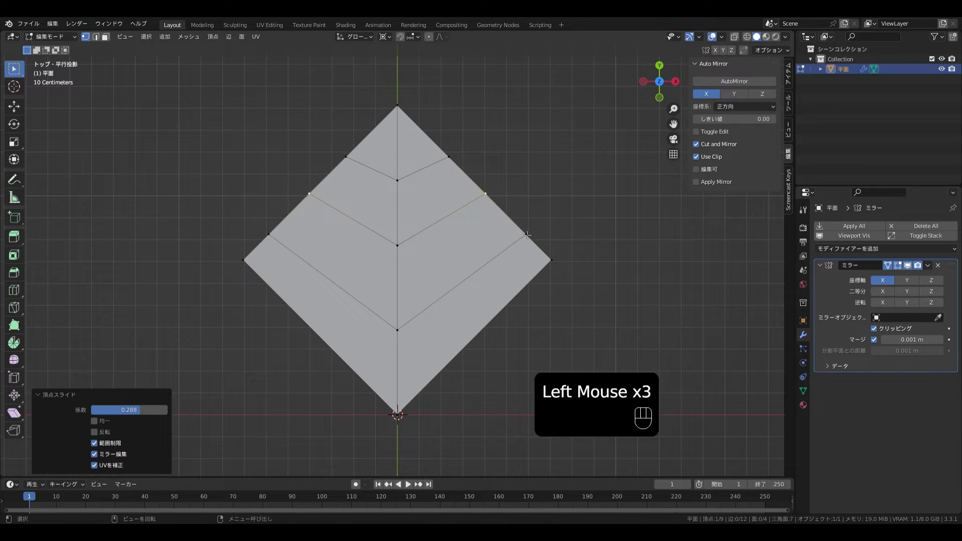
Slide the outer-edge vertex nearest the tip by 0.146 and the one below it by 0.136, both toward the tip.
{"action": "left_click", "coordinate": [452, 153]}
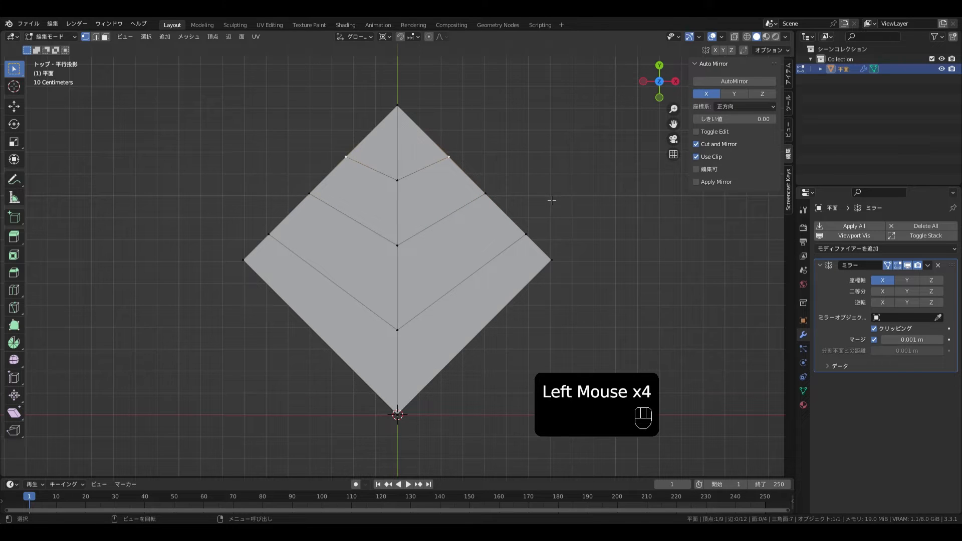
{"action": "key", "text": "g"}
{"action": "key", "text": "g"}
{"action": "left_click", "coordinate": [516, 228]}
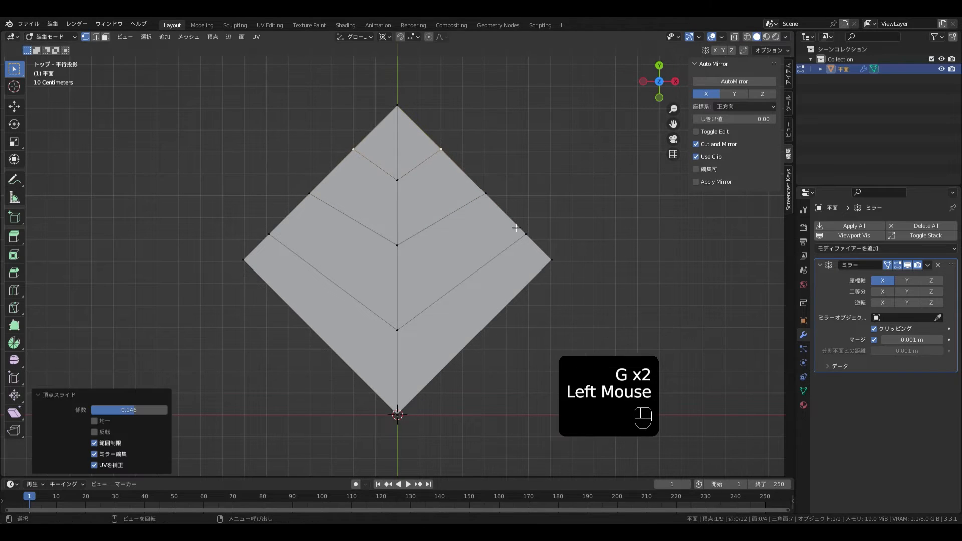
{"action": "left_click", "coordinate": [485, 194]}
{"action": "key", "text": "g"}
{"action": "key", "text": "g"}
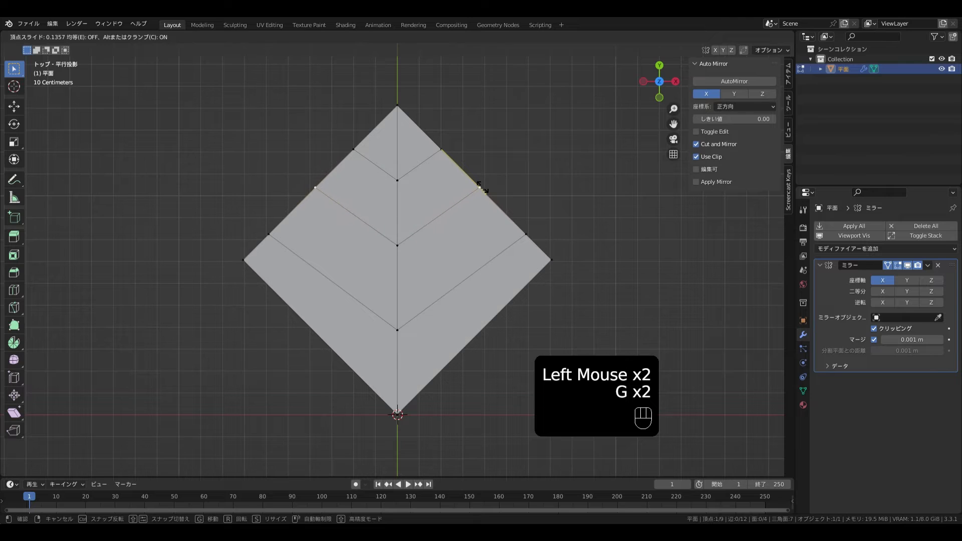
{"action": "left_click", "coordinate": [488, 192]}
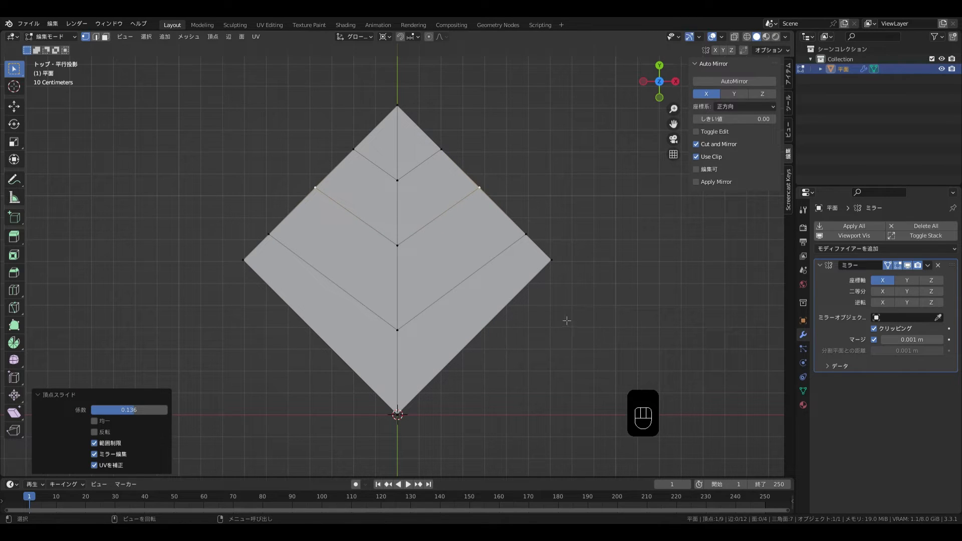
Lower the diamond's tip vertex farthest from the origin by about 0.38 m along Z.
{"action": "middle_click_drag", "start_coordinate": [572, 341], "coordinate": [437, 299]}
{"action": "middle_click_drag", "start_coordinate": [496, 348], "coordinate": [480, 239], "text": "shift"}
{"action": "left_click", "coordinate": [493, 242]}
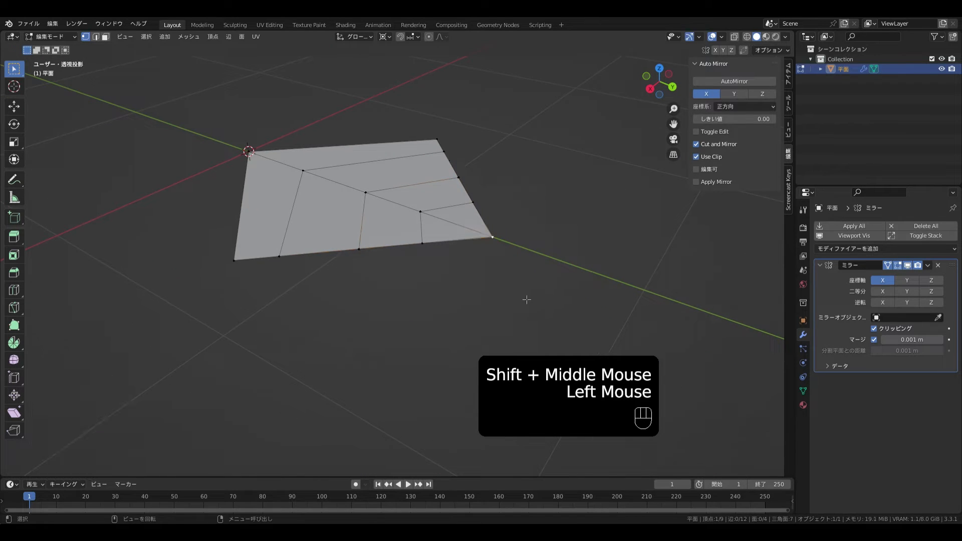
{"action": "key", "text": "g"}
{"action": "key", "text": "z"}
{"action": "left_click", "coordinate": [530, 350]}
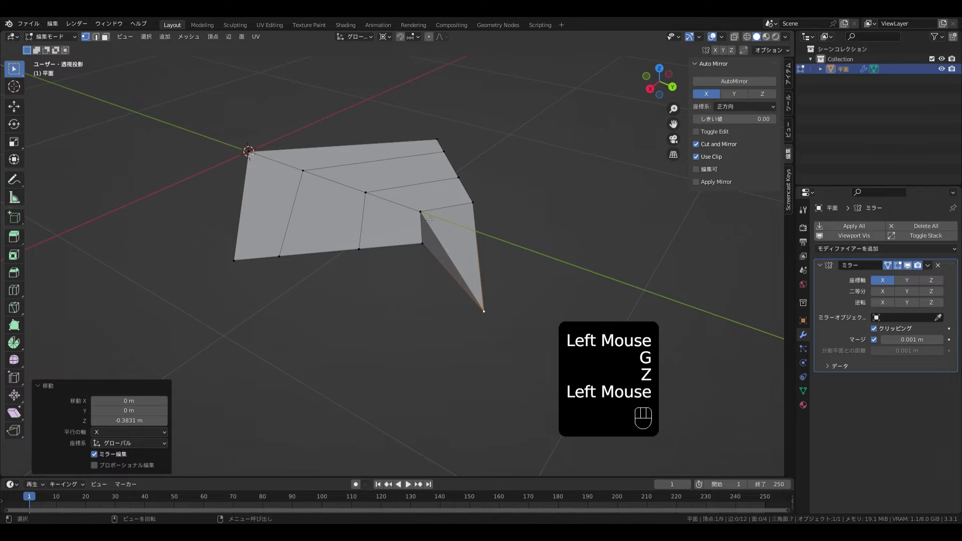
Try to lower only the centre-line vertex nearest the tip along Z, and undo the move.
{"action": "left_click", "coordinate": [430, 219]}
{"action": "key", "text": "g"}
{"action": "key", "text": "z"}
{"action": "left_click", "coordinate": [424, 236]}
{"action": "key", "text": "ctrl+z"}
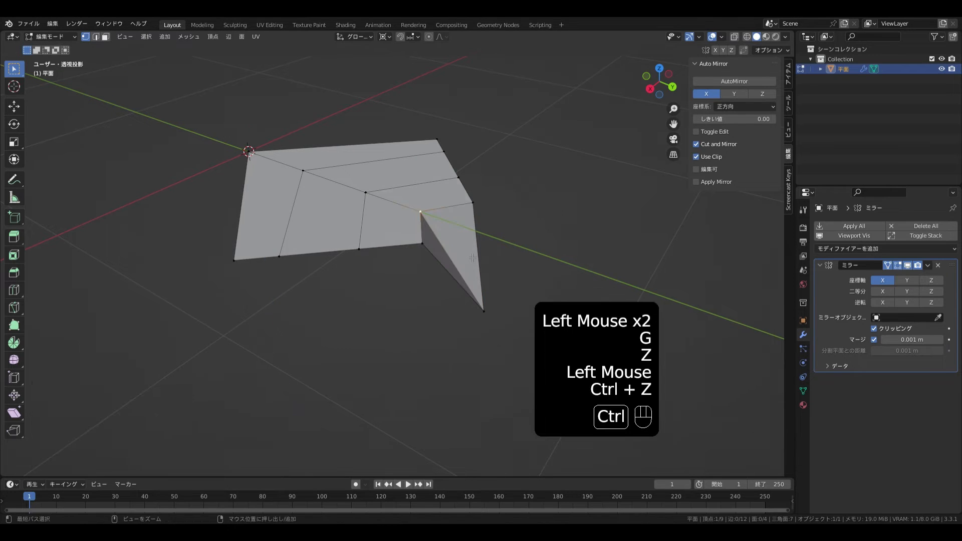
Lower the whole edge loop nearest the tip by about 0.18 m along Z.
{"action": "key", "text": "2"}
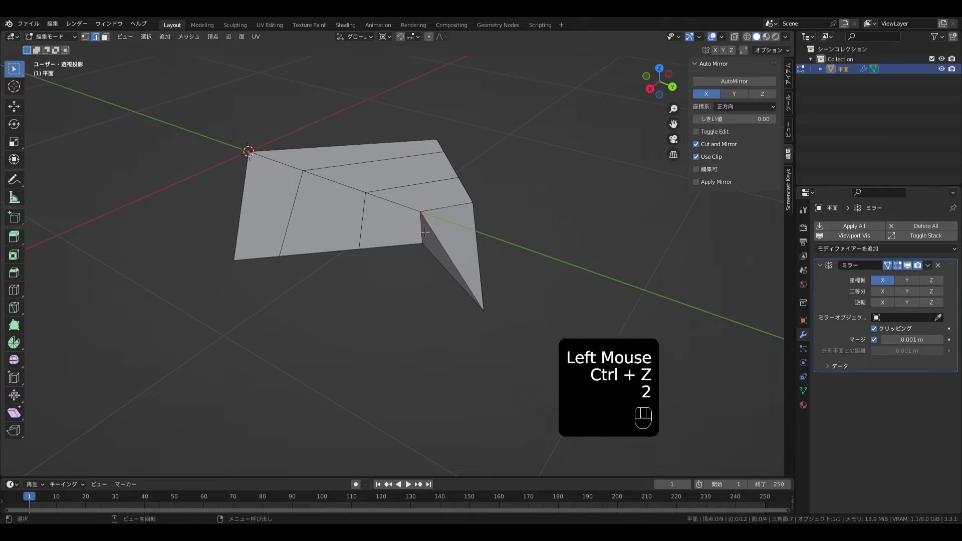
{"action": "left_click", "coordinate": [425, 232], "text": "alt"}
{"action": "key", "text": "g"}
{"action": "key", "text": "z"}
{"action": "left_click", "coordinate": [404, 243]}
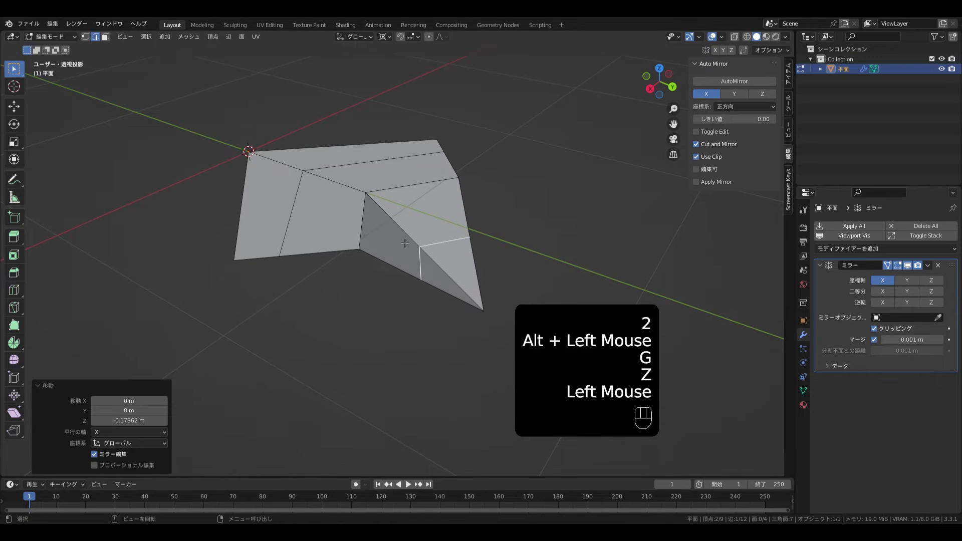
Lower the whole second edge loop from the tip by about 0.07 m along Z.
{"action": "left_click", "coordinate": [372, 216], "text": "alt"}
{"action": "key", "text": "g"}
{"action": "key", "text": "z"}
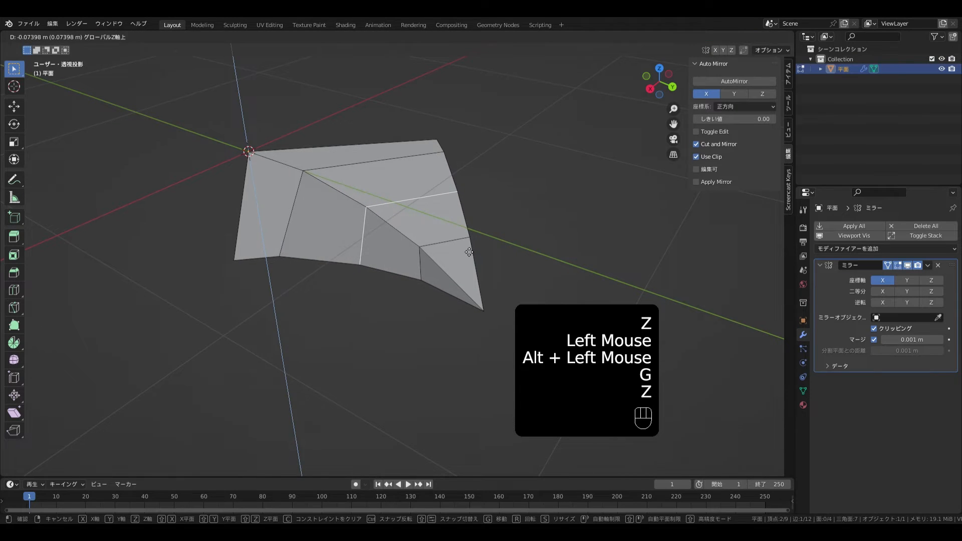
{"action": "left_click", "coordinate": [469, 252]}
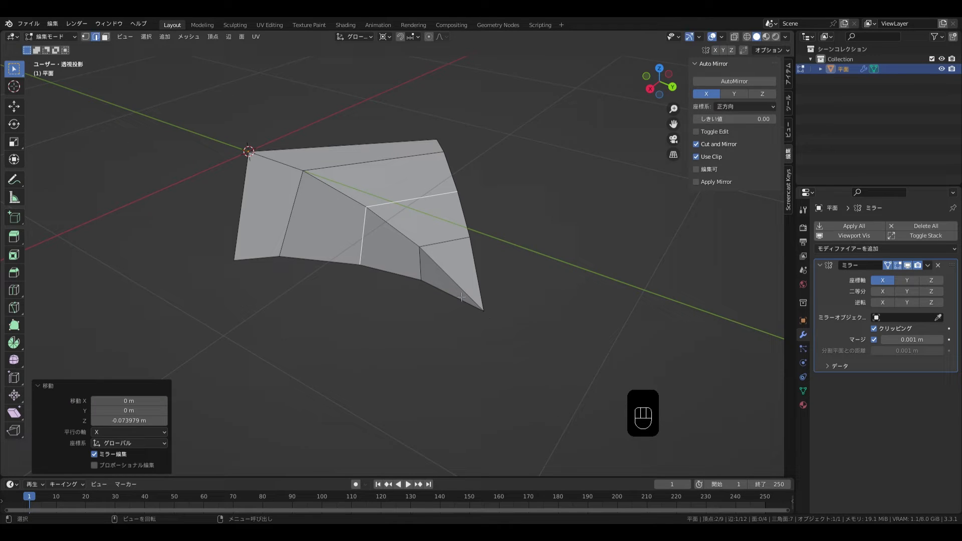
Subdivide the outer edge and the centre-line edge running into the tip with one cut.
{"action": "left_click", "coordinate": [458, 299]}
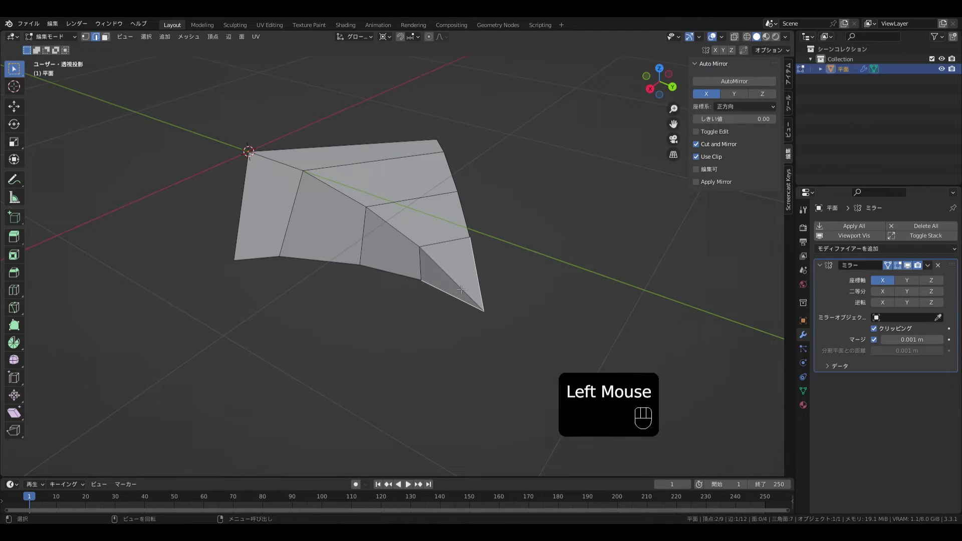
{"action": "left_click", "coordinate": [471, 291], "text": "shift"}
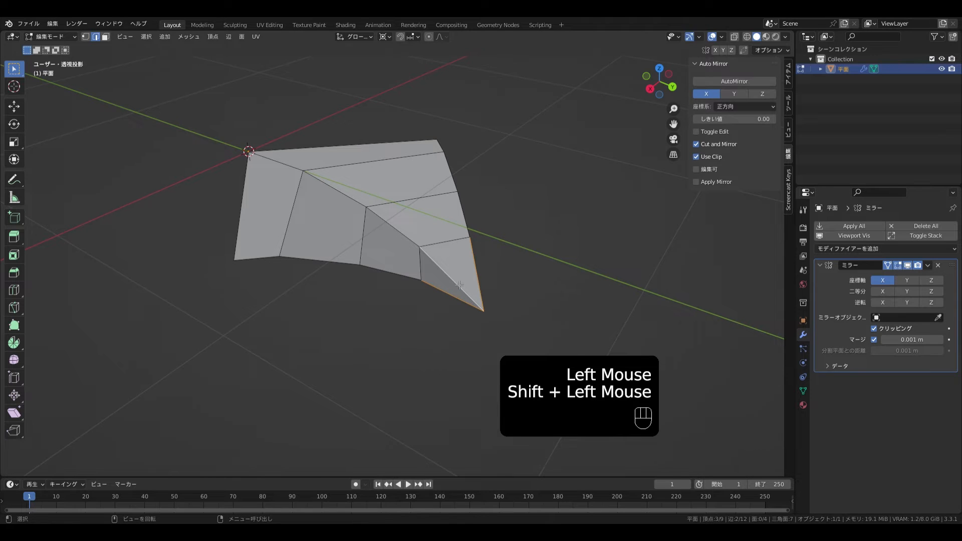
{"action": "right_click", "coordinate": [460, 284]}
{"action": "left_click", "coordinate": [437, 222]}
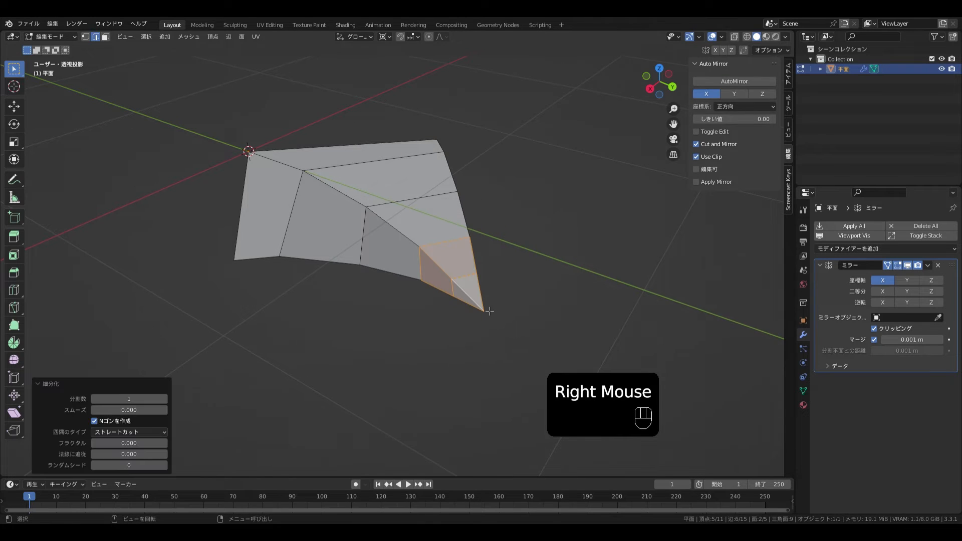
Lower only the tip vertex by about 0.19 m along Z.
{"action": "key", "text": "1"}
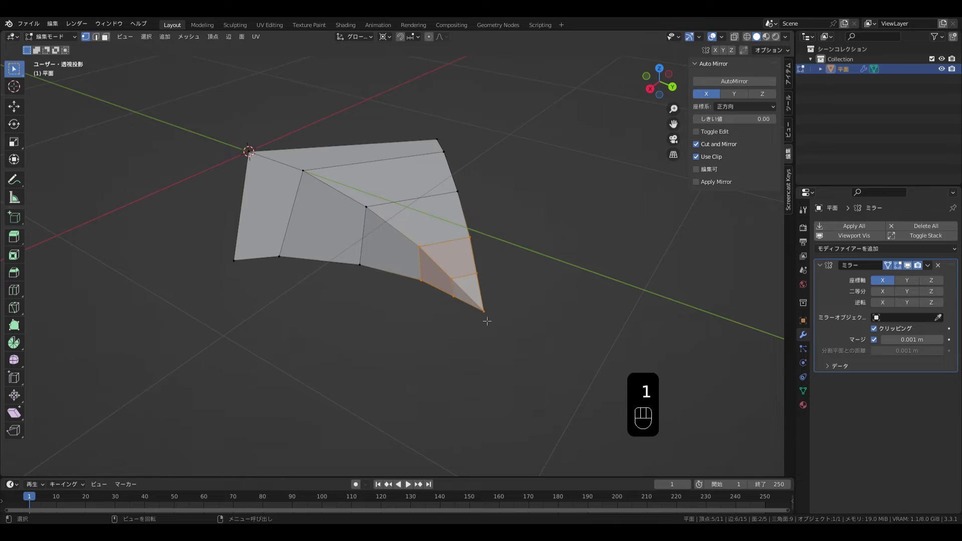
{"action": "left_click", "coordinate": [484, 315]}
{"action": "key", "text": "g"}
{"action": "key", "text": "z"}
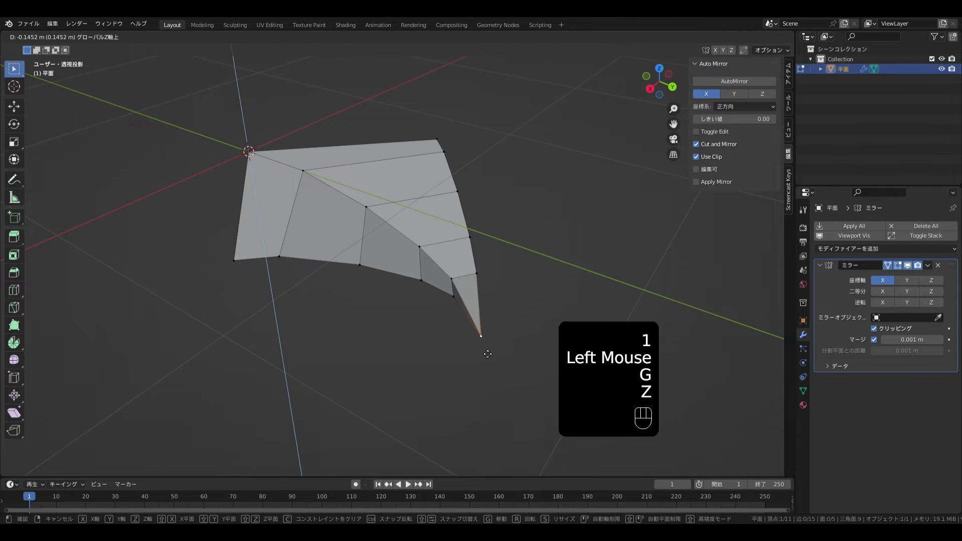
{"action": "left_click", "coordinate": [486, 358]}
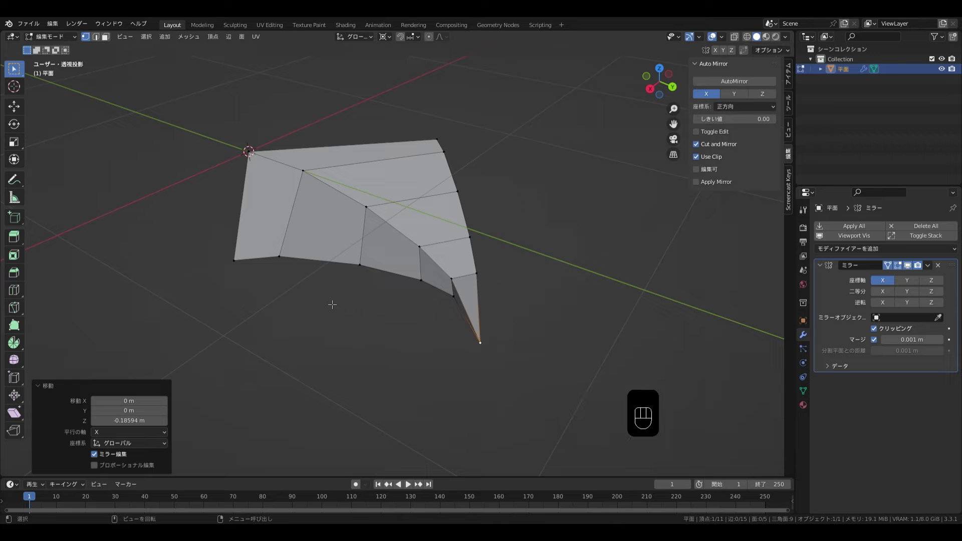
Add one centred lengthwise loop cut through the mirrored half and connect its end vertex to the tip.
{"action": "middle_click_drag", "start_coordinate": [334, 286], "coordinate": [411, 262]}
{"action": "key", "text": "ctrl+r"}
{"action": "right_click", "coordinate": [415, 351]}
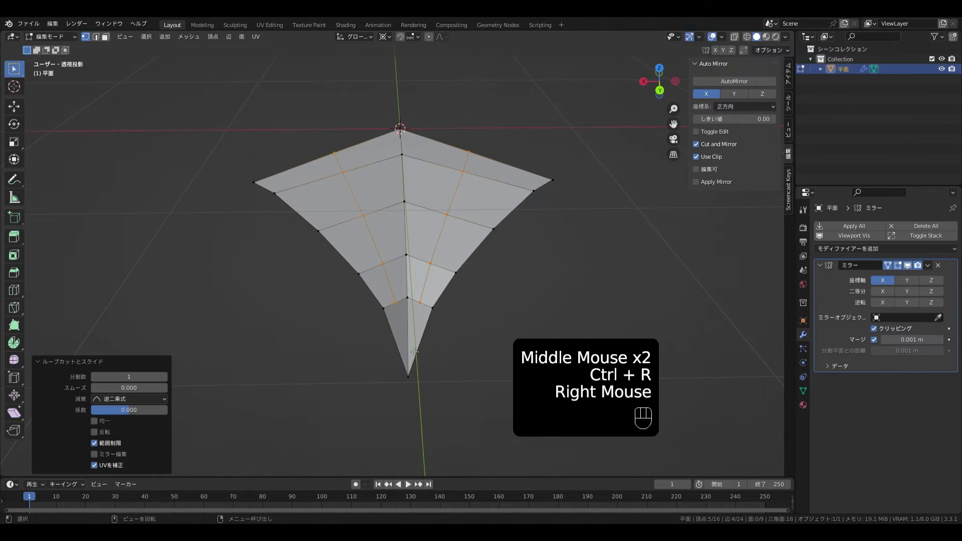
{"action": "left_click", "coordinate": [399, 304]}
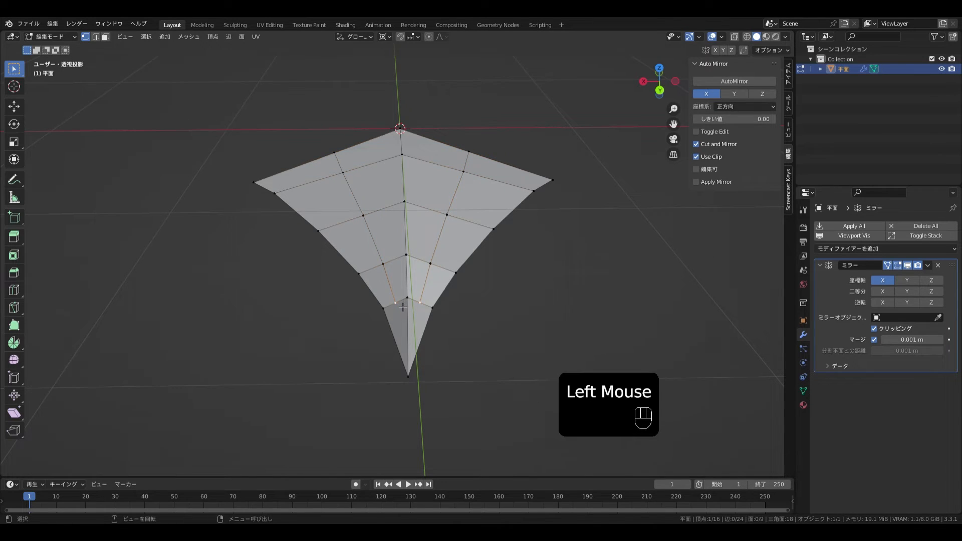
{"action": "left_click", "coordinate": [409, 377], "text": "shift"}
{"action": "key", "text": "j"}
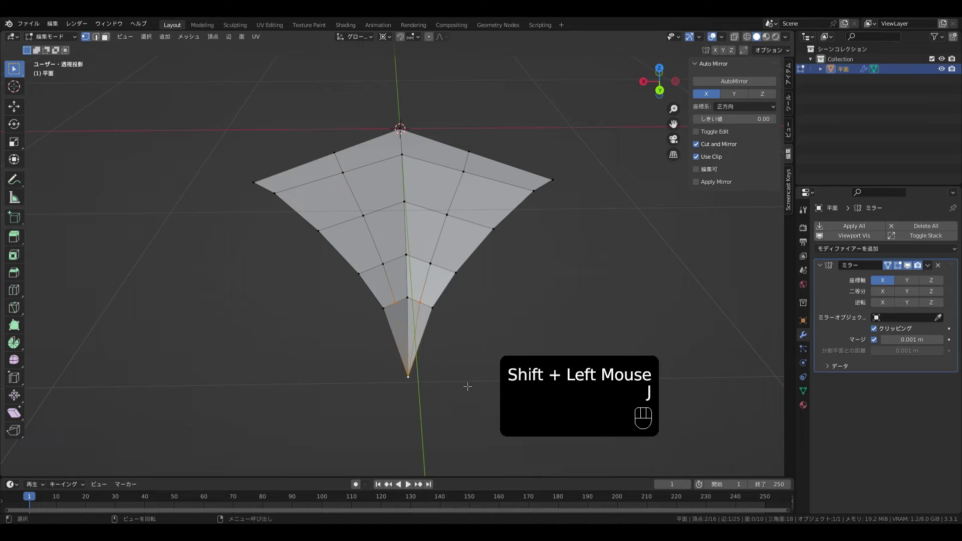
Slide the new loop's vertex on the upper border outward, and the one below it outward by 0.198.
{"action": "left_click", "coordinate": [337, 156]}
{"action": "key", "text": "g"}
{"action": "key", "text": "g"}
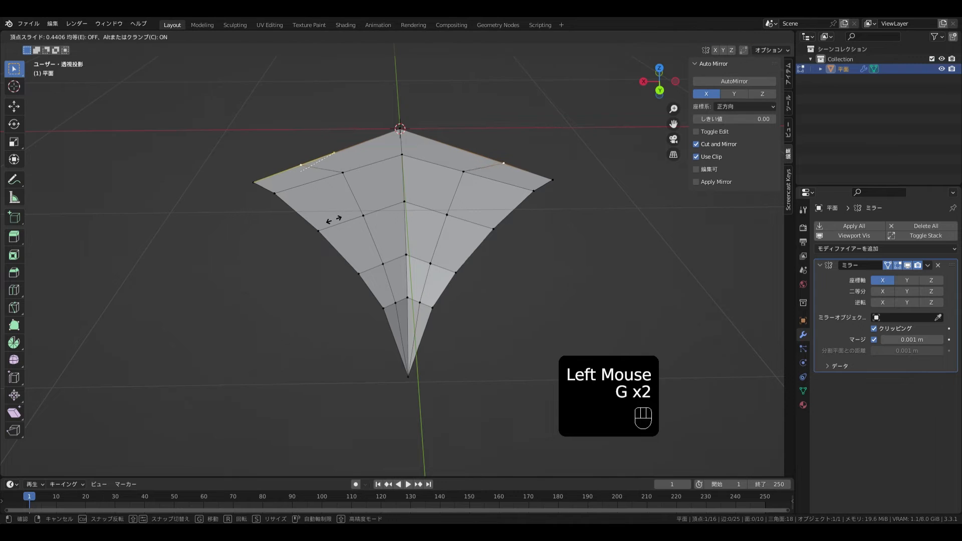
{"action": "left_click", "coordinate": [336, 217]}
{"action": "left_click", "coordinate": [342, 173]}
{"action": "key", "text": "g"}
{"action": "key", "text": "g"}
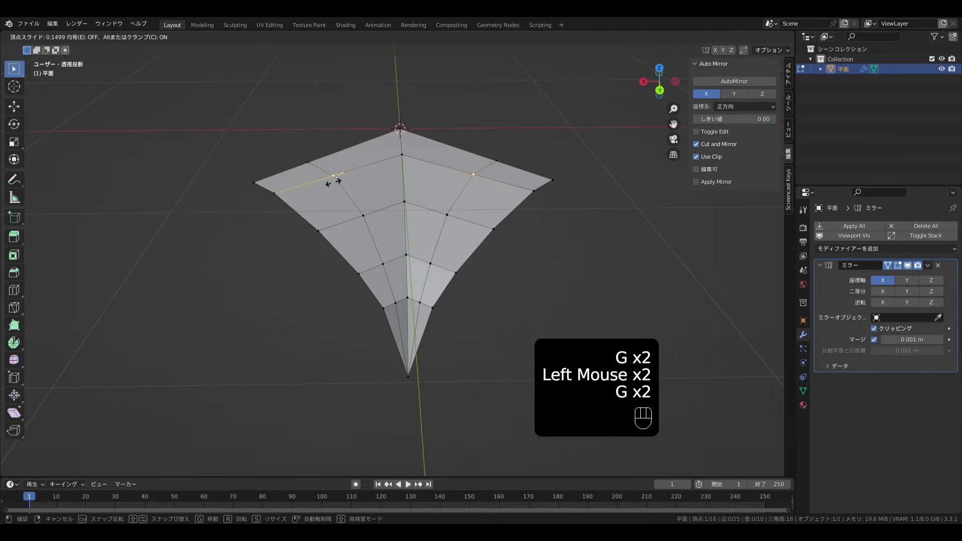
{"action": "left_click", "coordinate": [343, 199]}
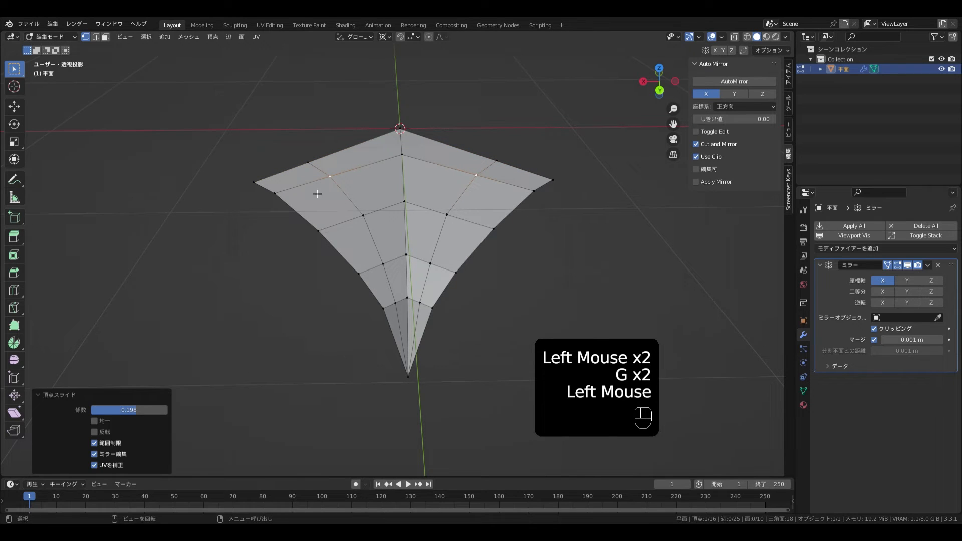
Add two more centred lengthwise loop cuts, one on each side of the existing middle loop.
{"action": "key", "text": "ctrl"}
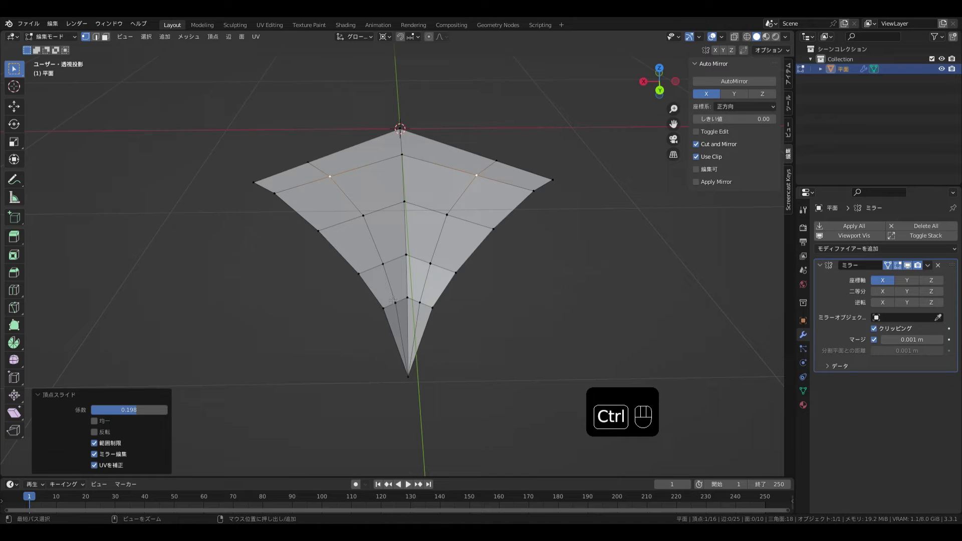
{"action": "key", "text": "ctrl+r"}
{"action": "right_click", "coordinate": [373, 271]}
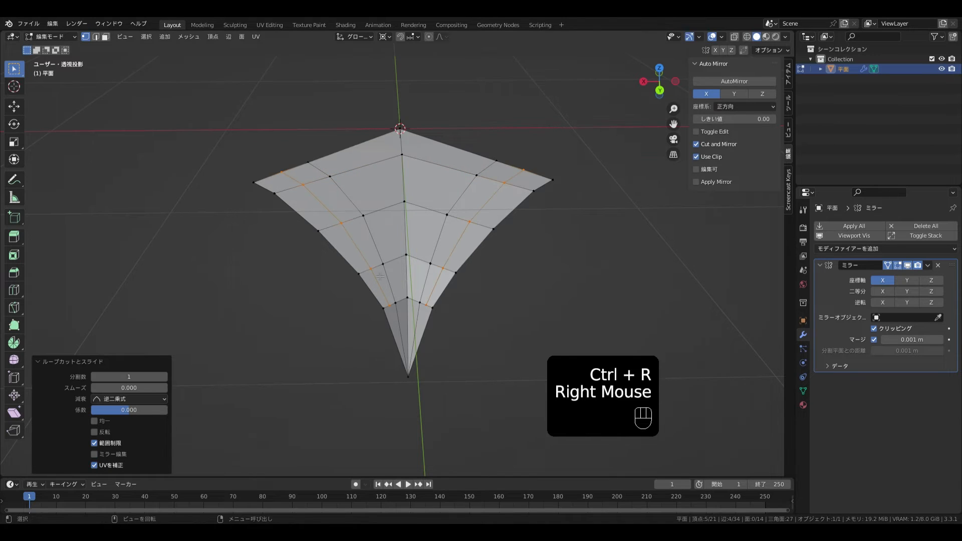
{"action": "key", "text": "ctrl+r"}
{"action": "right_click", "coordinate": [401, 255]}
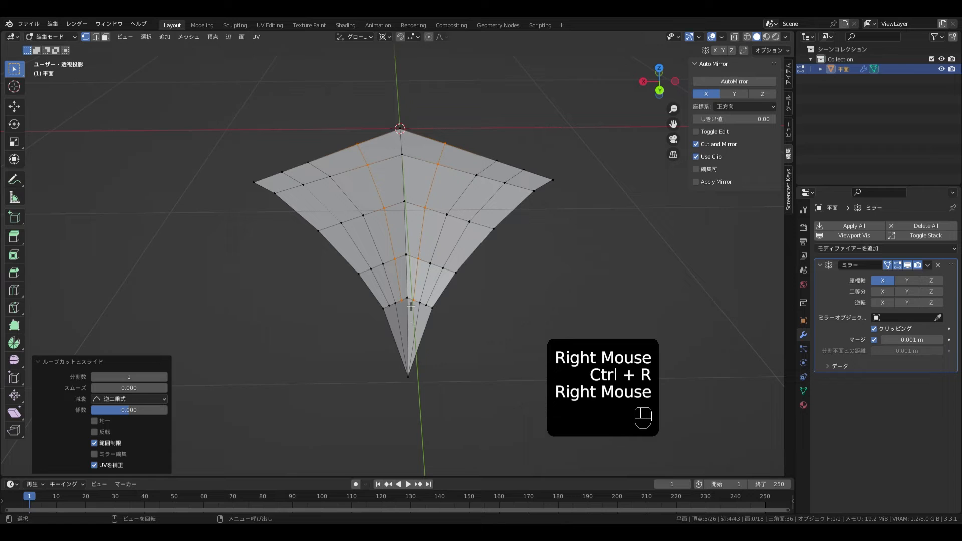
Connect the lower end vertices of the two new loops to the tip vertex.
{"action": "left_click", "coordinate": [409, 303]}
{"action": "left_click", "coordinate": [418, 372], "text": "shift"}
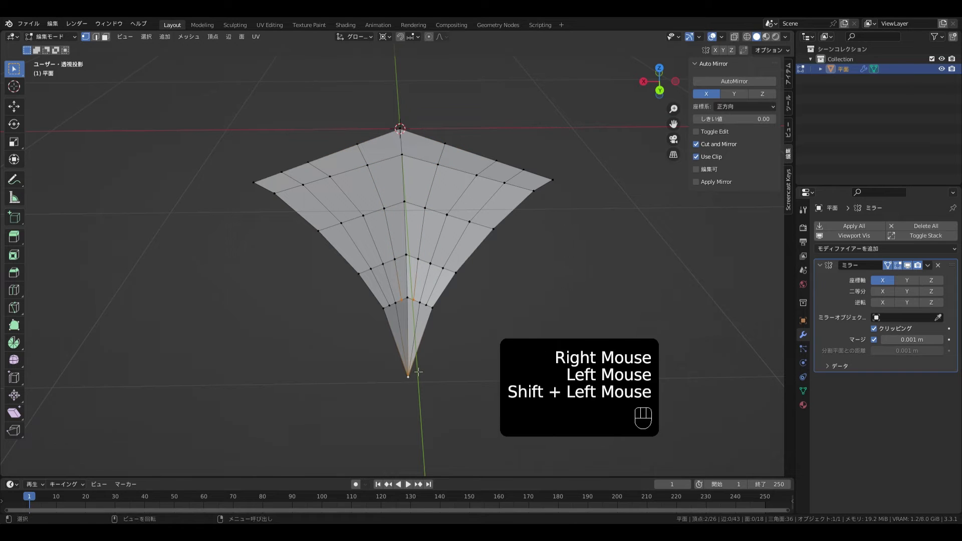
{"action": "key", "text": "j"}
{"action": "left_click", "coordinate": [389, 307]}
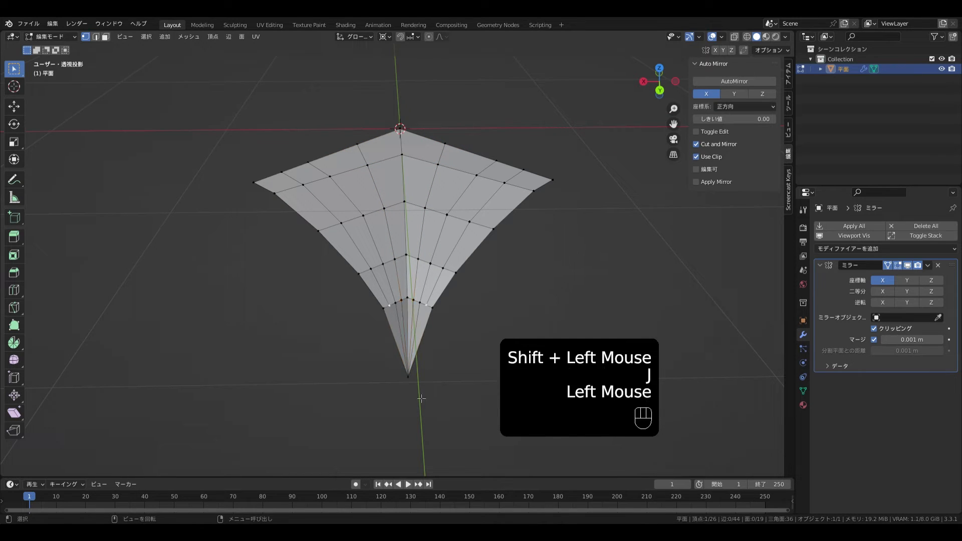
{"action": "left_click", "coordinate": [426, 305], "text": "shift"}
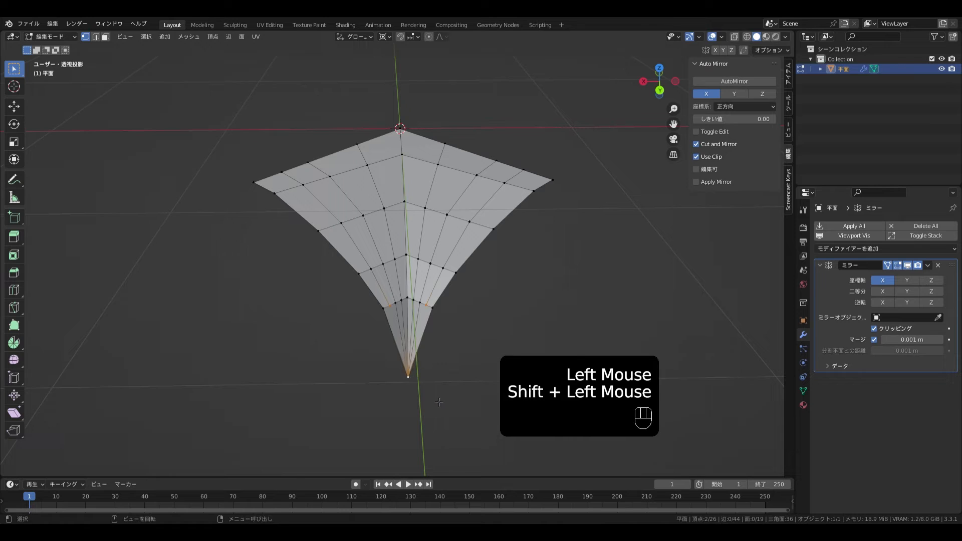
{"action": "key", "text": "j"}
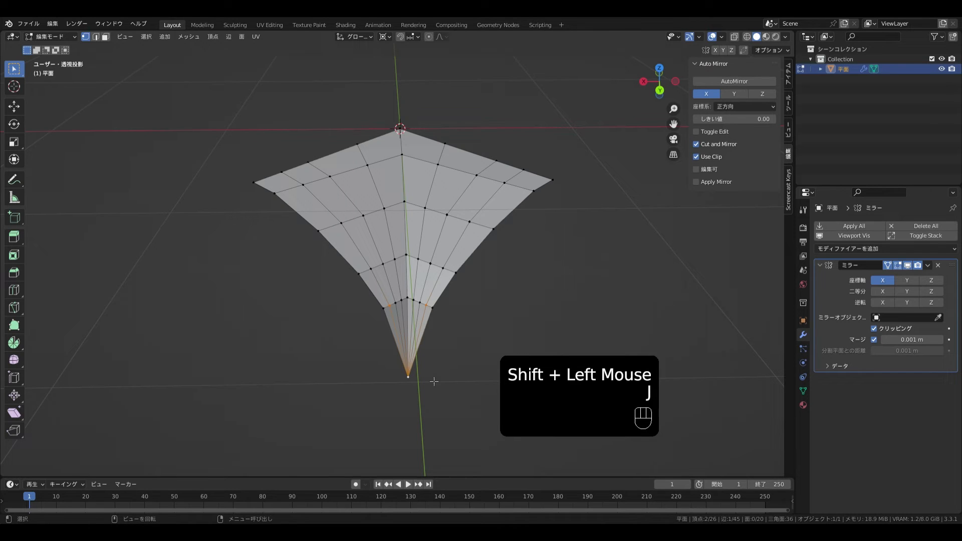
Lower the lengthwise loop beside the centre line together with the outer edge along Z, leaving out the tip.
{"action": "left_click", "coordinate": [358, 144]}
{"action": "left_click", "coordinate": [402, 300], "text": "ctrl"}
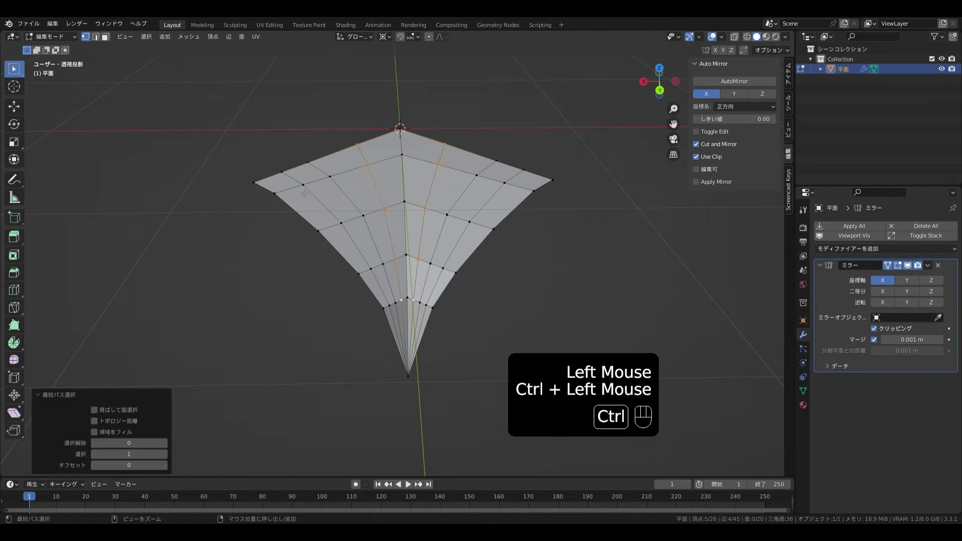
{"action": "left_click", "coordinate": [254, 182], "text": "shift"}
{"action": "left_click", "coordinate": [384, 308], "text": "ctrl"}
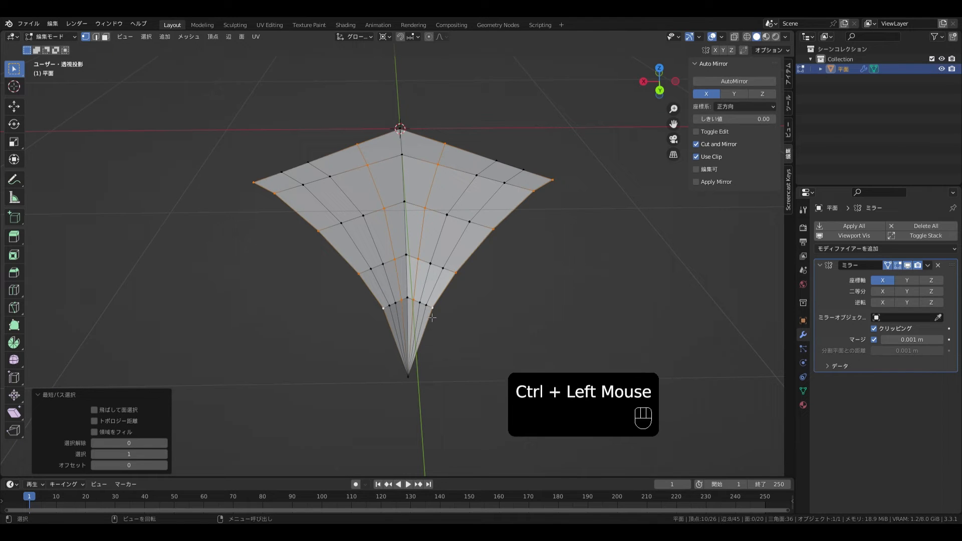
{"action": "key", "text": "g"}
{"action": "key", "text": "z"}
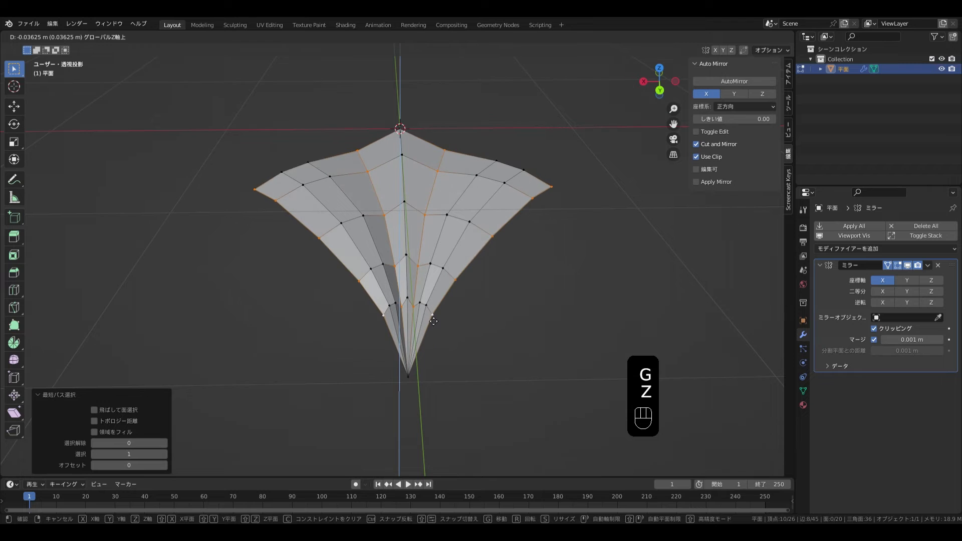
{"action": "left_click", "coordinate": [407, 287]}
Apply smooth shading to the plane in Object Mode and return to Edit Mode.
{"action": "key", "text": "Tab"}
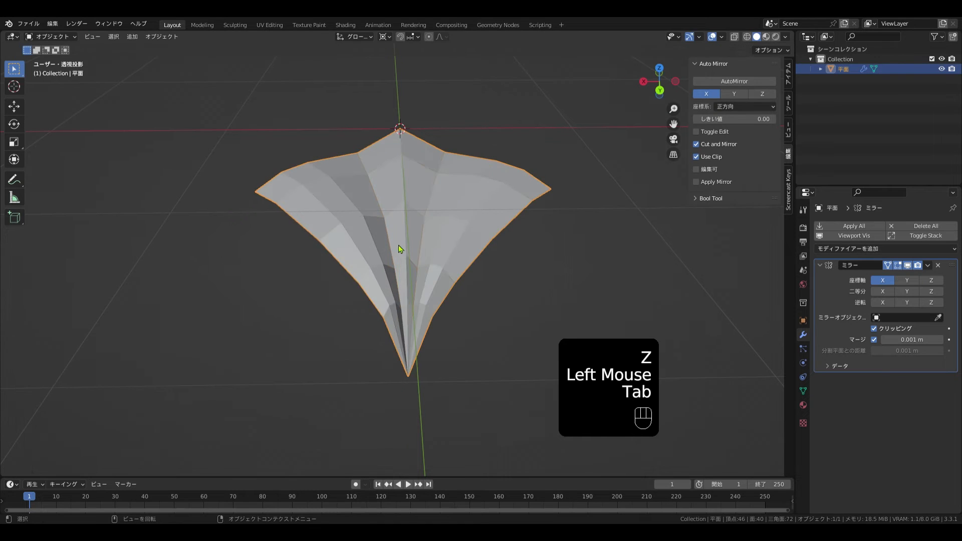
{"action": "right_click", "coordinate": [399, 245]}
{"action": "left_click", "coordinate": [398, 245]}
{"action": "key", "text": "Tab"}
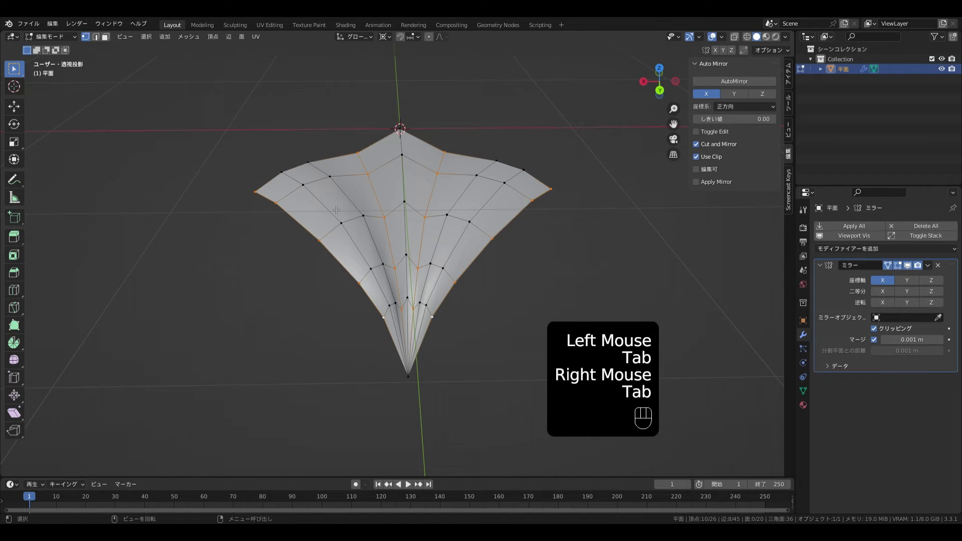
Lower the lengthwise loop beside the outer edge by about 0.06 m along Z.
{"action": "key", "text": "alt"}
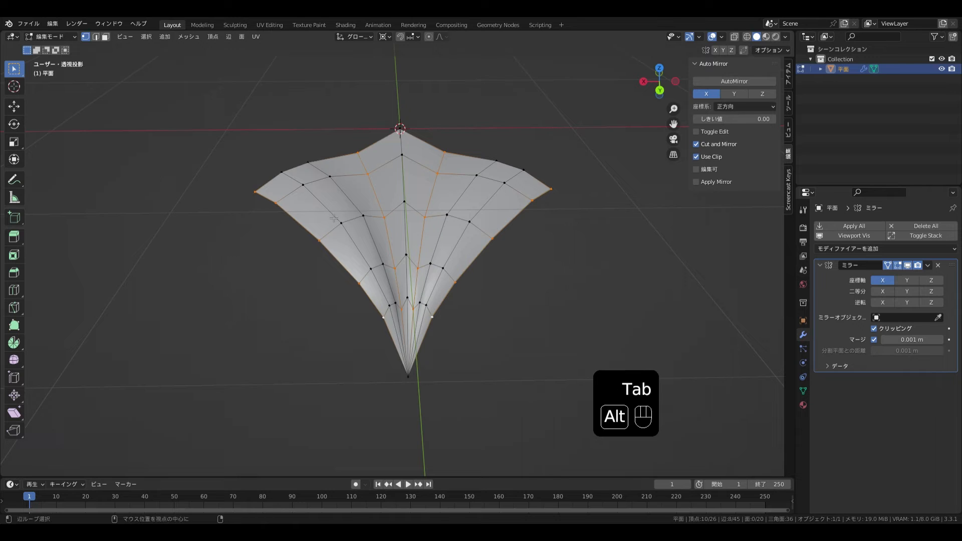
{"action": "left_click", "coordinate": [393, 308]}
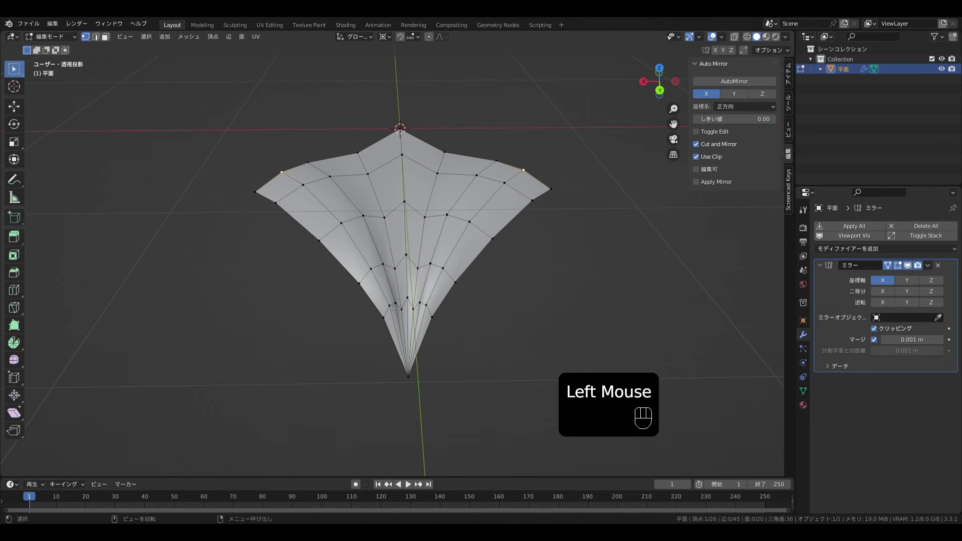
{"action": "left_click", "coordinate": [425, 305], "text": "ctrl"}
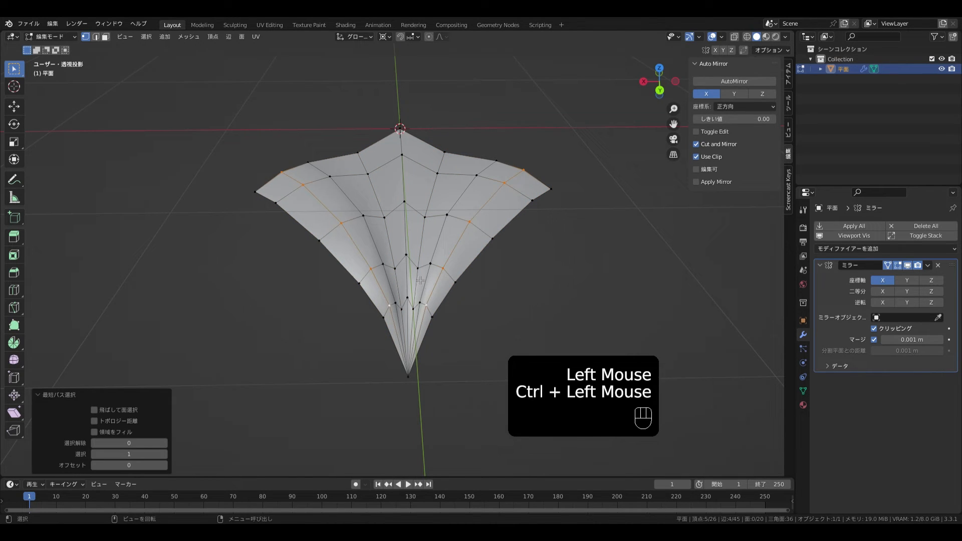
{"action": "key", "text": "g"}
{"action": "key", "text": "z"}
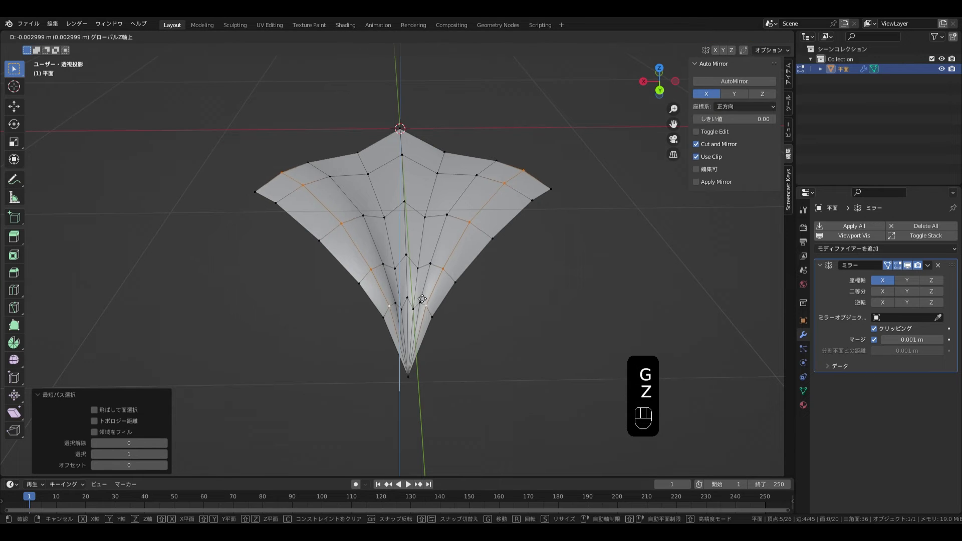
{"action": "left_click", "coordinate": [424, 306]}
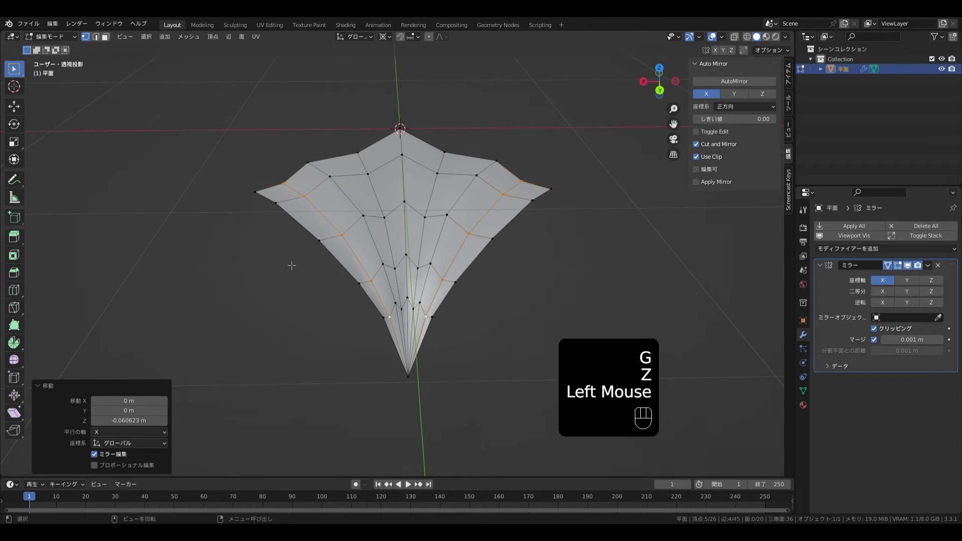
Raise the upper-border vertex nearest the origin by about 0.08 m along Z, after checking the shape in Object Mode.
{"action": "key", "text": "Tab"}
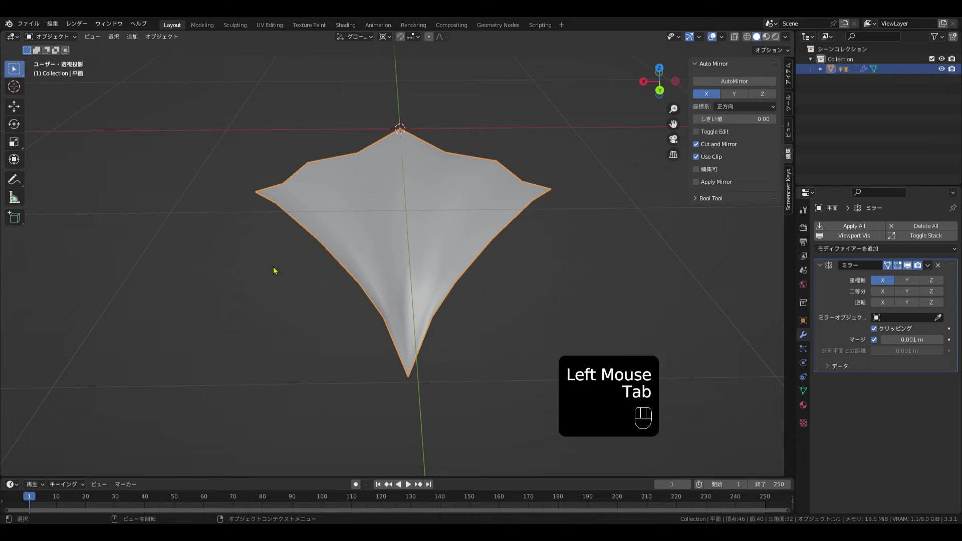
{"action": "key", "text": "Tab"}
{"action": "middle_click_drag", "start_coordinate": [275, 270], "coordinate": [377, 279]}
{"action": "left_click", "coordinate": [220, 228]}
{"action": "key", "text": "g"}
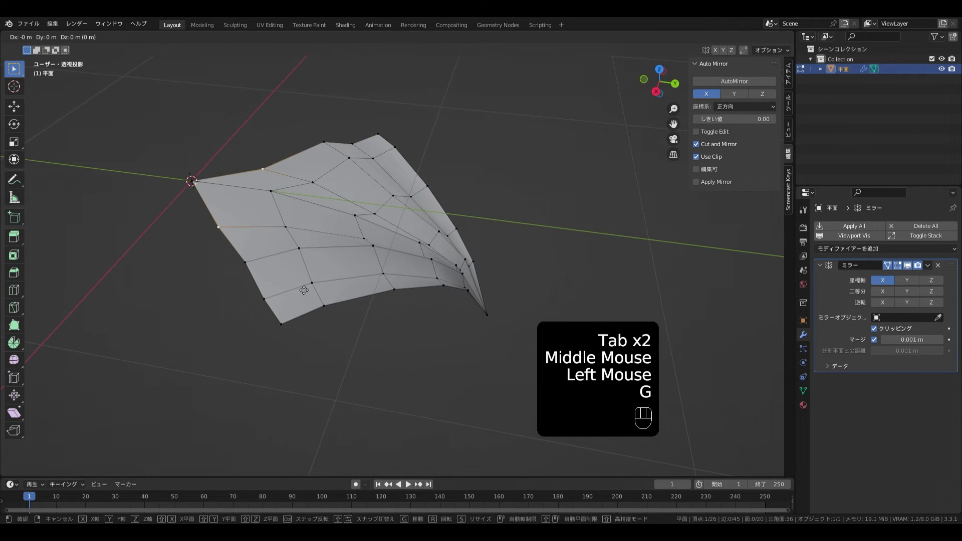
{"action": "key", "text": "z"}
{"action": "left_click", "coordinate": [284, 232]}
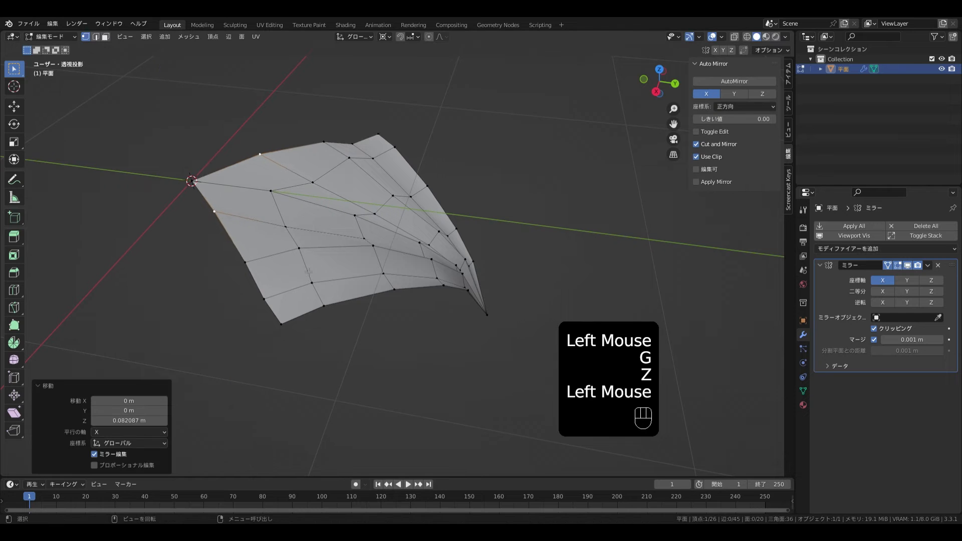
Raise the next vertex inward on the same lengthwise loop by about 0.04 m along Z.
{"action": "left_click", "coordinate": [282, 230]}
{"action": "key", "text": "g"}
{"action": "key", "text": "z"}
{"action": "left_click", "coordinate": [281, 232]}
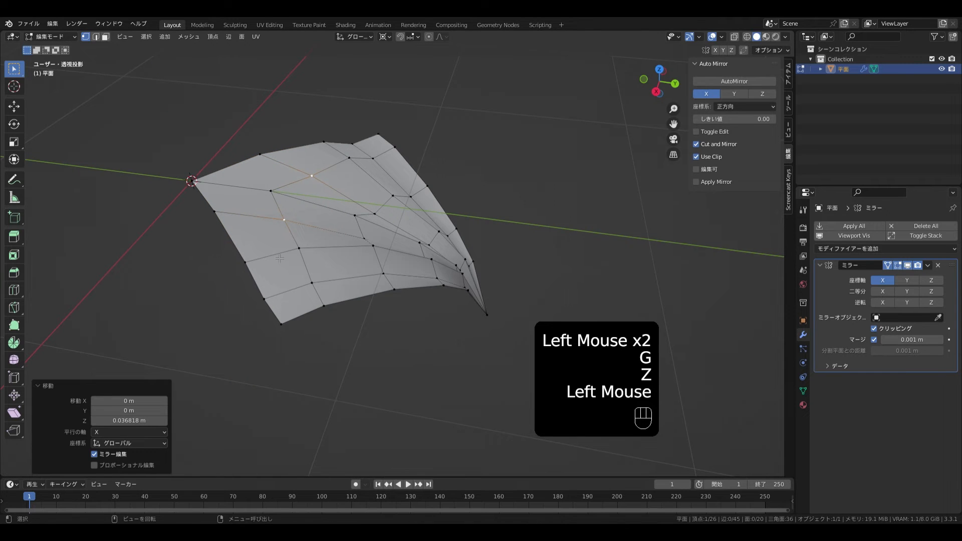
Raise the third border vertex from the origin by about 0.05 m along Z.
{"action": "middle_click_drag", "start_coordinate": [239, 236], "coordinate": [317, 297]}
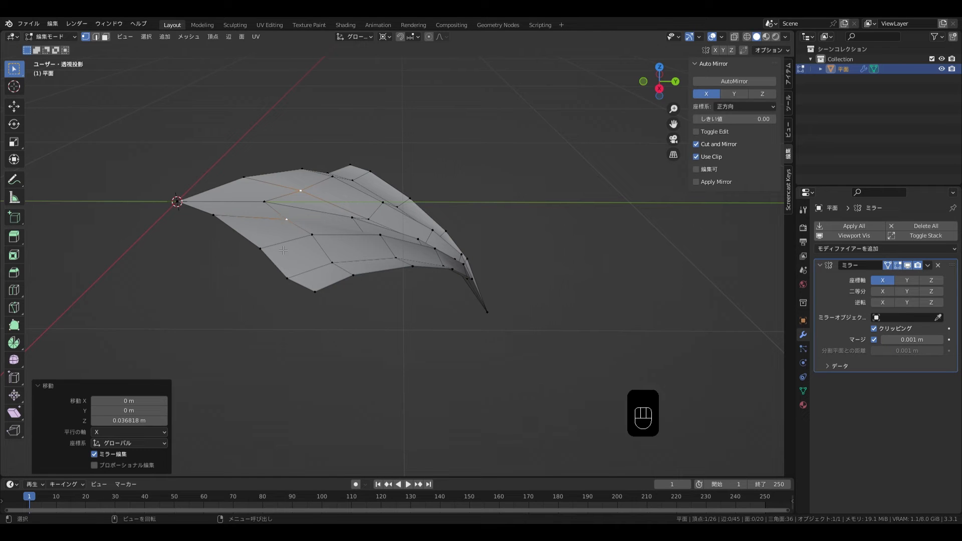
{"action": "left_click", "coordinate": [307, 290]}
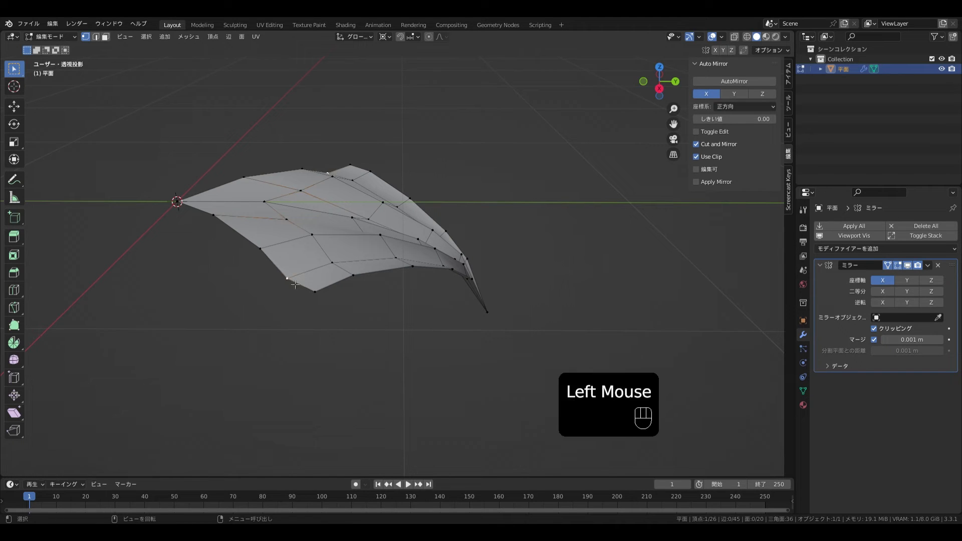
{"action": "key", "text": "g"}
{"action": "key", "text": "z"}
{"action": "left_click", "coordinate": [300, 272]}
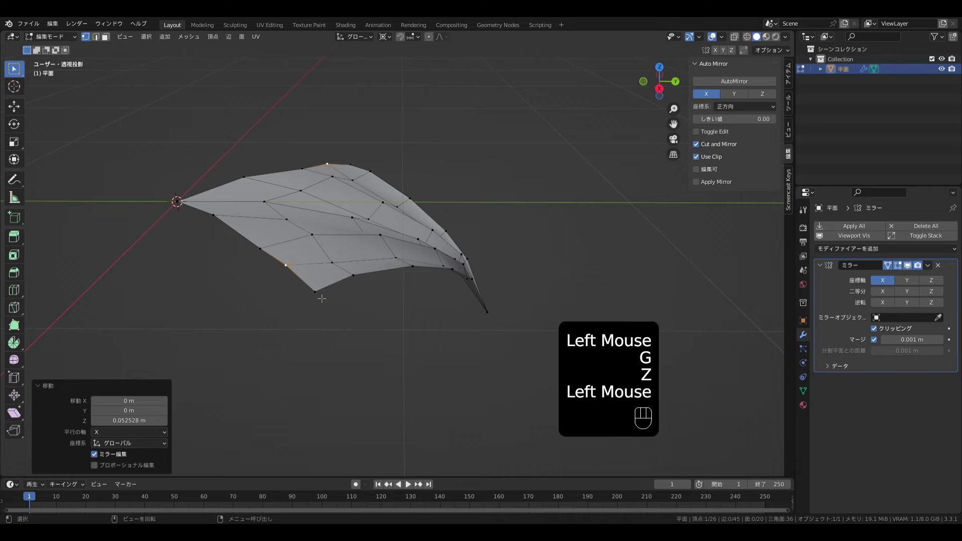
Raise the second border vertex from the origin by about 0.03 m along Z.
{"action": "mouse_move", "coordinate": [327, 298]}
{"action": "middle_mouse_down"}
{"action": "mouse_move", "coordinate": [356, 285]}
{"action": "mouse_move", "coordinate": [352, 259]}
{"action": "mouse_move", "coordinate": [328, 280]}
{"action": "mouse_move", "coordinate": [328, 304]}
{"action": "middle_mouse_up"}
{"action": "left_click", "coordinate": [327, 238]}
{"action": "key", "text": "g"}
{"action": "key", "text": "z"}
{"action": "left_click", "coordinate": [328, 249]}
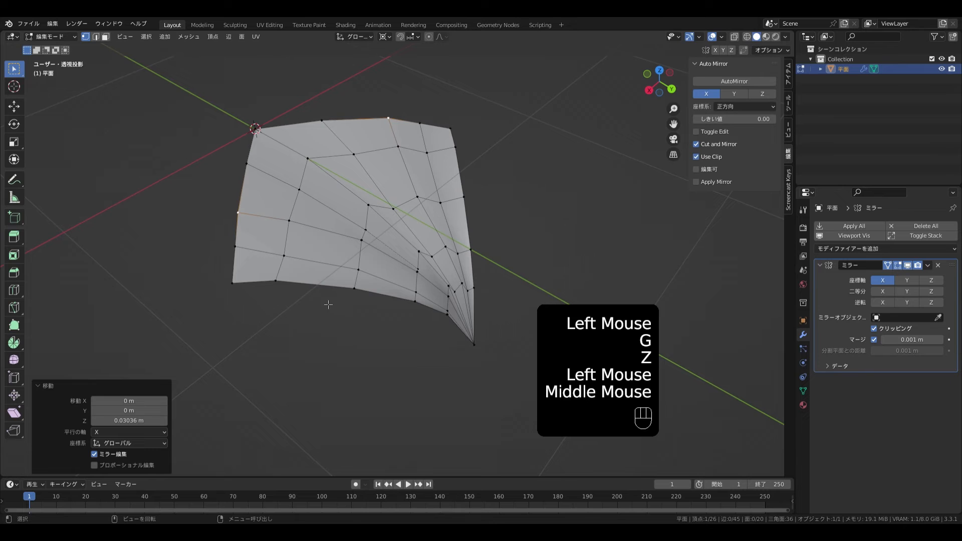
Raise the interior vertex diagonally inward from the outer side corner by about 0.02 m along Z.
{"action": "left_click", "coordinate": [294, 259]}
{"action": "key", "text": "g"}
{"action": "key", "text": "z"}
{"action": "left_click", "coordinate": [302, 256]}
{"action": "middle_click_drag", "start_coordinate": [302, 256], "coordinate": [409, 288]}
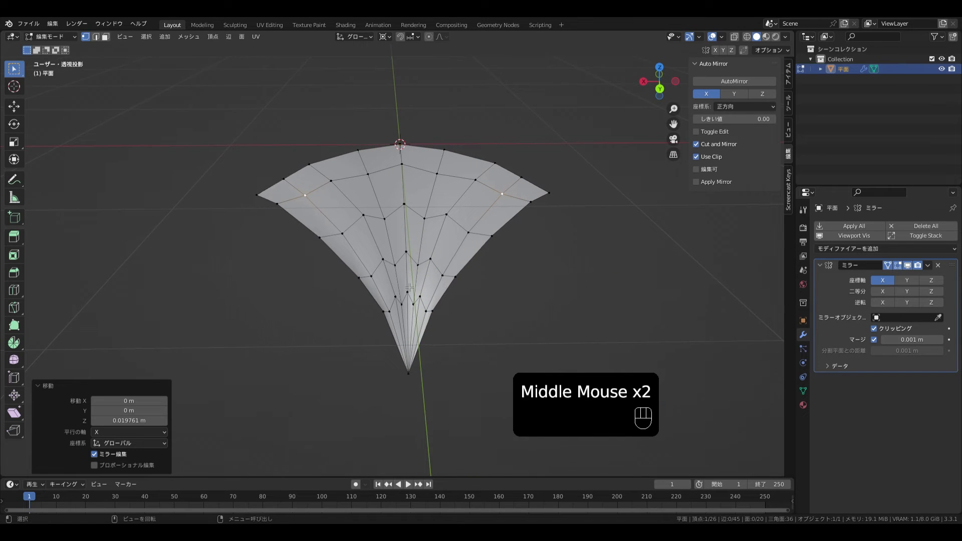
Check the folds in Object Mode from the top view and apply the Mirror modifier.
{"action": "key", "text": "Tab"}
{"action": "middle_click_drag", "start_coordinate": [318, 301], "coordinate": [350, 311]}
{"action": "key", "text": "KP_7"}
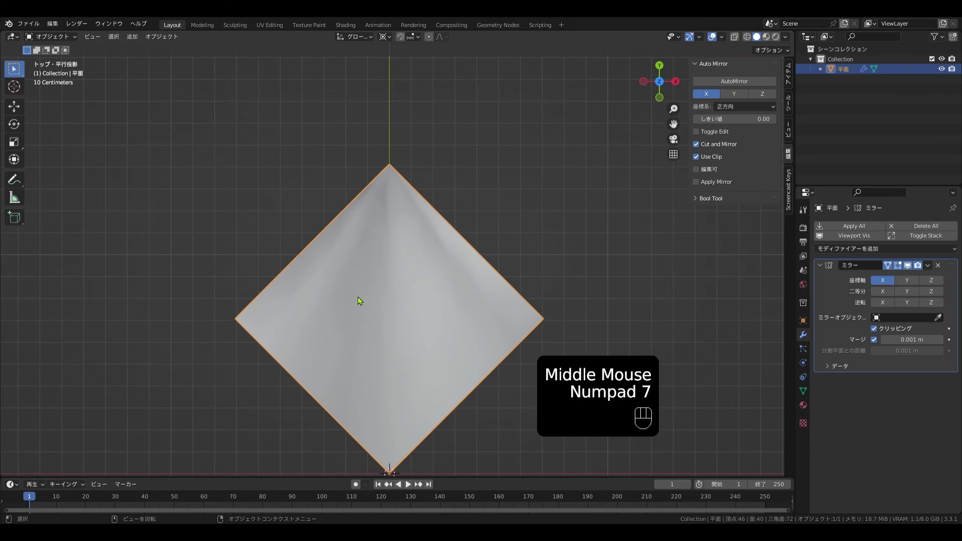
{"action": "middle_click_drag", "start_coordinate": [443, 391], "coordinate": [394, 315], "text": "shift"}
{"action": "key", "text": "Tab"}
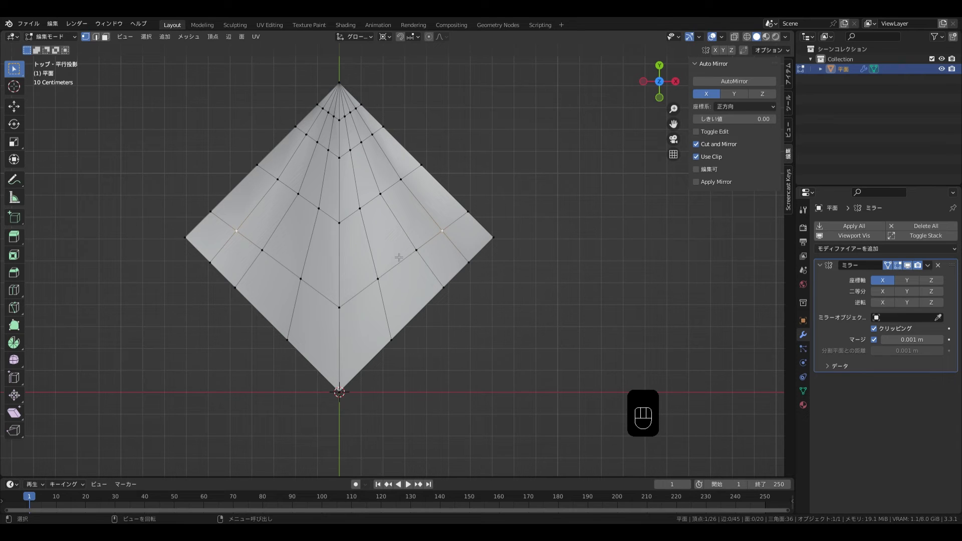
{"action": "key", "text": "Tab"}
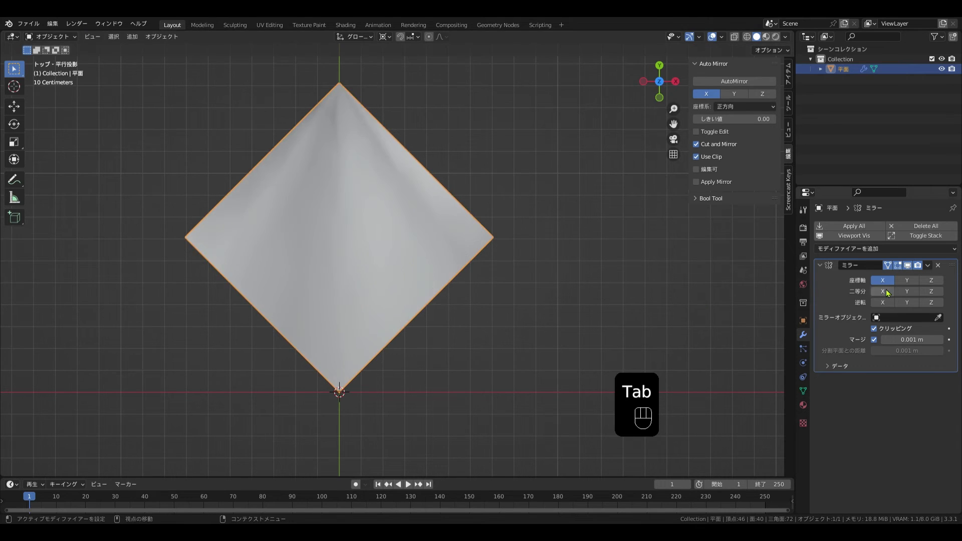
{"action": "left_click", "coordinate": [928, 266]}
{"action": "left_click", "coordinate": [898, 279]}
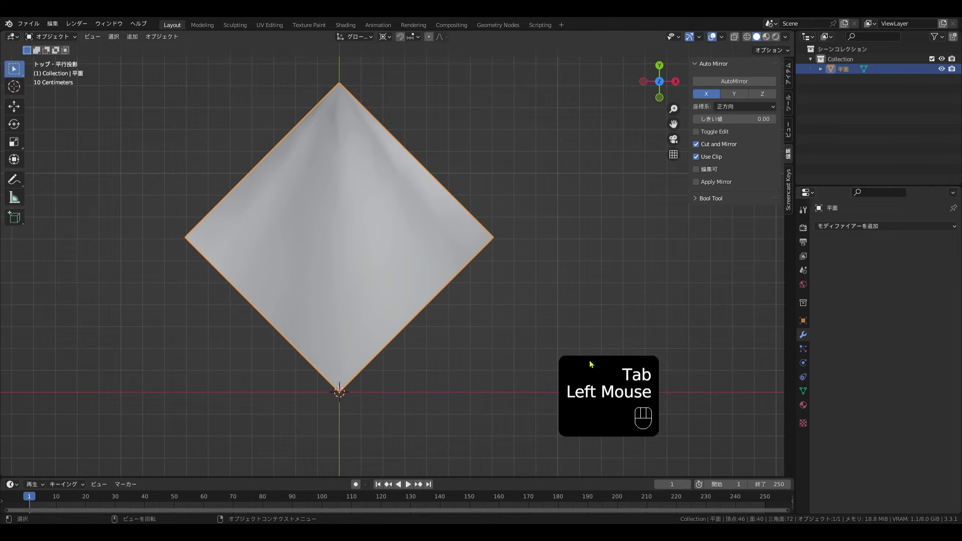
Rotate the whole mesh 45° clockwise about the origin in Edit Mode so its edges align with the X and Y axes.
{"action": "key", "text": "Tab"}
{"action": "key", "text": "a"}
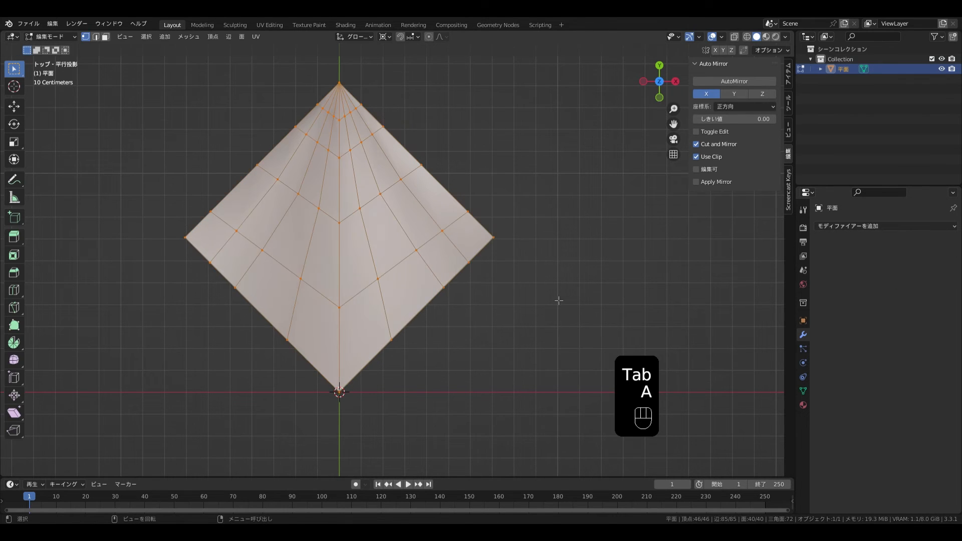
{"action": "key", "text": "r"}
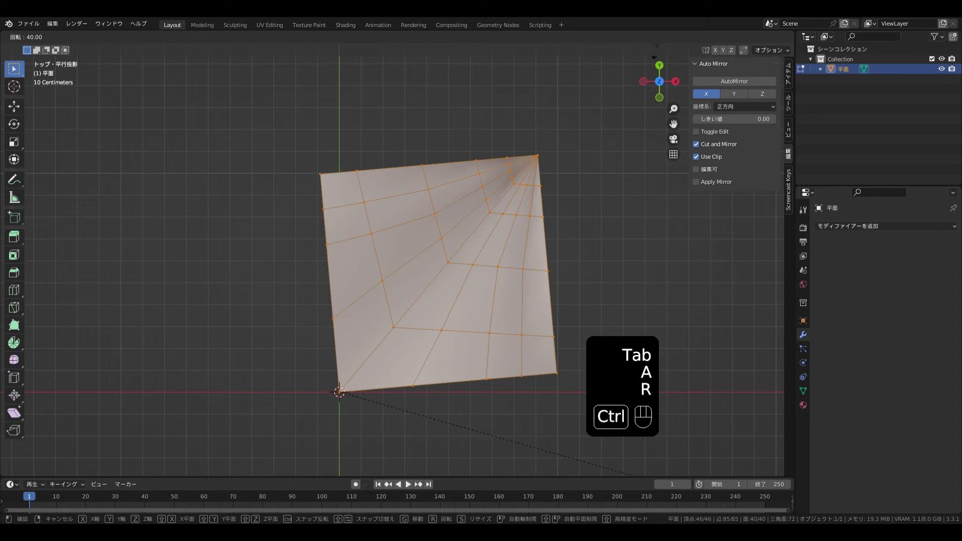
{"action": "left_click", "coordinate": [670, 103], "text": "ctrl"}
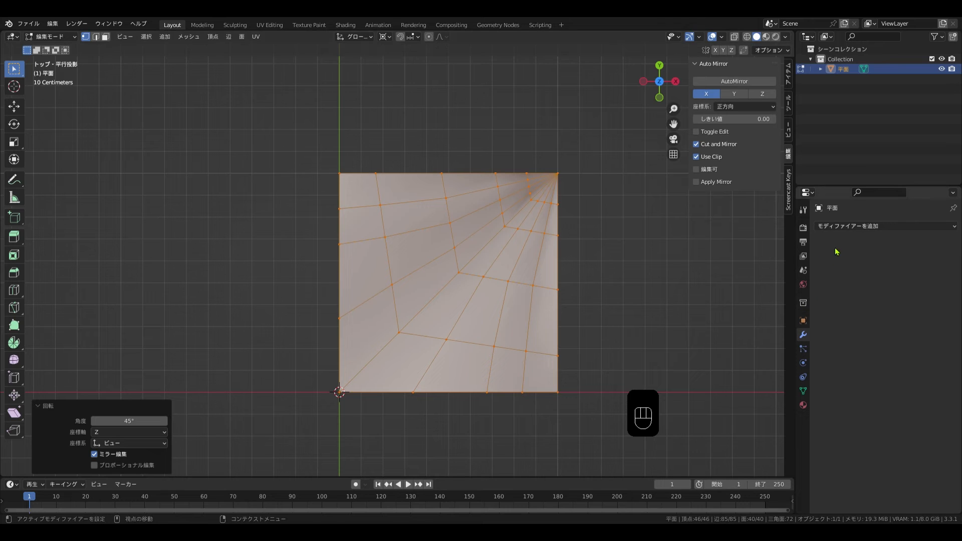
{"action": "left_click", "coordinate": [838, 226]}
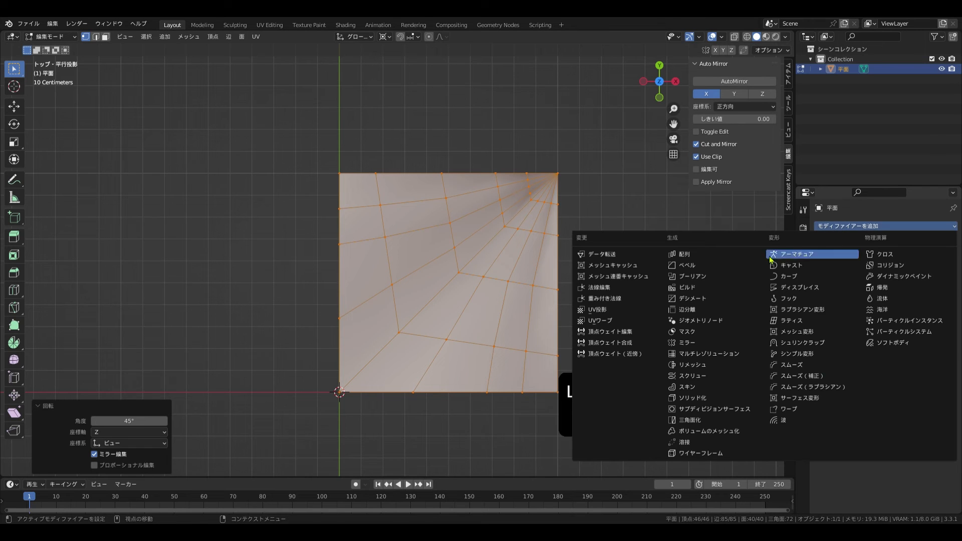
{"action": "left_click", "coordinate": [735, 260]}
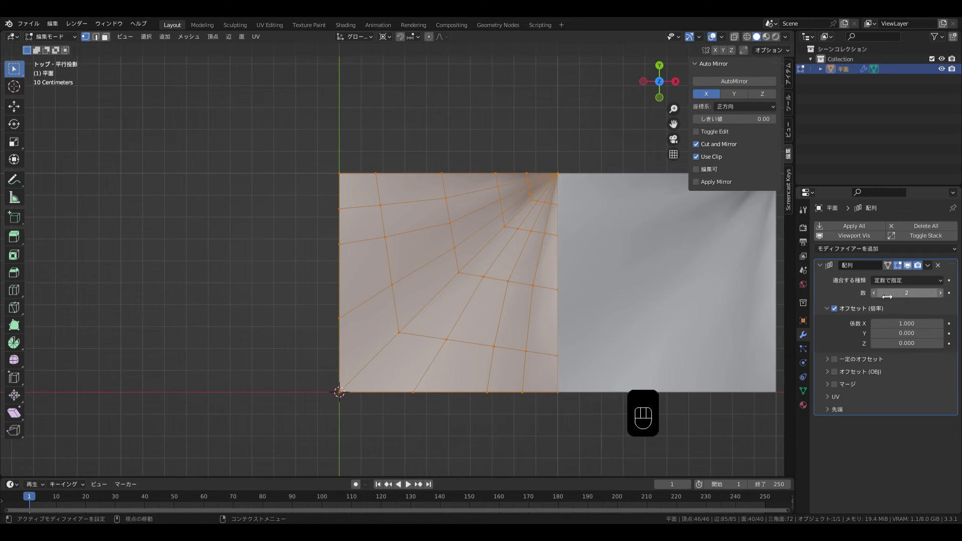
{"action": "left_click", "coordinate": [939, 265]}
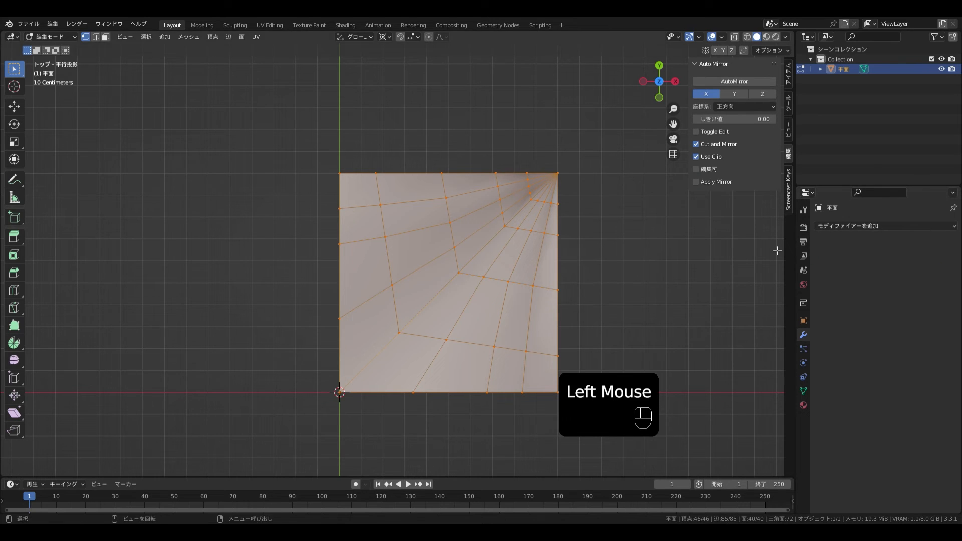
Mirror the quarter tile across X with AutoMirror and enable the Y axis in the Mirror modifier.
{"action": "left_click", "coordinate": [731, 80]}
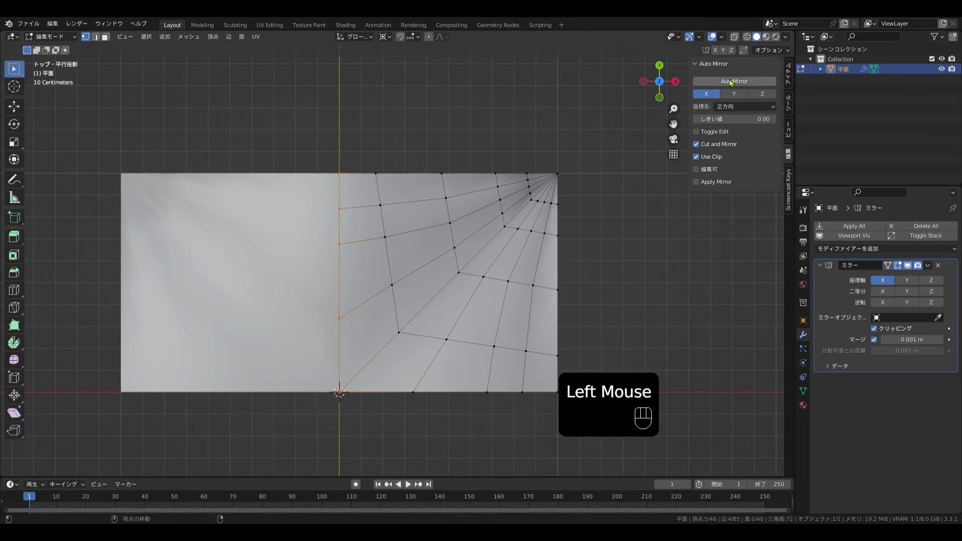
{"action": "left_click", "coordinate": [908, 281]}
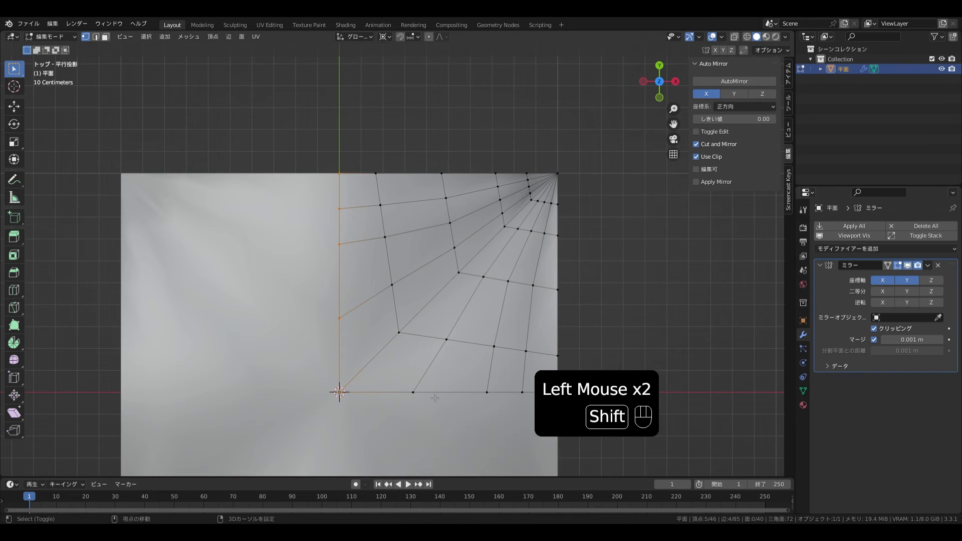
{"action": "middle_click_drag", "start_coordinate": [433, 370], "coordinate": [444, 285], "text": "shift"}
{"action": "scroll", "coordinate": [439, 336], "scroll_direction": "down", "scroll_amount": 3}
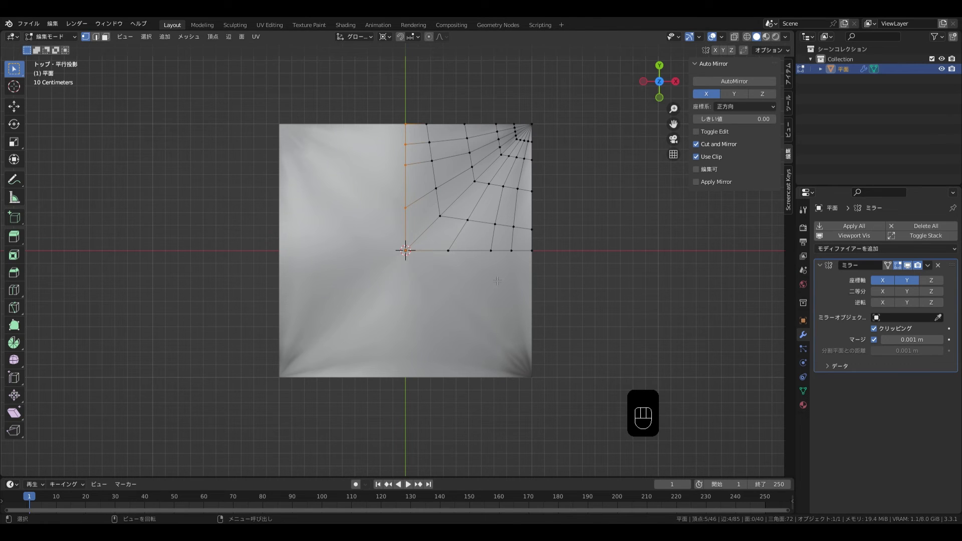
Inspect the full tile in Object Mode and add an Array modifier along X with Merge enabled.
{"action": "key", "text": "Tab"}
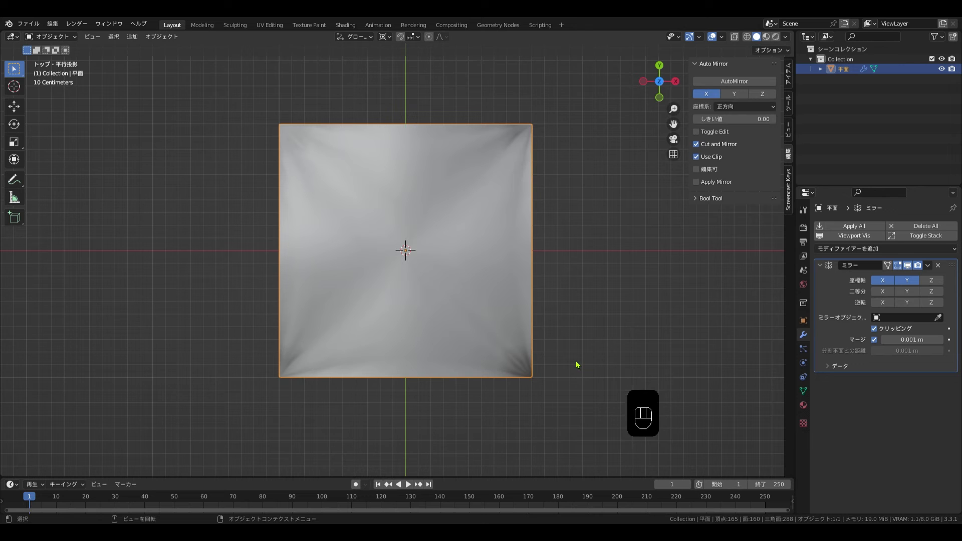
{"action": "key", "text": "Tab"}
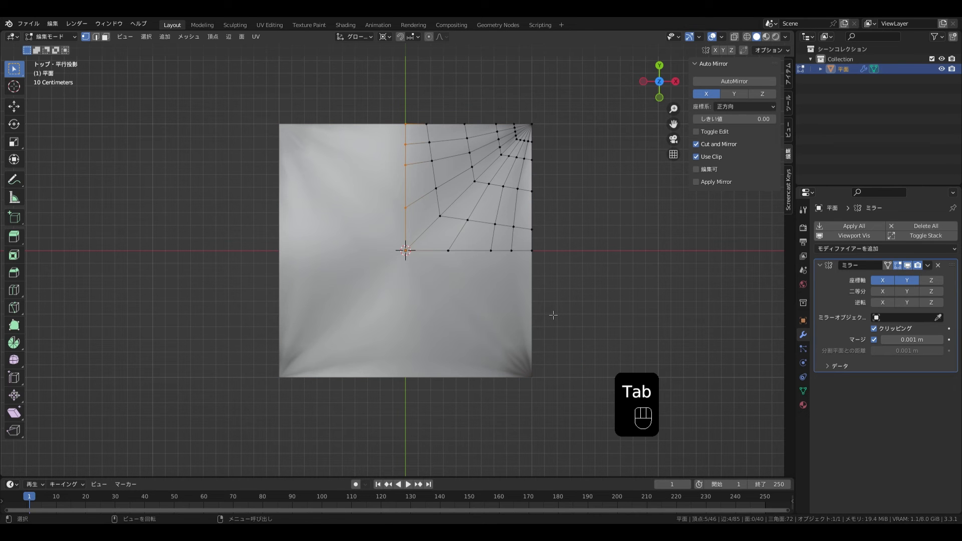
{"action": "middle_click_drag", "start_coordinate": [553, 315], "coordinate": [569, 293]}
{"action": "key", "text": "Tab"}
{"action": "middle_click_drag", "start_coordinate": [520, 311], "coordinate": [505, 333]}
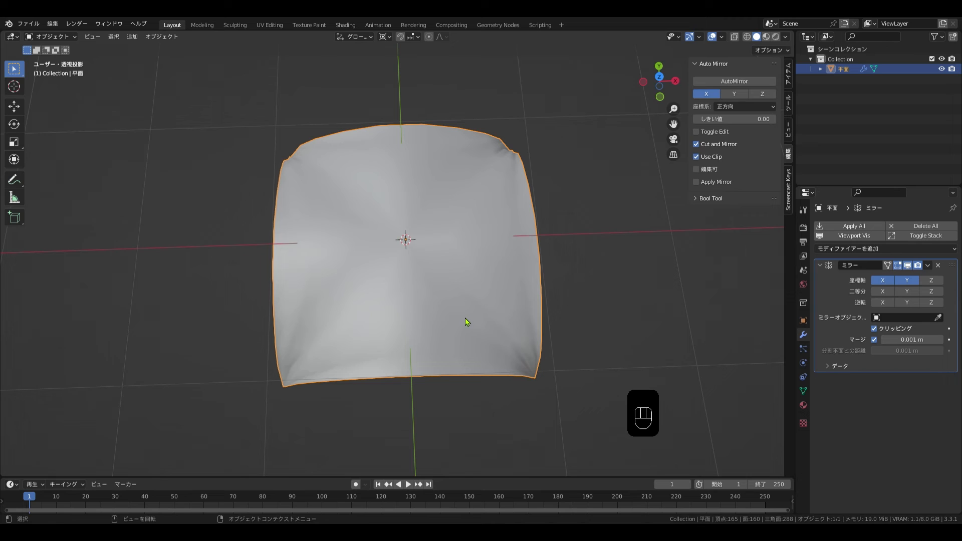
{"action": "left_click", "coordinate": [820, 267]}
{"action": "left_click", "coordinate": [835, 248]}
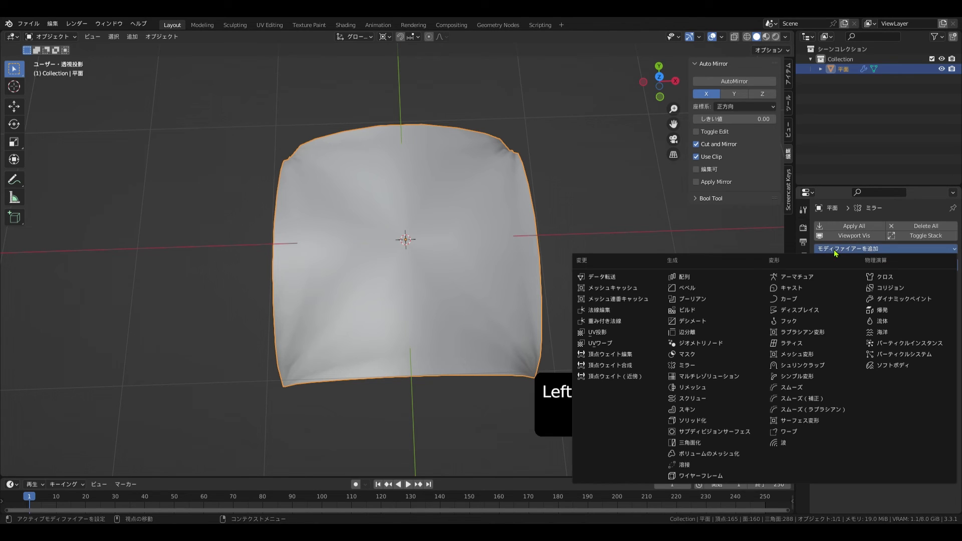
{"action": "left_click", "coordinate": [723, 279]}
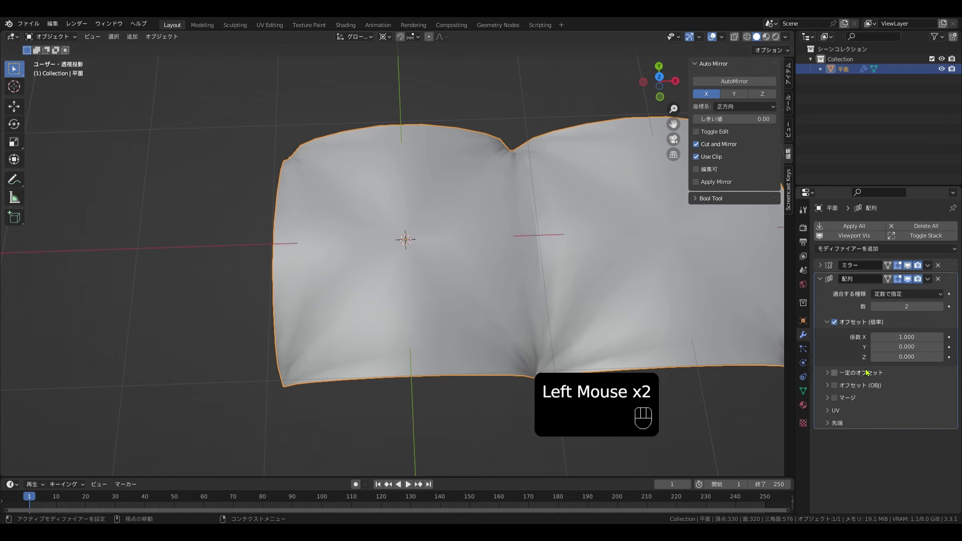
{"action": "scroll", "coordinate": [713, 360], "scroll_direction": "down", "scroll_amount": 1}
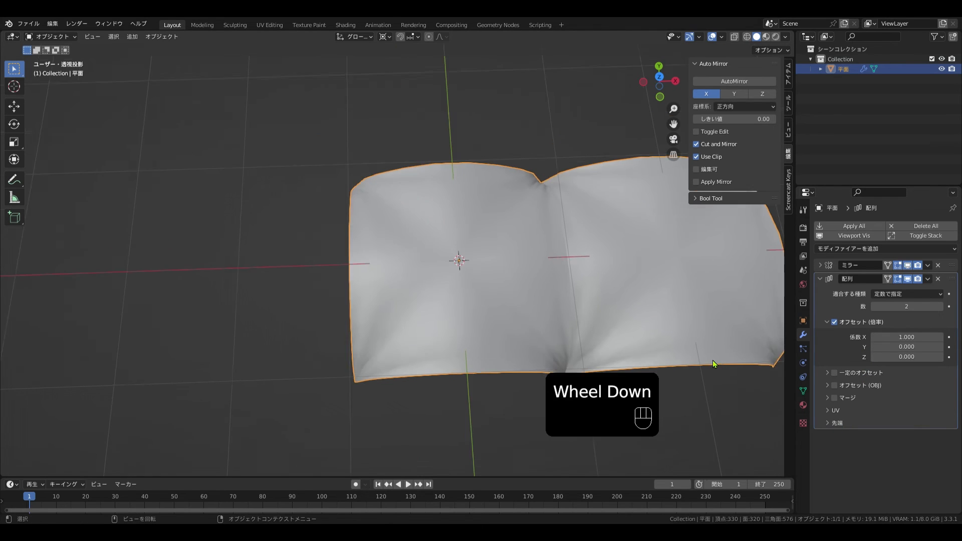
{"action": "scroll", "coordinate": [713, 360], "scroll_direction": "down", "scroll_amount": 1, "text": "shift"}
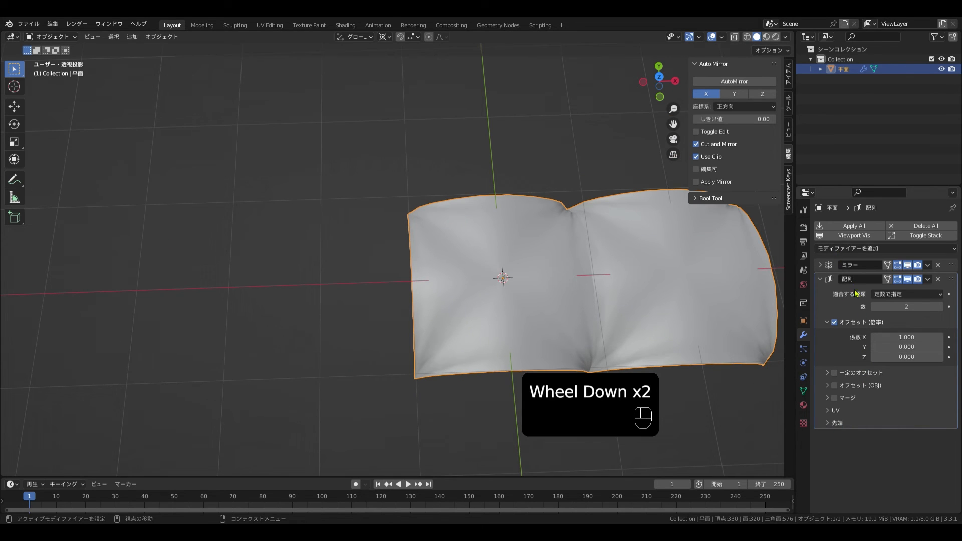
{"action": "left_click", "coordinate": [846, 403]}
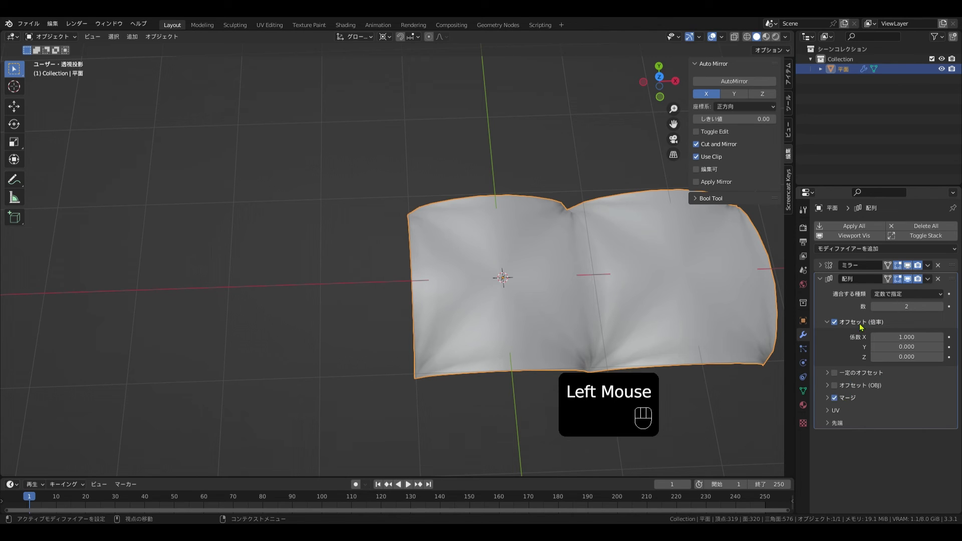
Add a second Array modifier with Merge enabled and a relative offset of X 0 and Y 1.
{"action": "left_click", "coordinate": [872, 249]}
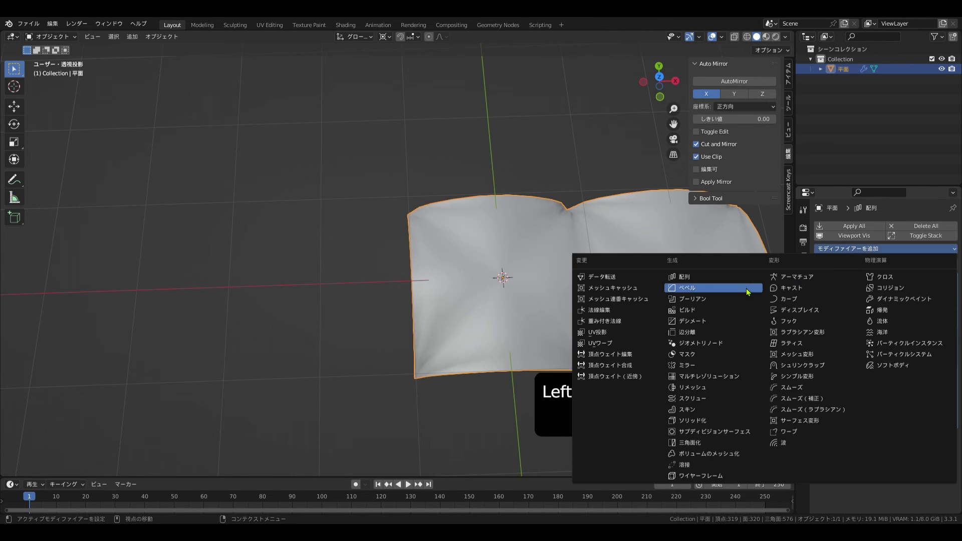
{"action": "left_click", "coordinate": [736, 277]}
{"action": "left_click", "coordinate": [820, 280]}
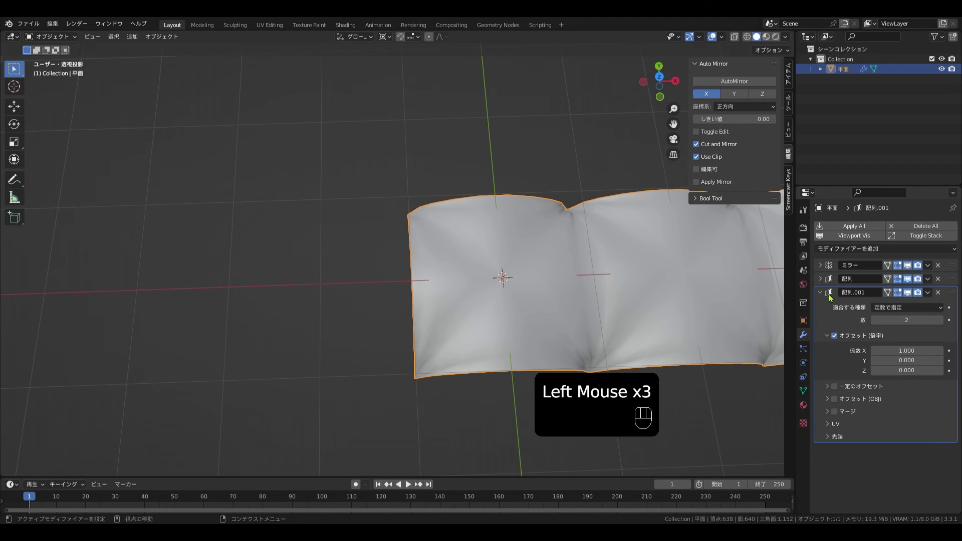
{"action": "left_click", "coordinate": [852, 411]}
{"action": "left_click", "coordinate": [907, 351]}
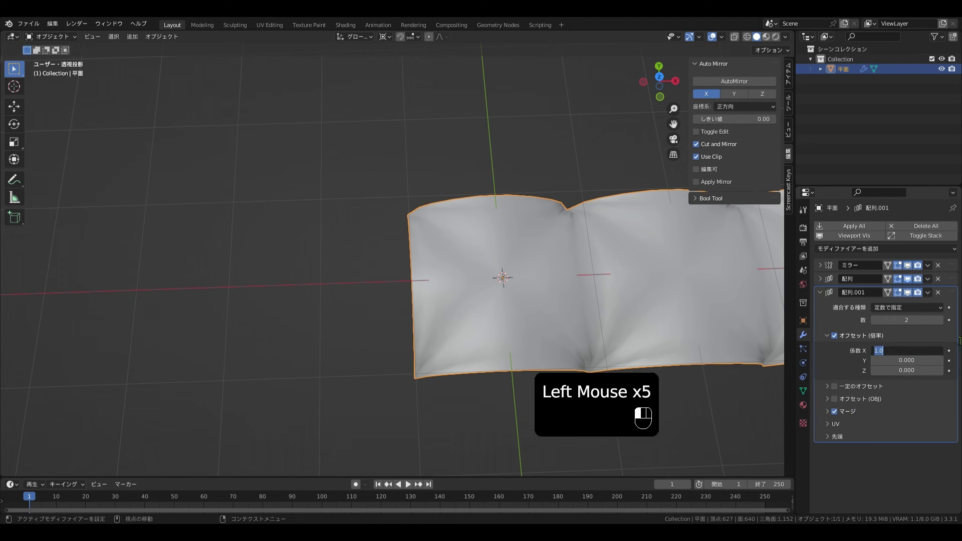
{"action": "type", "text": "0"}
{"action": "key", "text": "Tab"}
{"action": "type", "text": "1"}
{"action": "key", "text": "Return"}
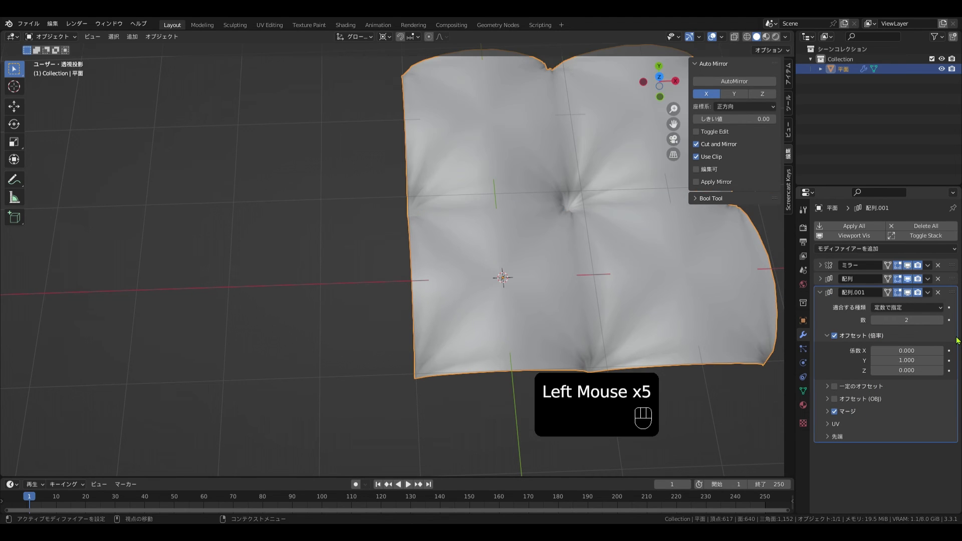
{"action": "middle_click_drag", "start_coordinate": [507, 351], "coordinate": [421, 339], "text": "shift"}
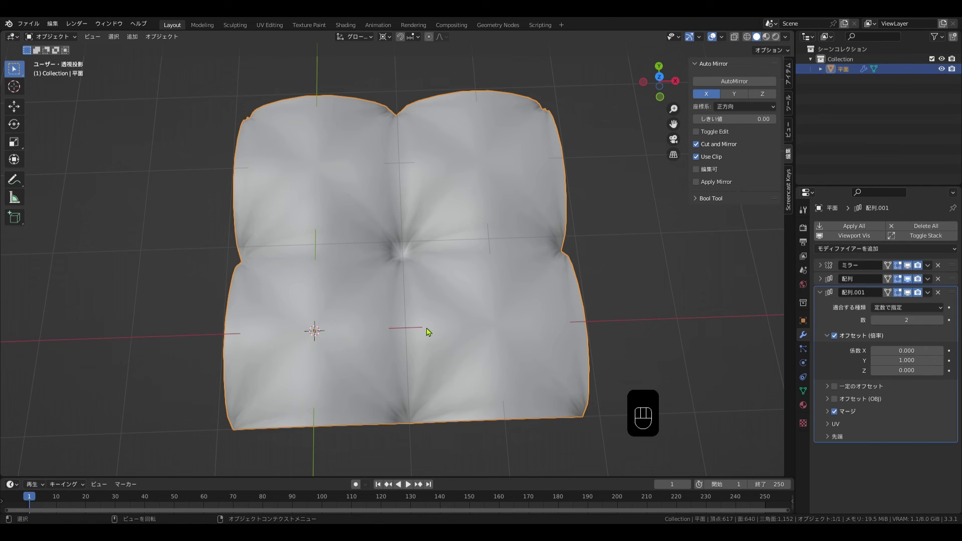
{"action": "left_click", "coordinate": [820, 294]}
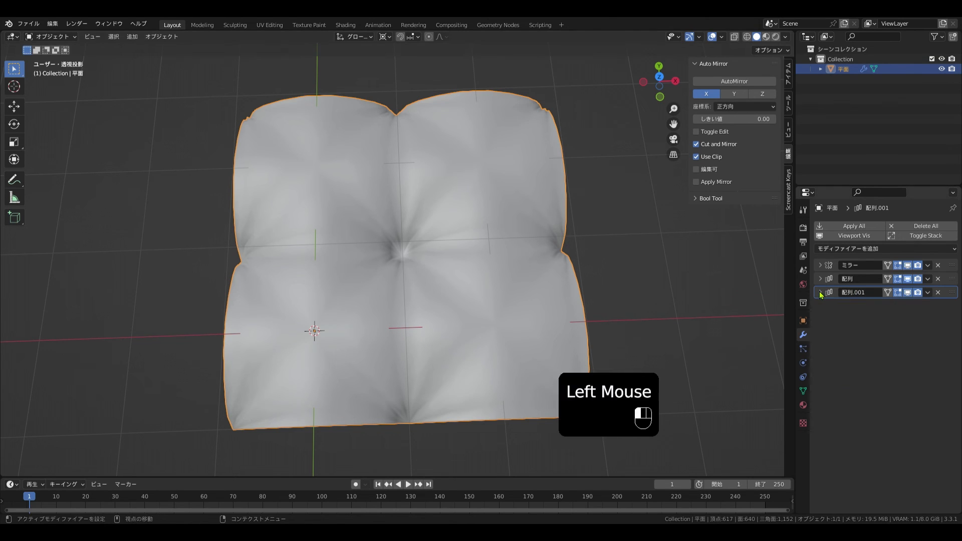
Add a level 2 Subdivision Surface modifier to the arrayed cushion.
{"action": "left_click", "coordinate": [844, 249]}
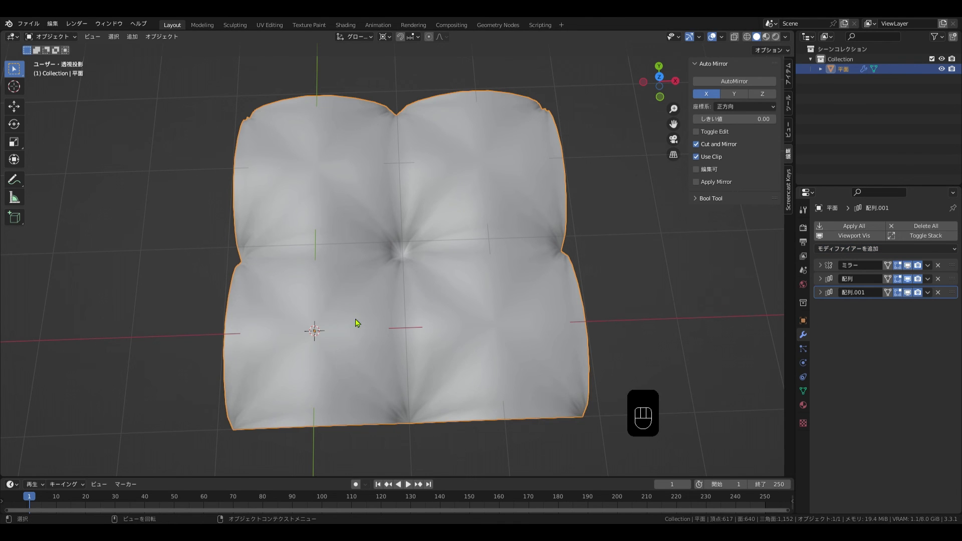
{"action": "middle_click_drag", "start_coordinate": [357, 320], "coordinate": [409, 288]}
{"action": "middle_click_drag", "start_coordinate": [436, 346], "coordinate": [451, 326], "text": "shift"}
{"action": "key", "text": "ctrl+2"}
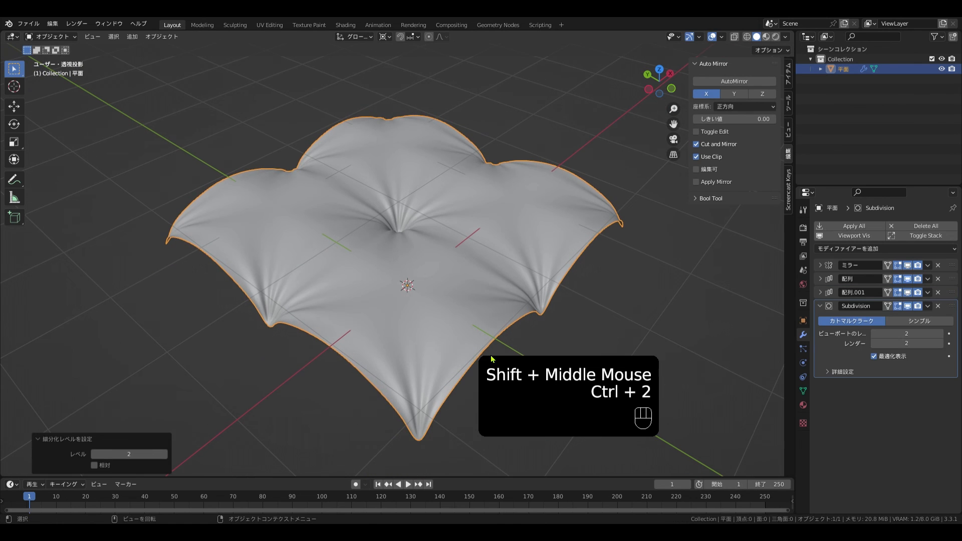
Set the count of the first Array modifier, which repeats the cushion tile along X, to 4.
{"action": "left_click", "coordinate": [821, 279]}
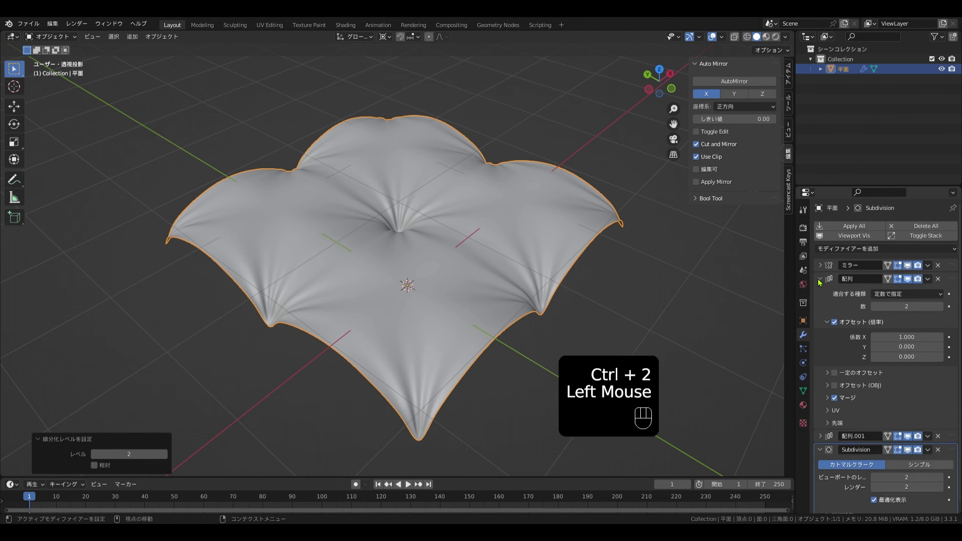
{"action": "left_click", "coordinate": [940, 307]}
{"action": "left_click", "coordinate": [941, 306]}
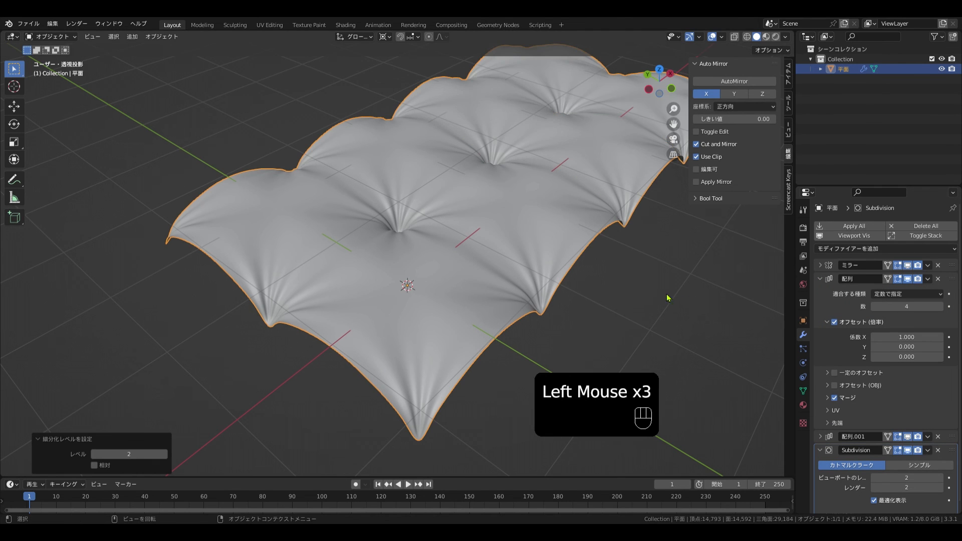
{"action": "middle_click_drag", "start_coordinate": [635, 282], "coordinate": [596, 300], "text": "shift"}
{"action": "scroll", "coordinate": [560, 325], "scroll_direction": "down", "scroll_amount": 2}
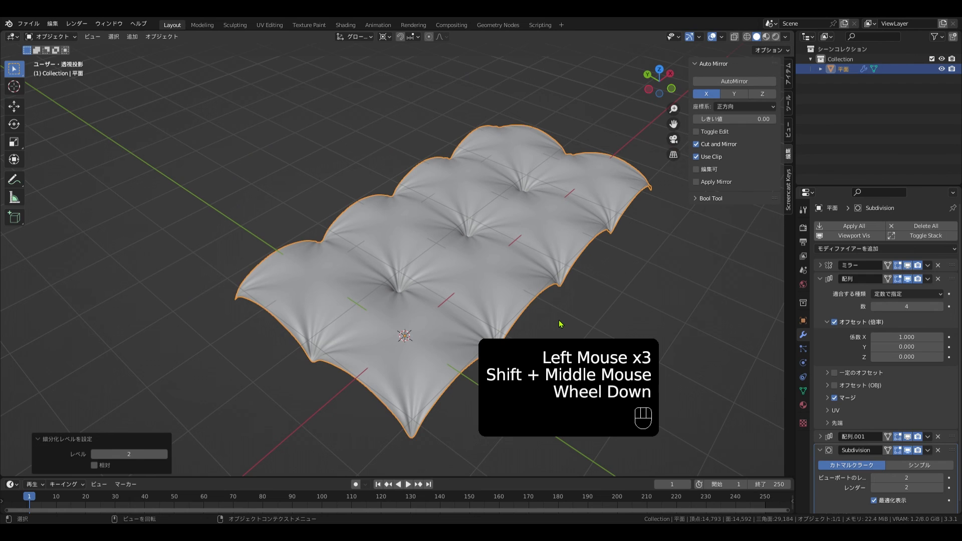
{"action": "left_click", "coordinate": [821, 278]}
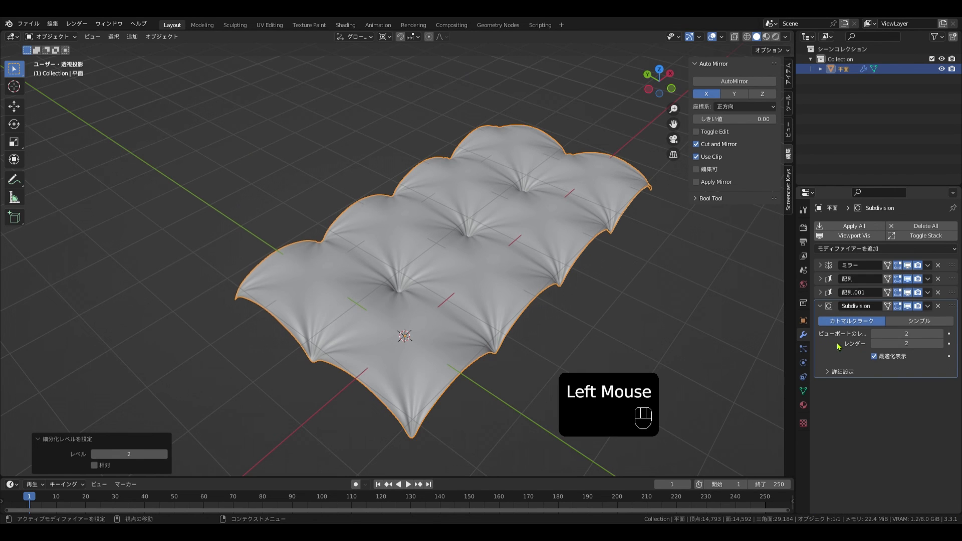
Set the count of the second Array modifier, which repeats the cushion along Y, to 3.
{"action": "left_click", "coordinate": [820, 293]}
{"action": "left_click", "coordinate": [940, 320]}
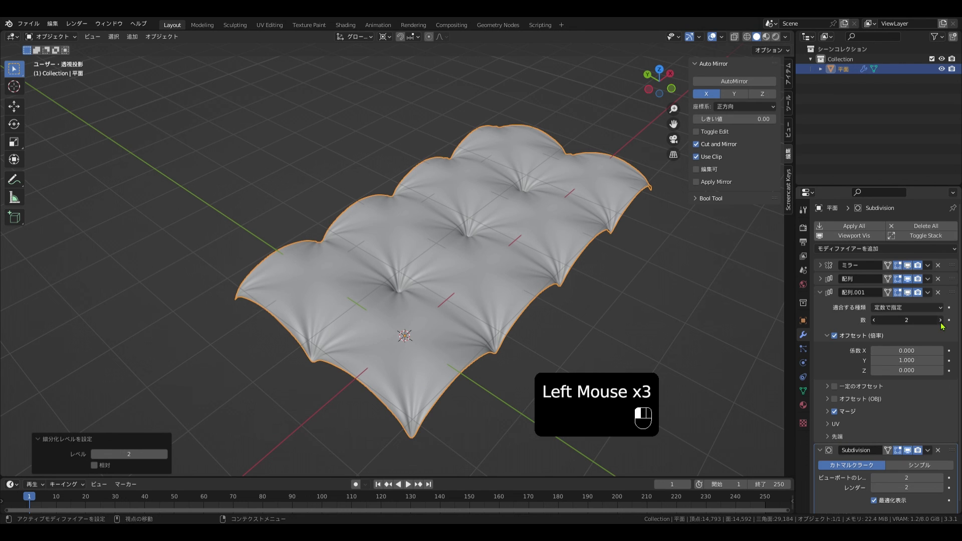
{"action": "middle_click_drag", "start_coordinate": [544, 321], "coordinate": [503, 369], "text": "shift"}
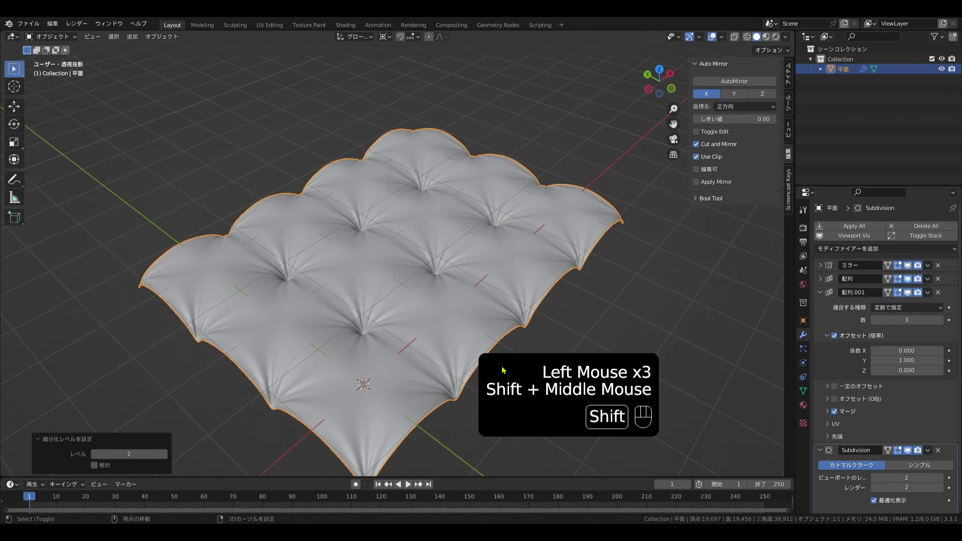
{"action": "scroll", "coordinate": [503, 370], "scroll_direction": "down", "scroll_amount": 1}
Increase the X-direction array's count to 5 and hide the viewport overlays to view the cushion cleanly.
{"action": "left_click", "coordinate": [821, 280]}
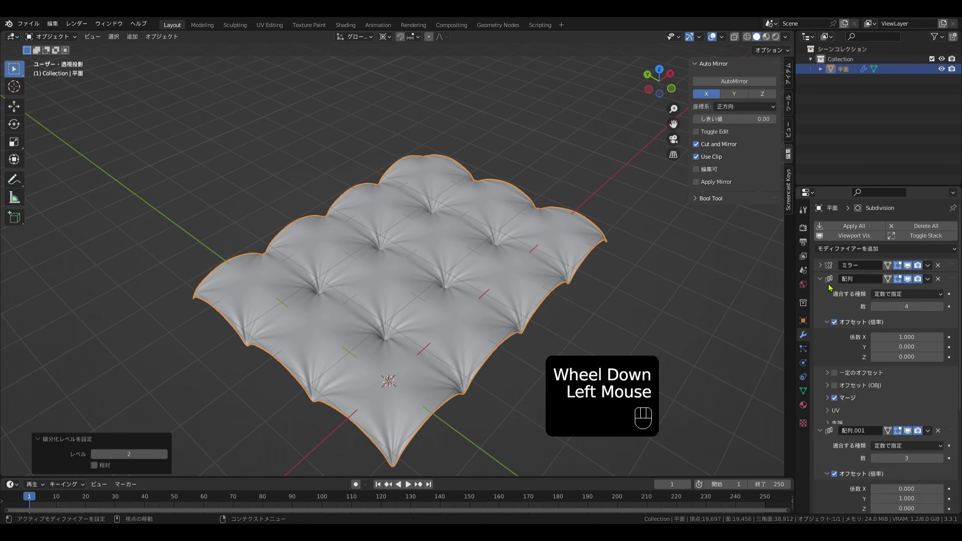
{"action": "left_click", "coordinate": [941, 306]}
{"action": "middle_click_drag", "start_coordinate": [610, 338], "coordinate": [540, 342]}
{"action": "middle_click_drag", "start_coordinate": [540, 341], "coordinate": [472, 326], "text": "shift"}
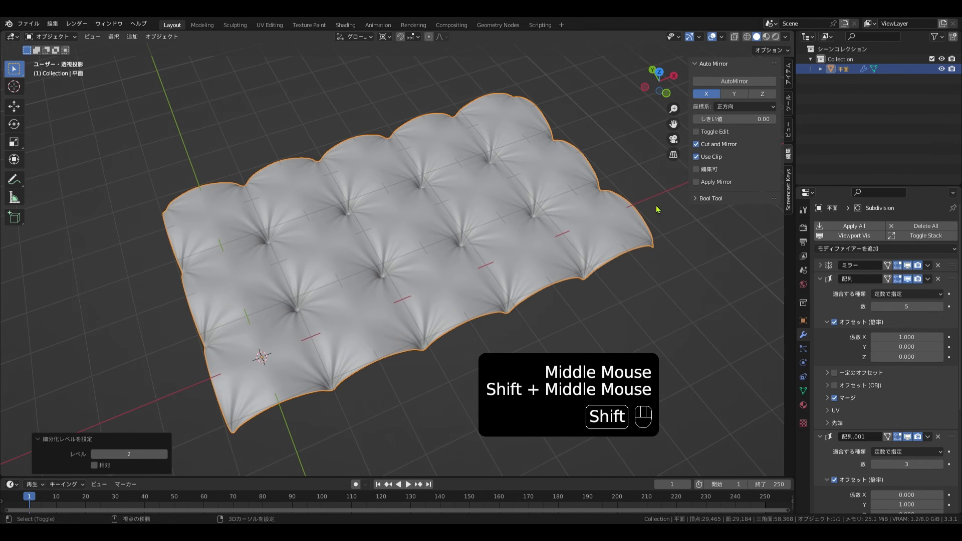
{"action": "left_click", "coordinate": [712, 37]}
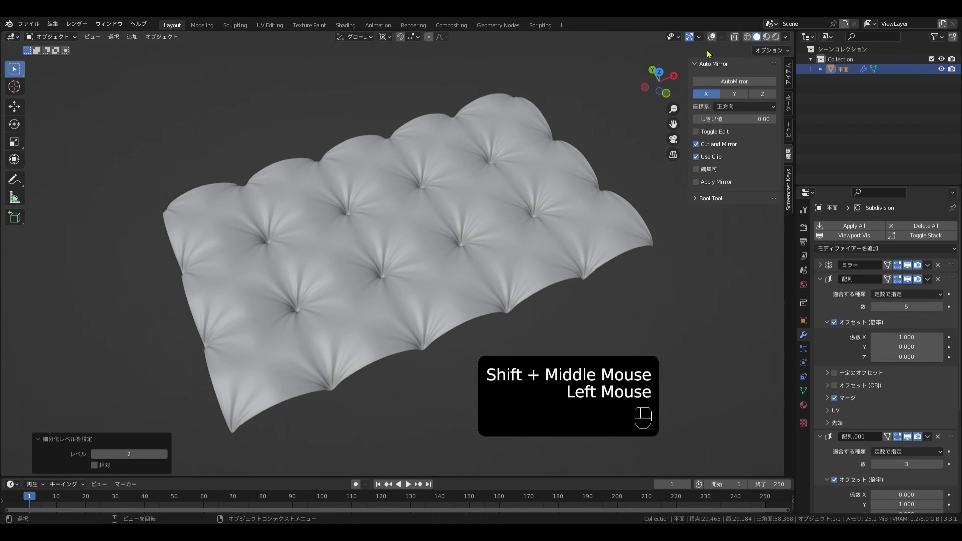